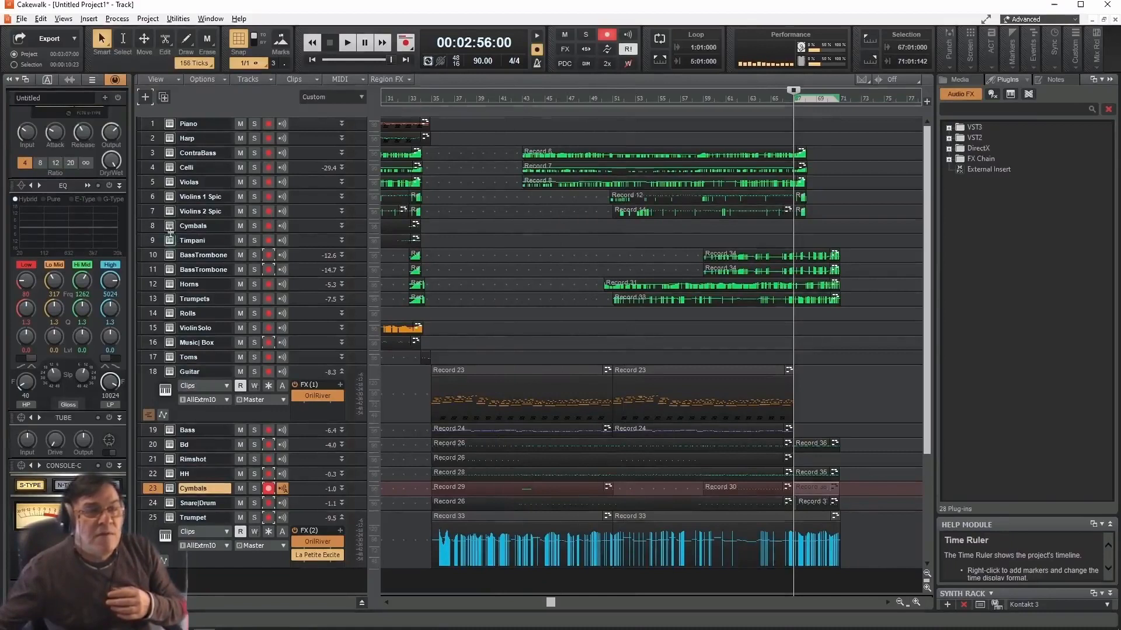
- Arm the Rolls track for recording instead of the lower Cymbals track, with the playhead at measure 34
click(152, 225)
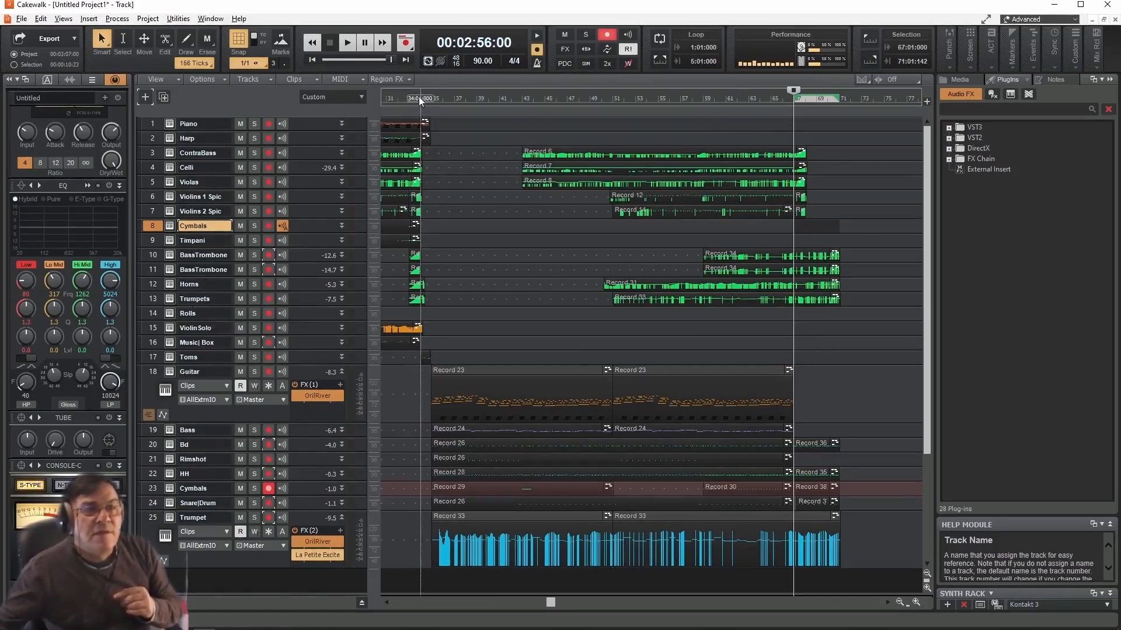
click(418, 98)
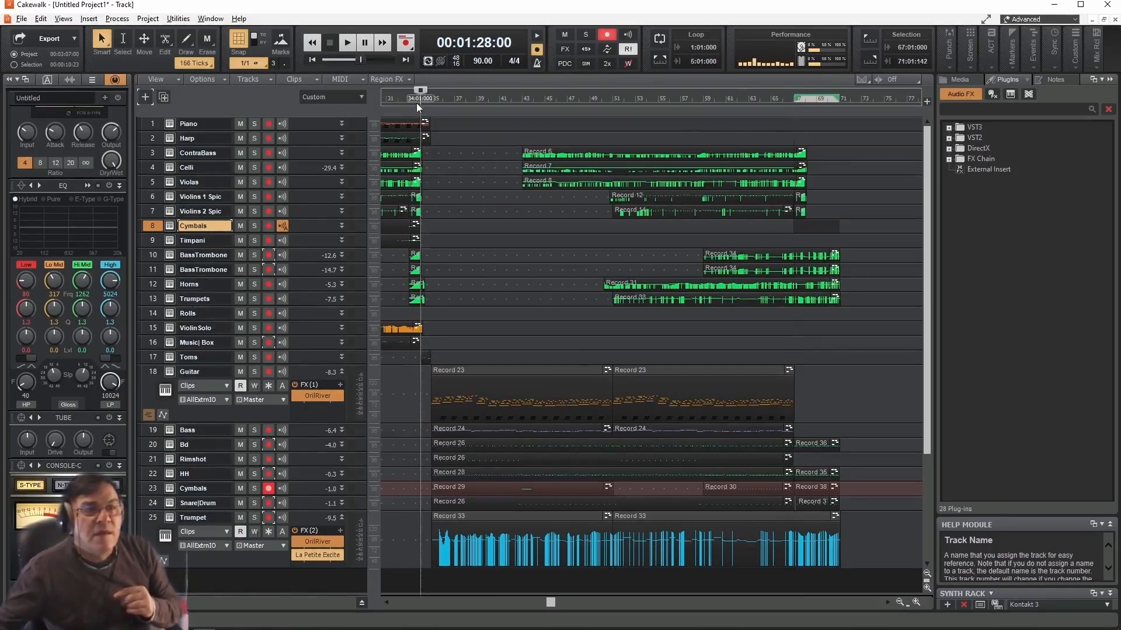
click(203, 313)
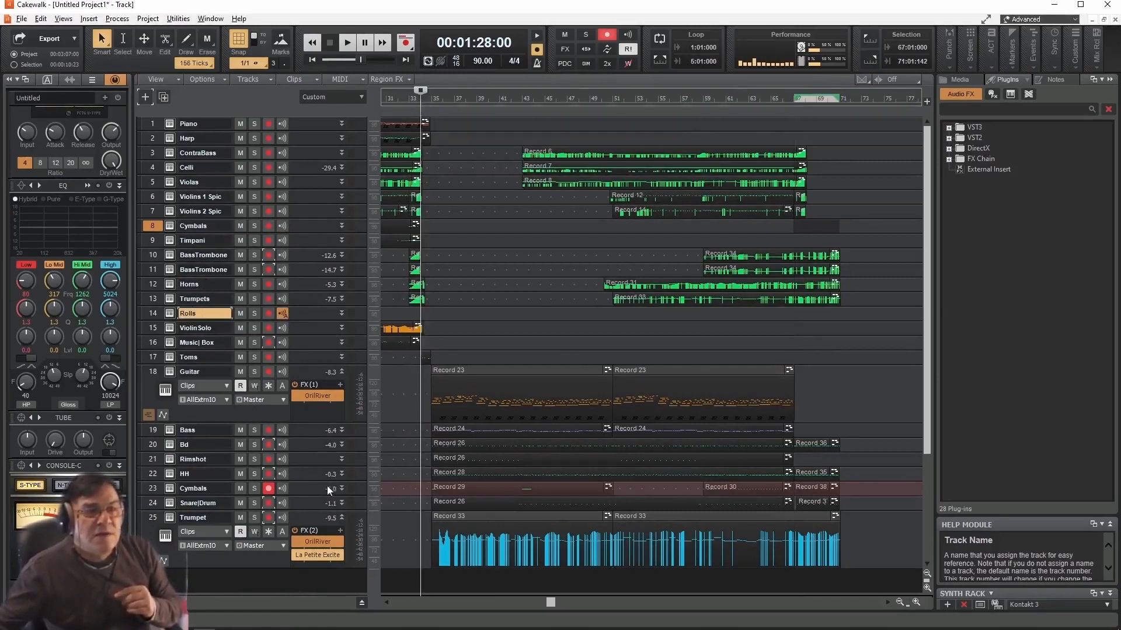
click(268, 489)
click(268, 314)
- Clear the existing time selection and record a take on the Rolls track from measure 34 to about 00:02:25
key(space)
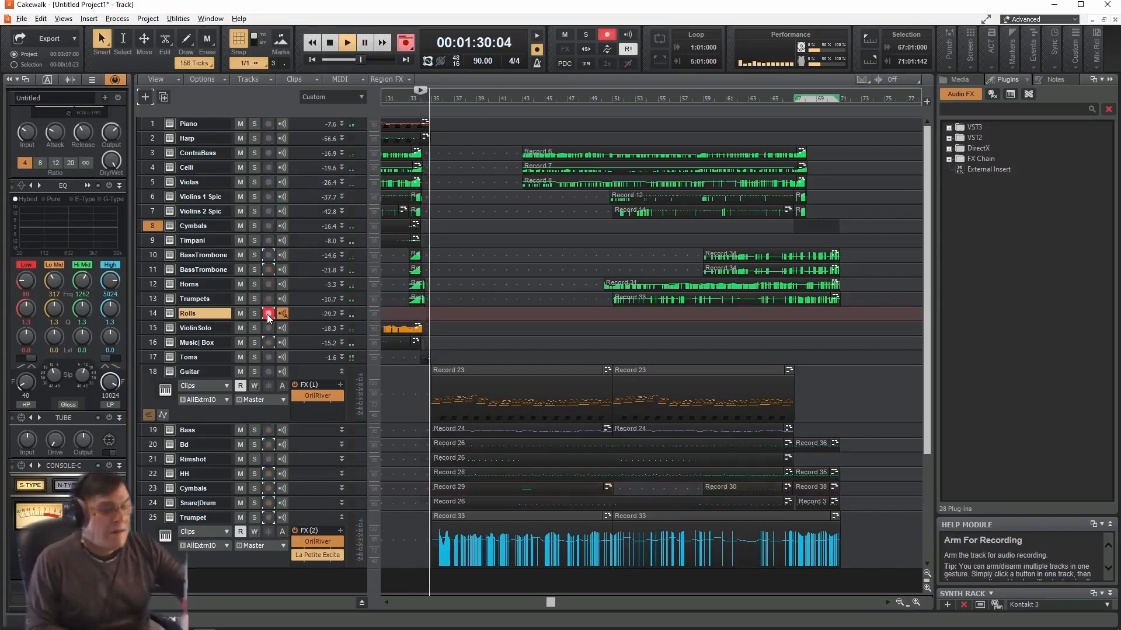
key(space)
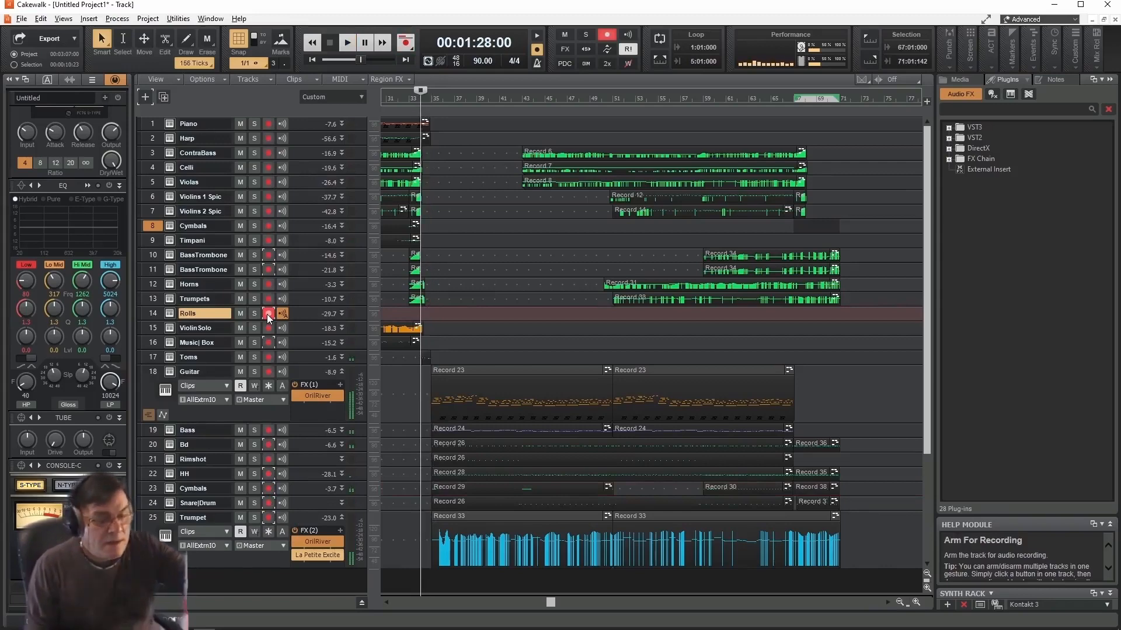
key(ctrl+shift+a)
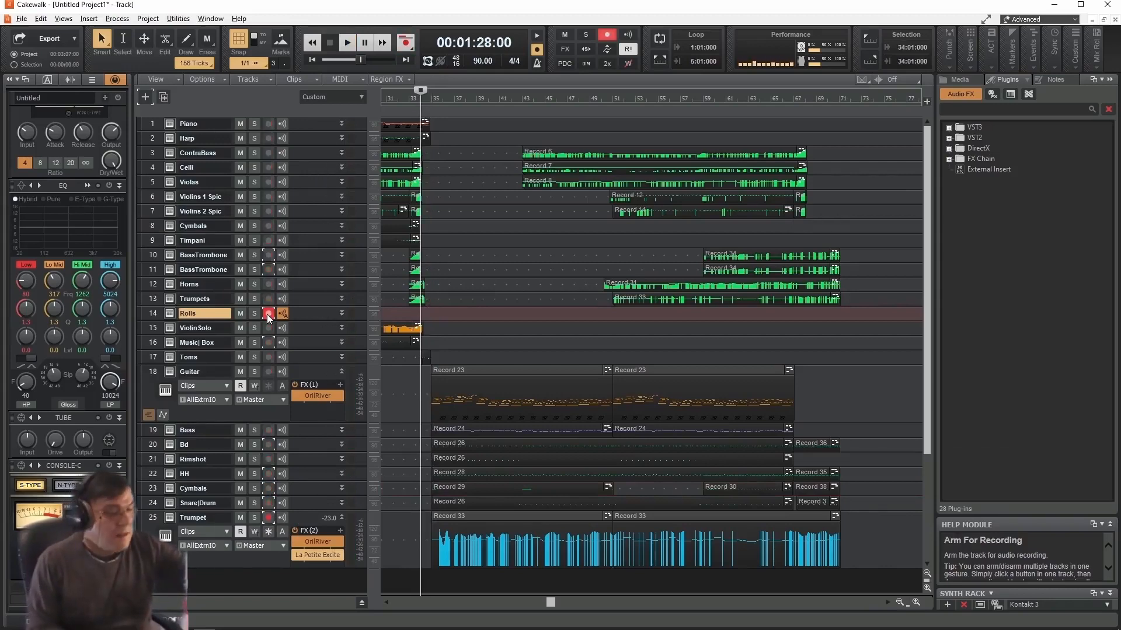
key(space)
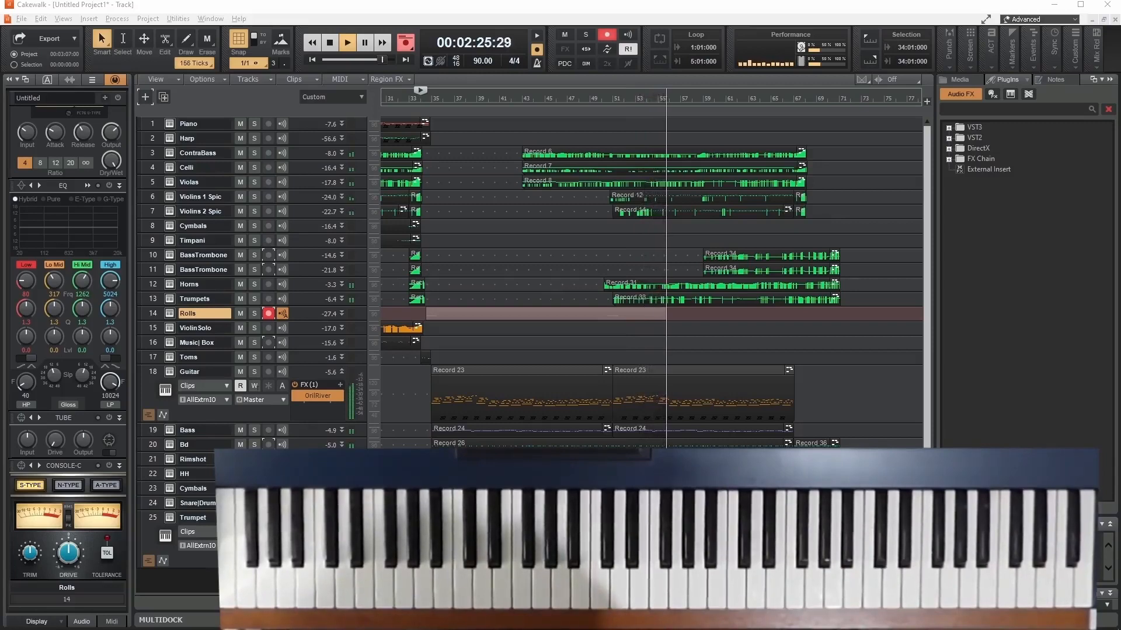
key(space)
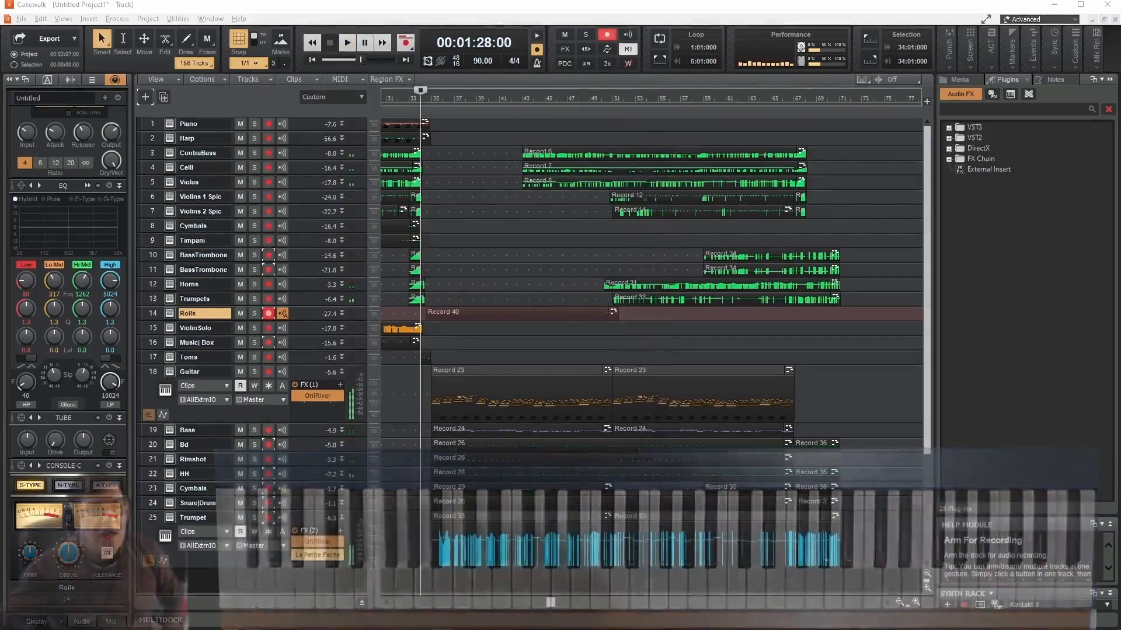
- Arm the Cymbals track 8 and record a take on it from measure 34 to about 00:03:07
click(203, 226)
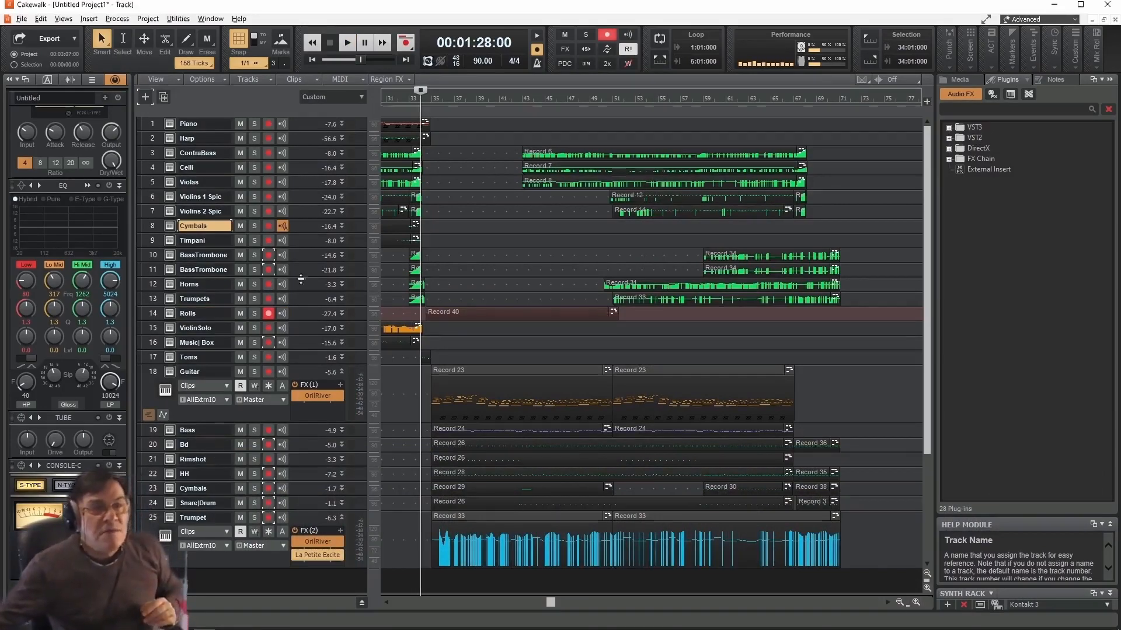
click(269, 226)
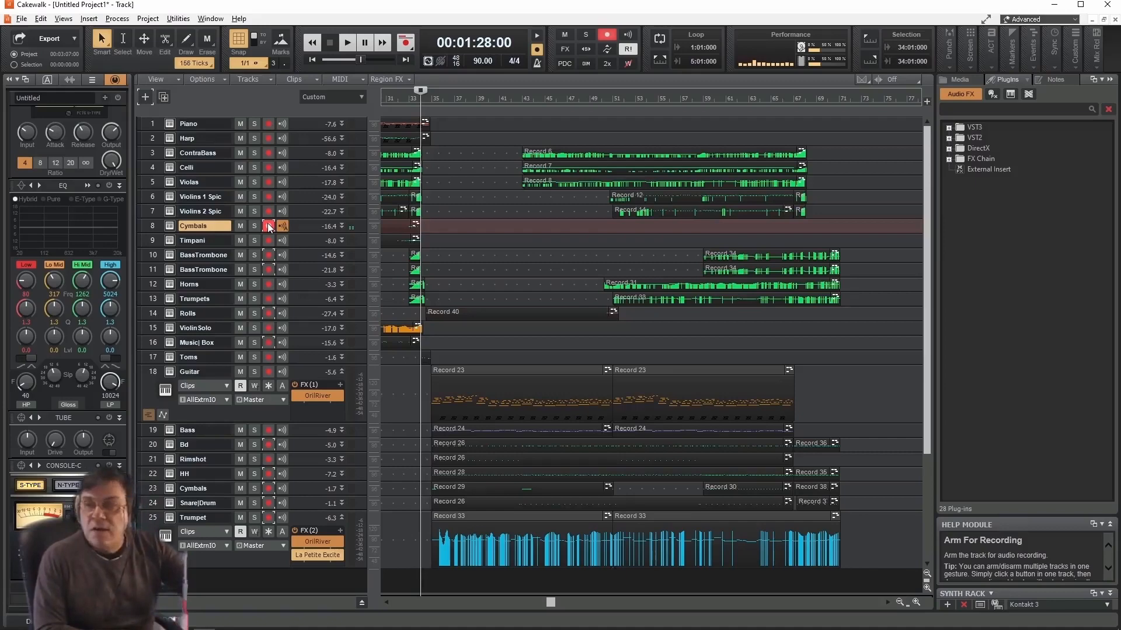
key(r)
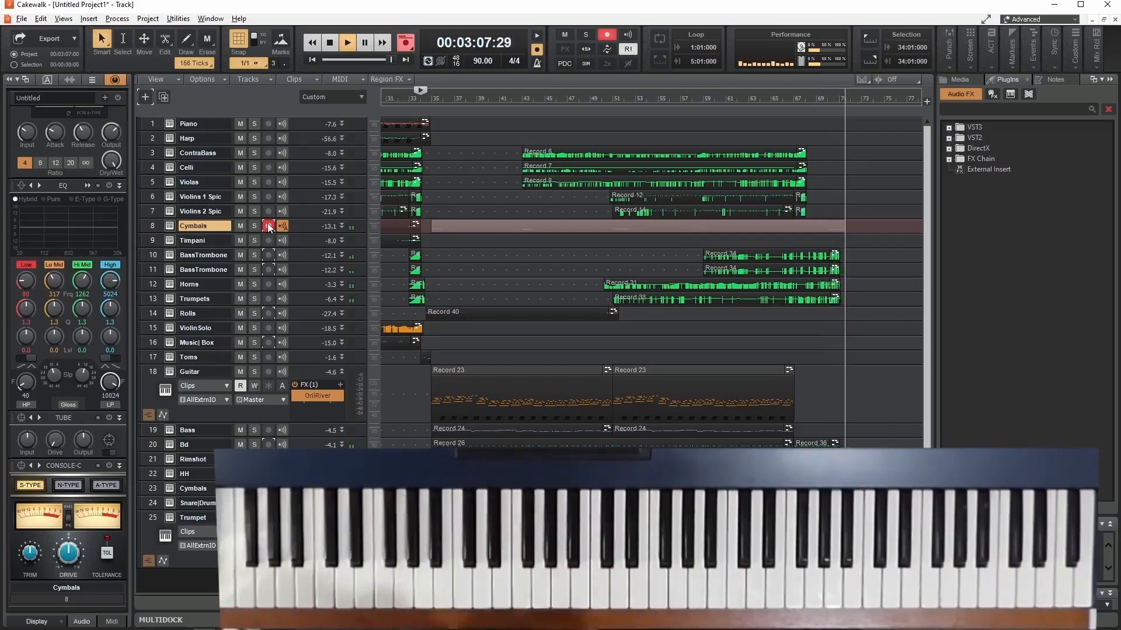
key(space)
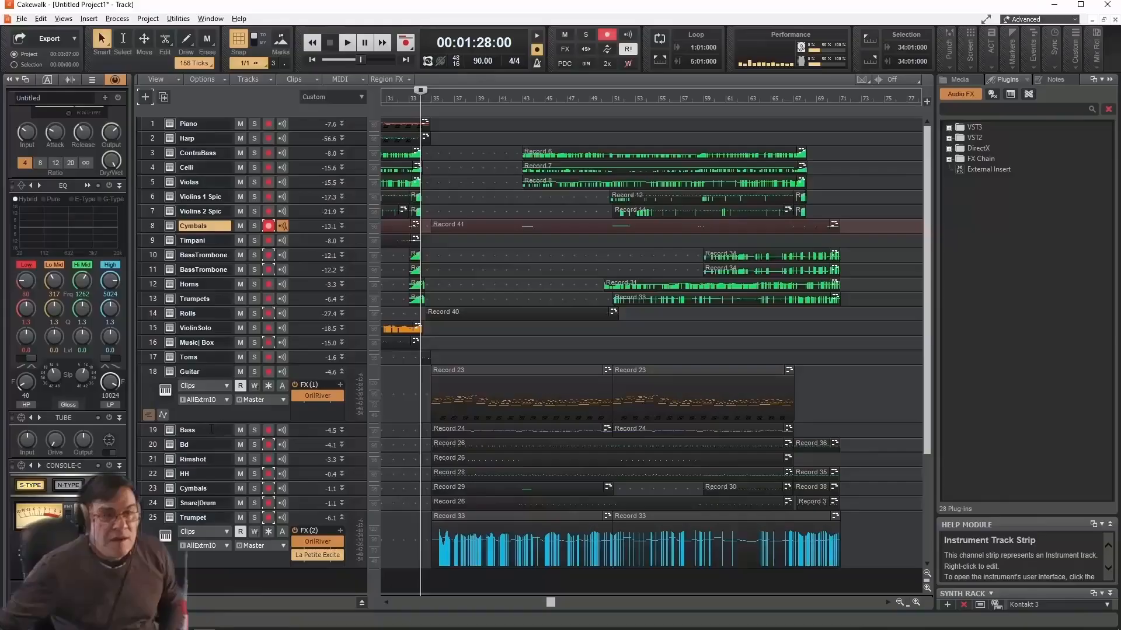
- Record an ending on the Bass track from measure 67 to about 00:03:08, with Cymbals track 8 disarmed
double_click(210, 430)
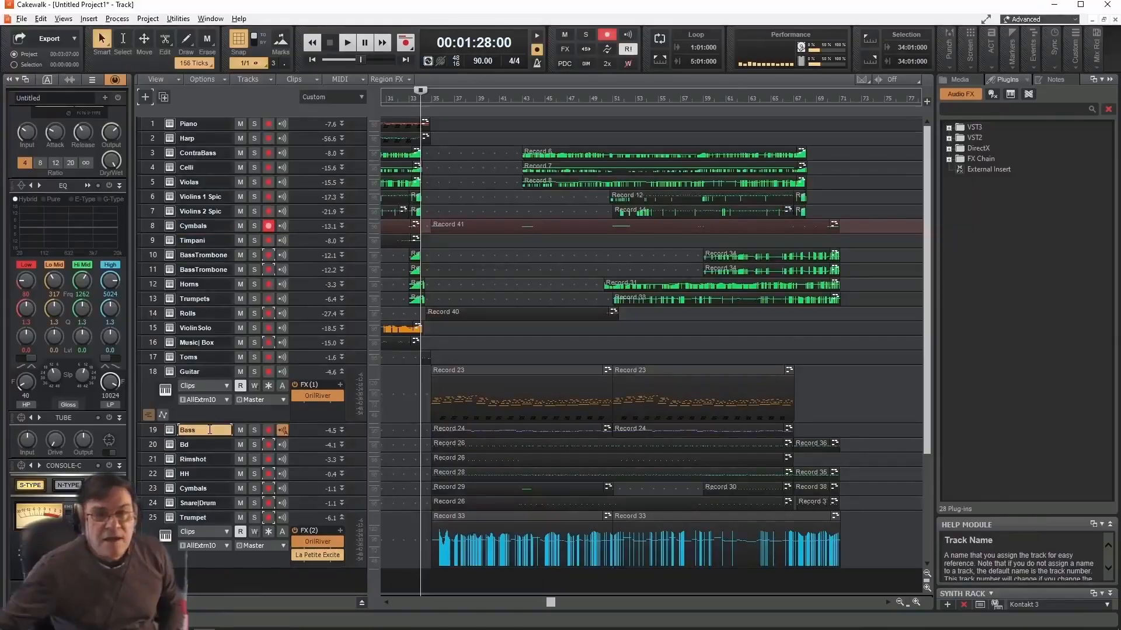
click(794, 97)
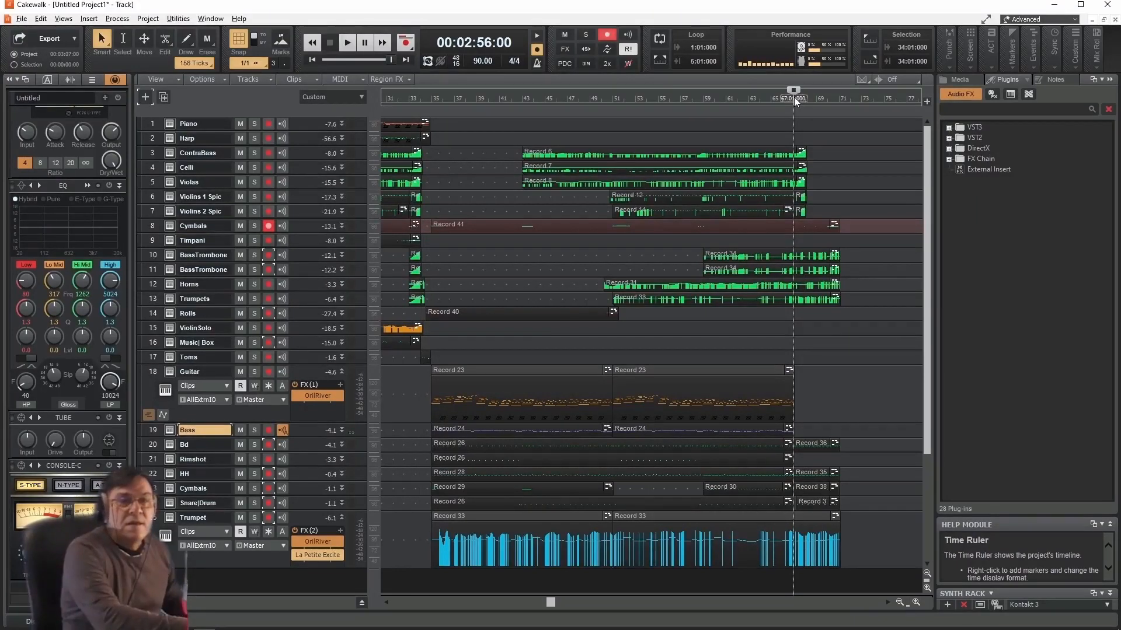
key(space)
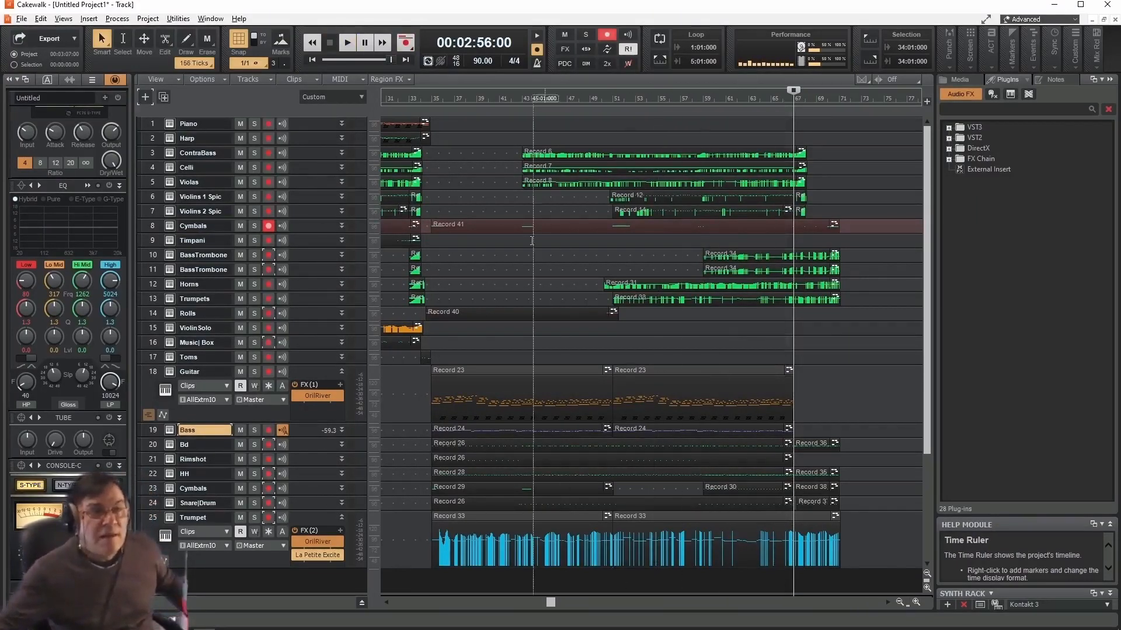
click(269, 430)
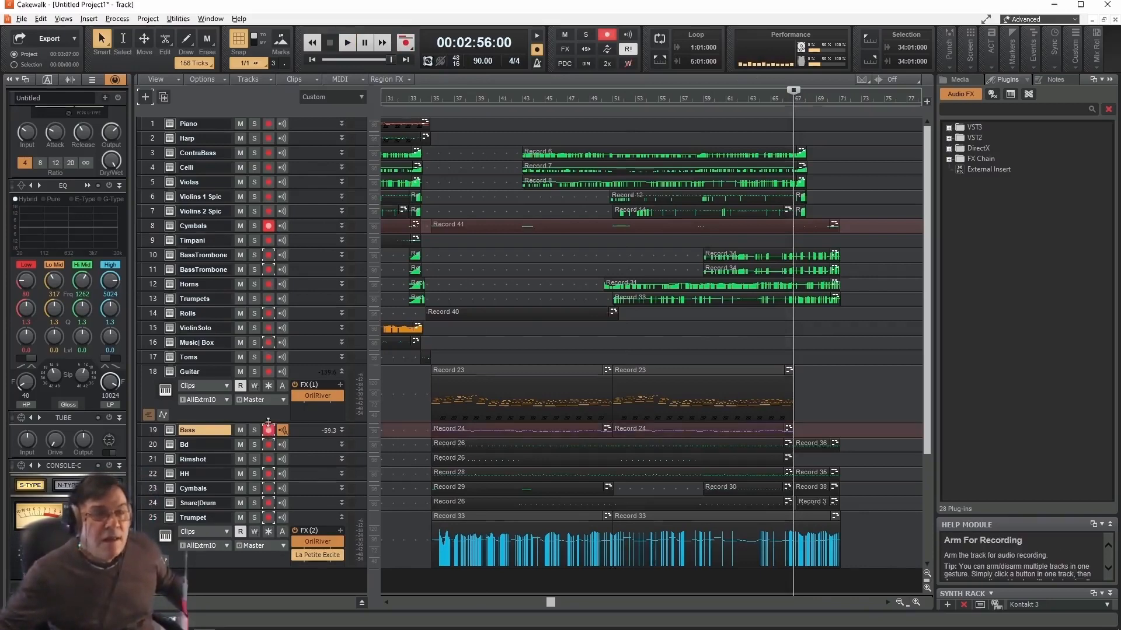
click(268, 227)
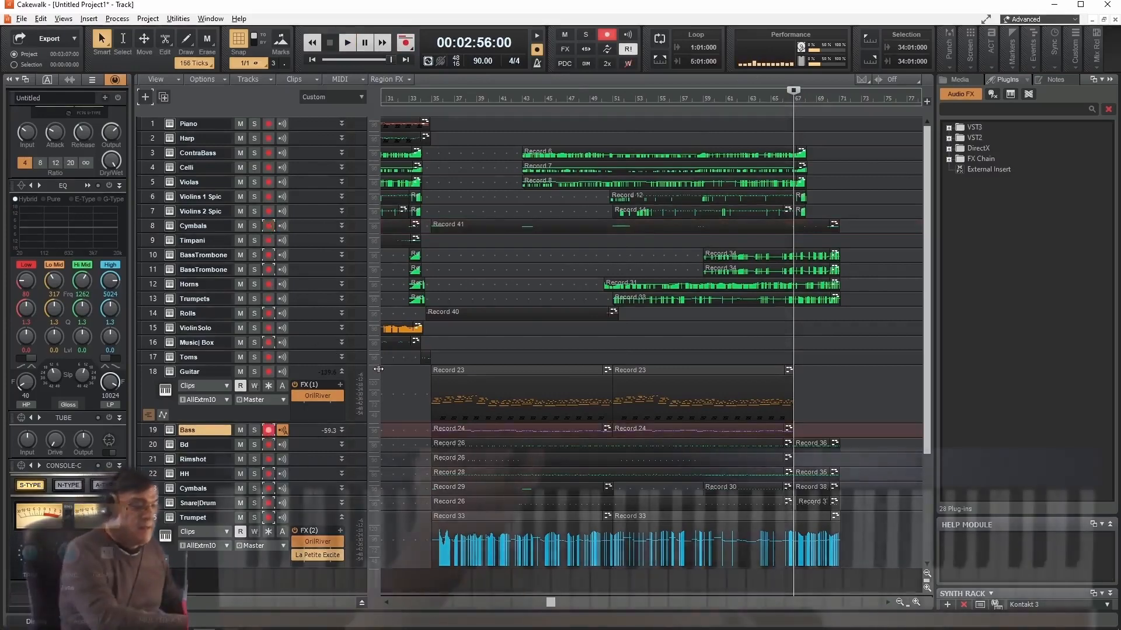
key(r)
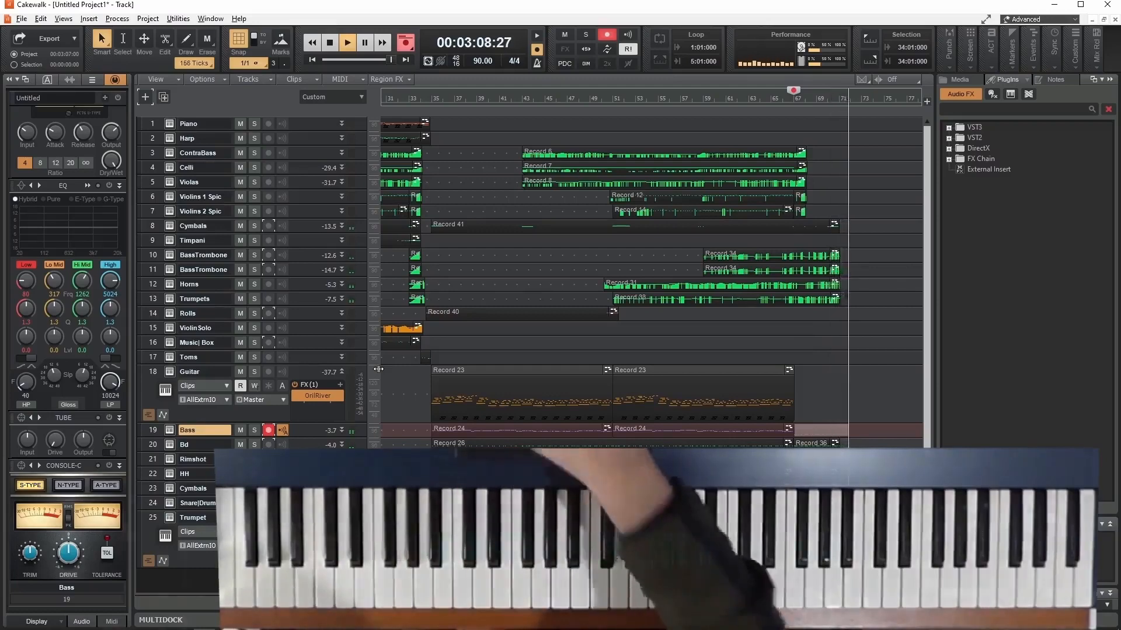
key(space)
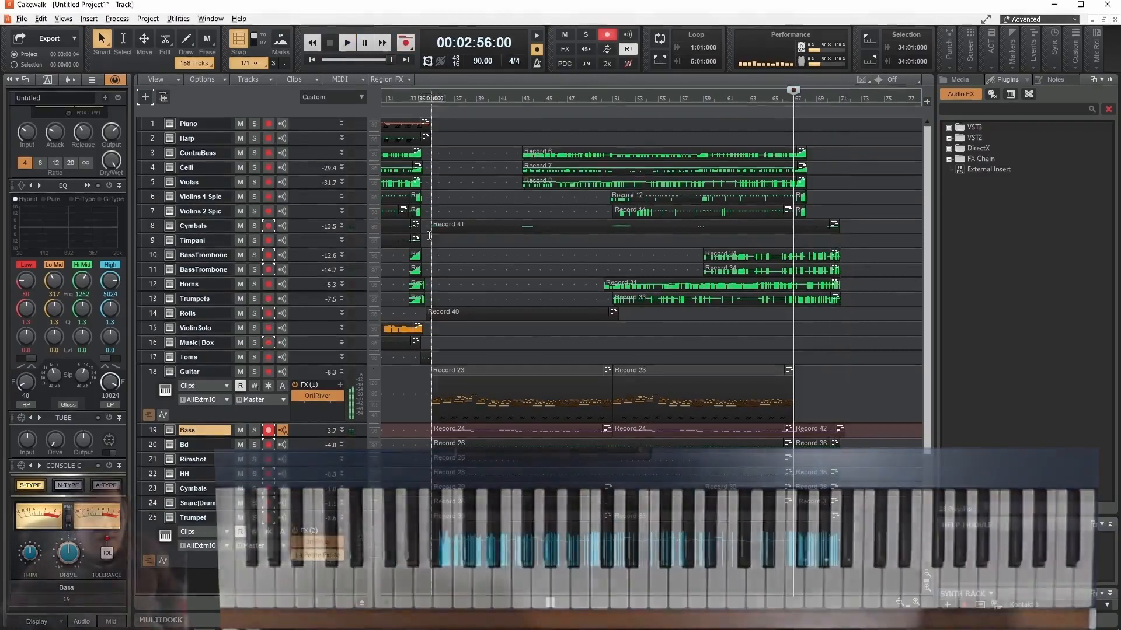
- Quantize the newly recorded Bass clip at measure 67 to 1/8 notes with 100 percent strength
click(818, 428)
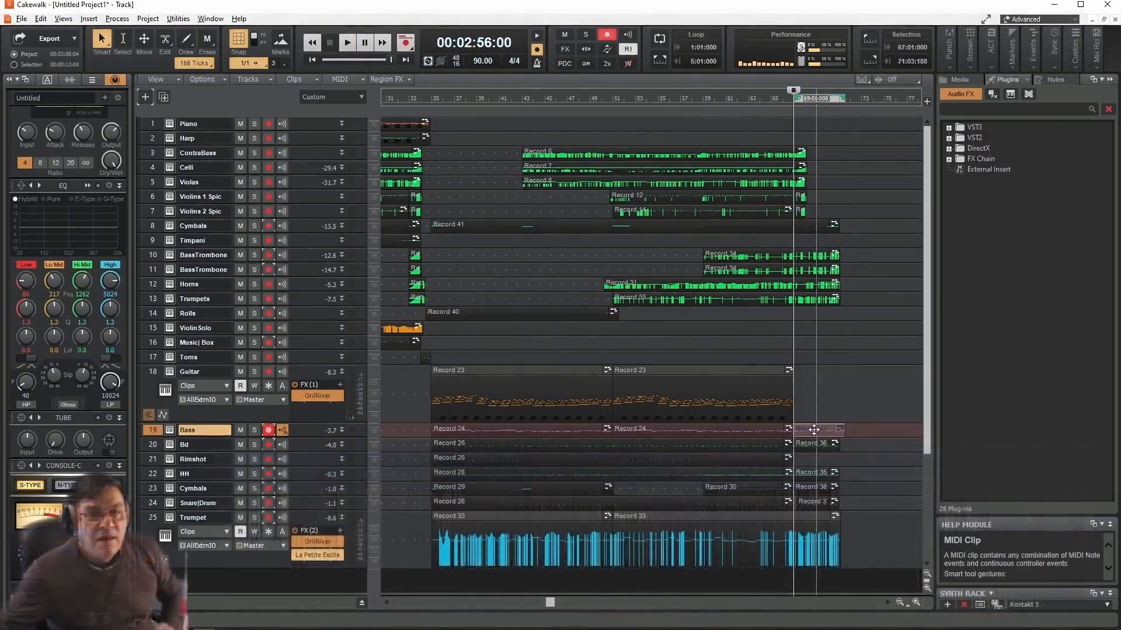
key(q)
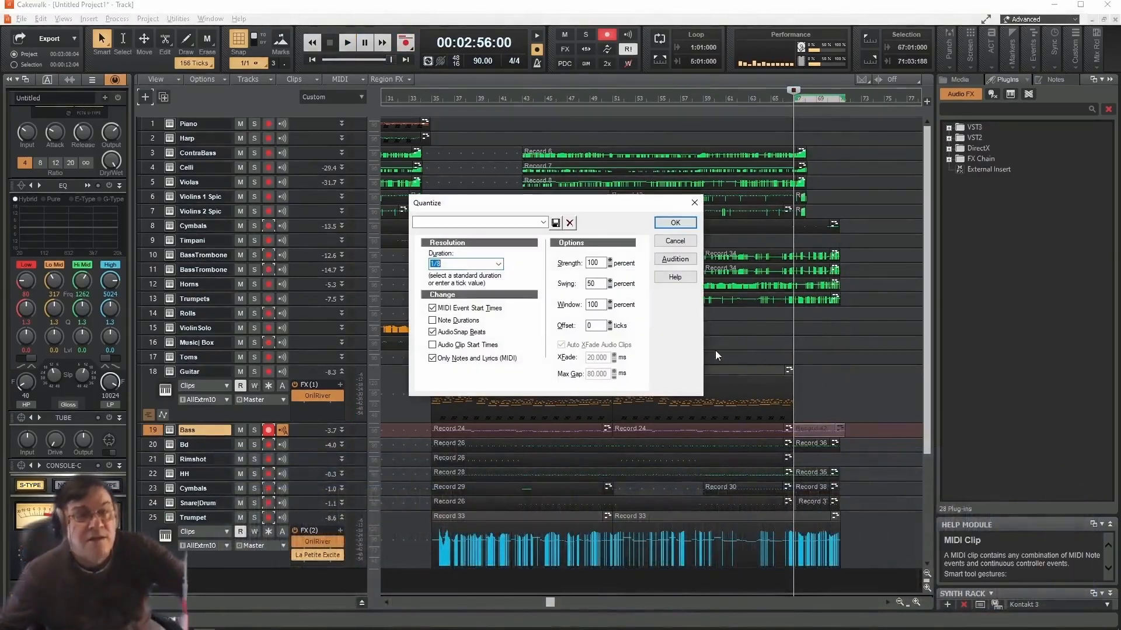
click(686, 223)
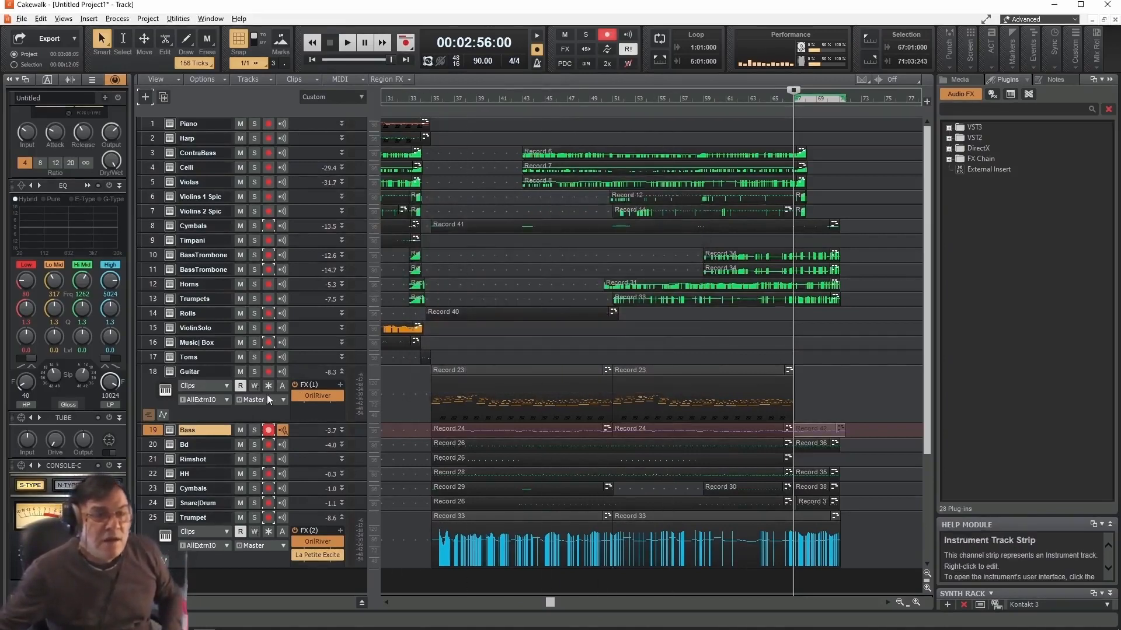
- Disarm the Bass track and record an ending on the Guitar track from measure 67 to about 00:03:08
click(268, 429)
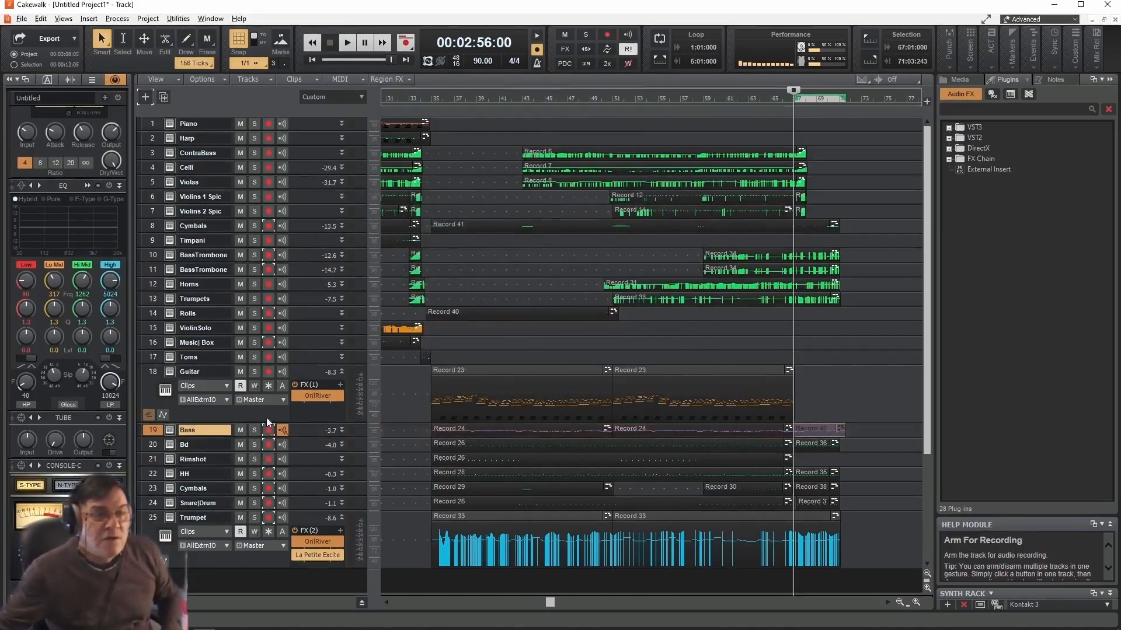
click(268, 372)
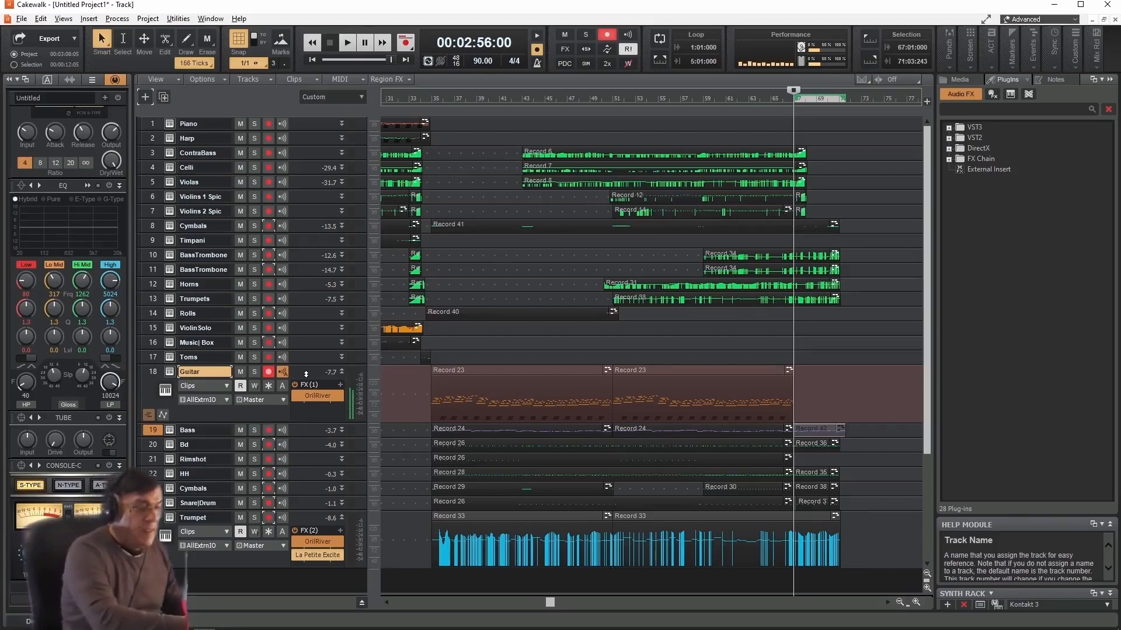
key(r)
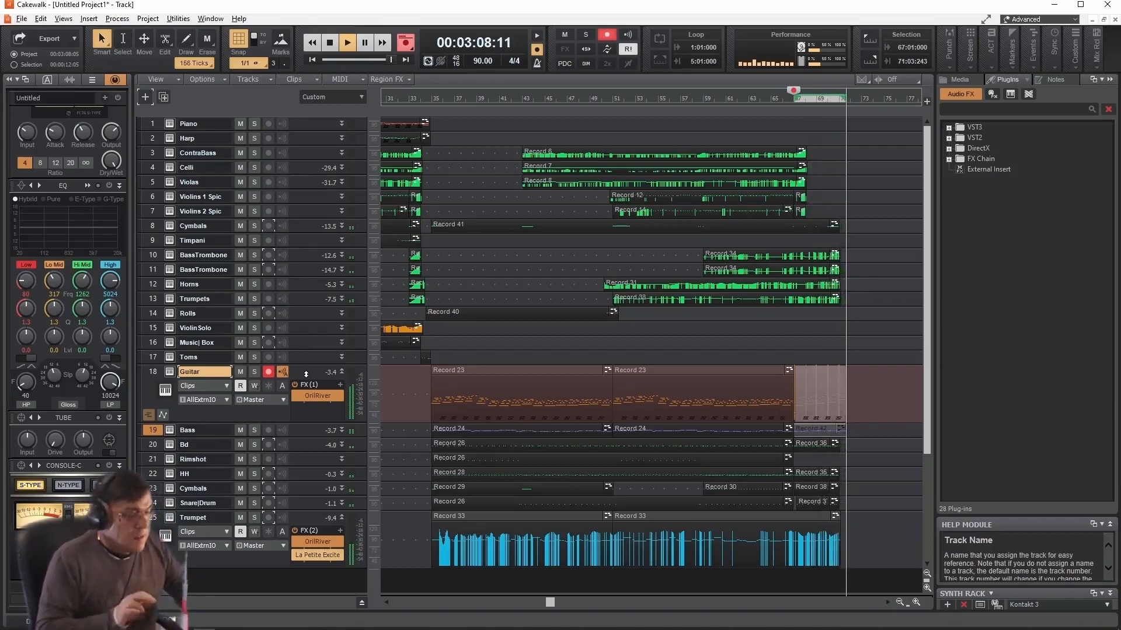
key(space)
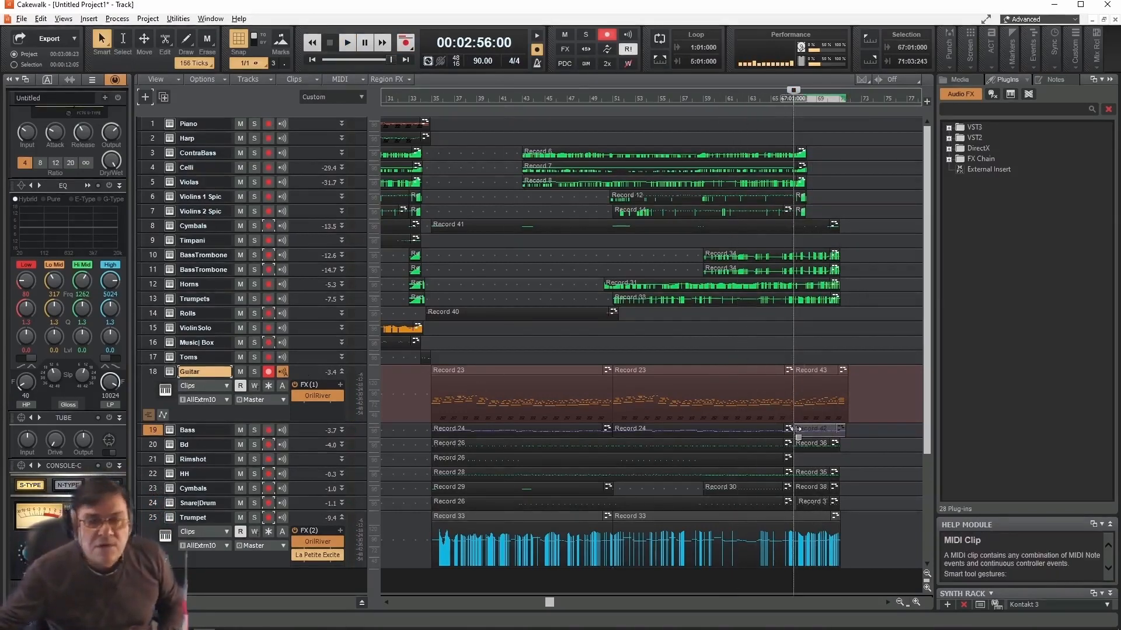
- Examine the notes of the new Guitar clip in the piano roll while playing it back from measure 67
double_click(809, 374)
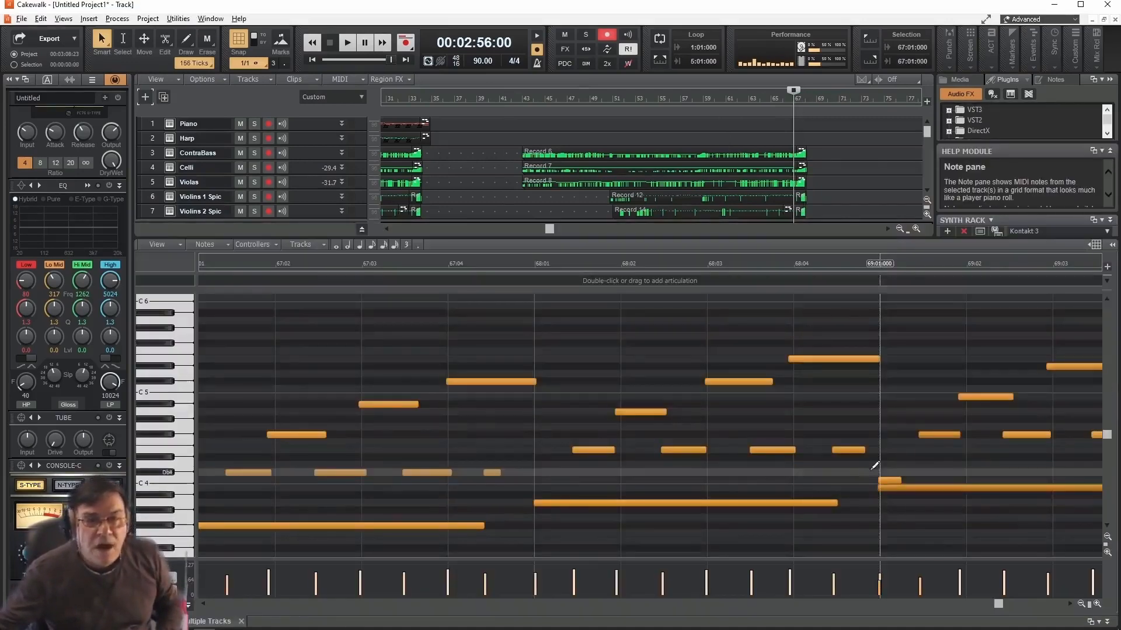
right_click(886, 480)
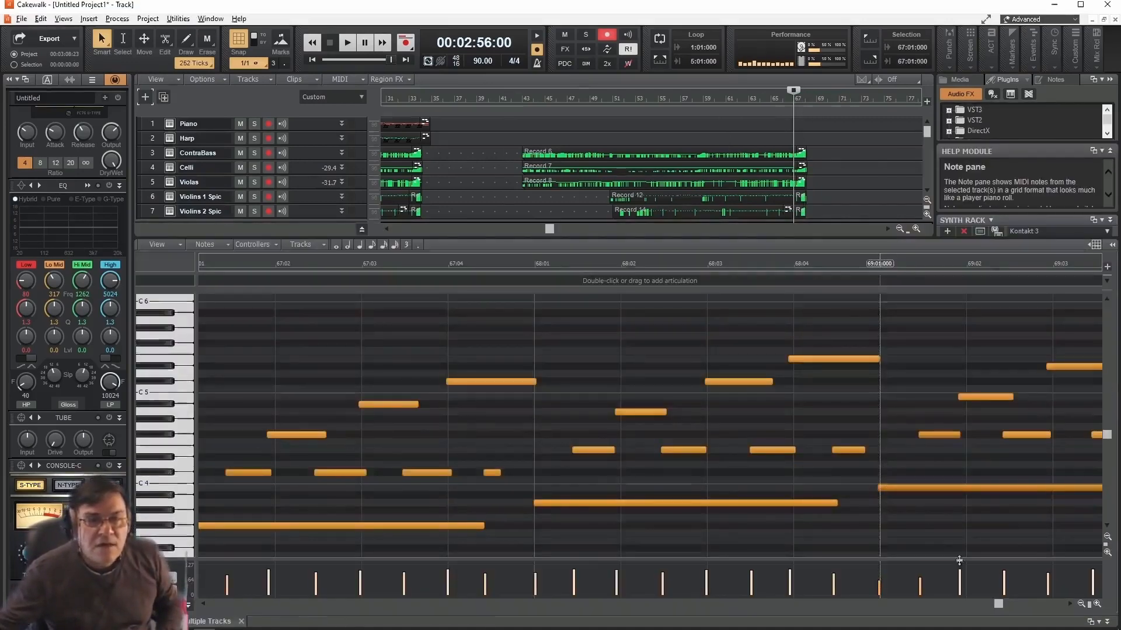
drag(999, 607, 958, 610)
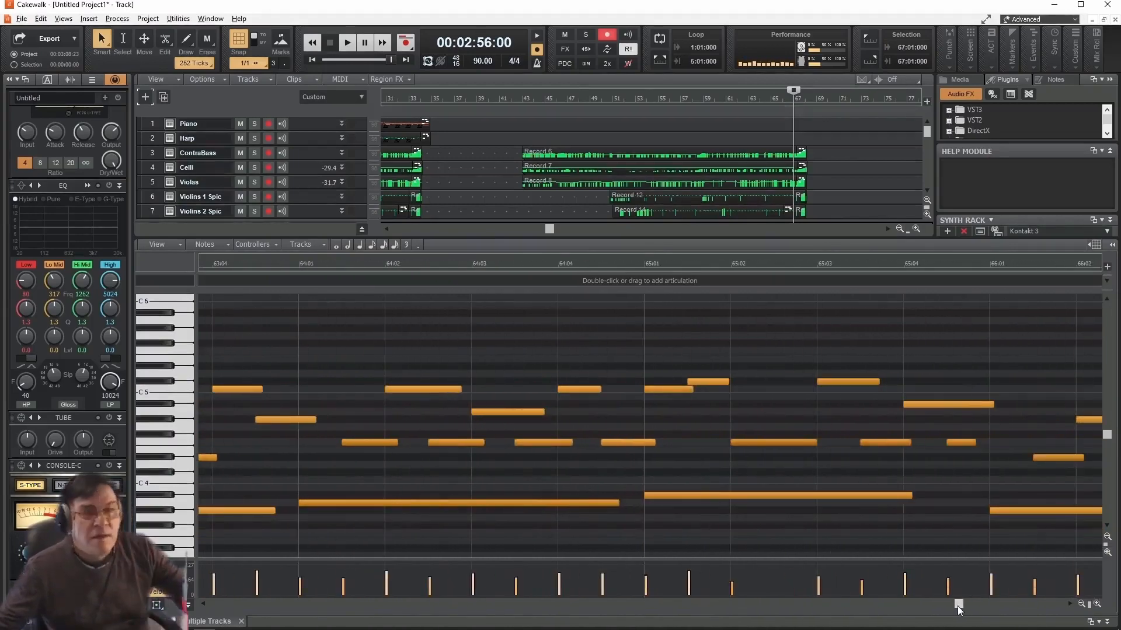
key(space)
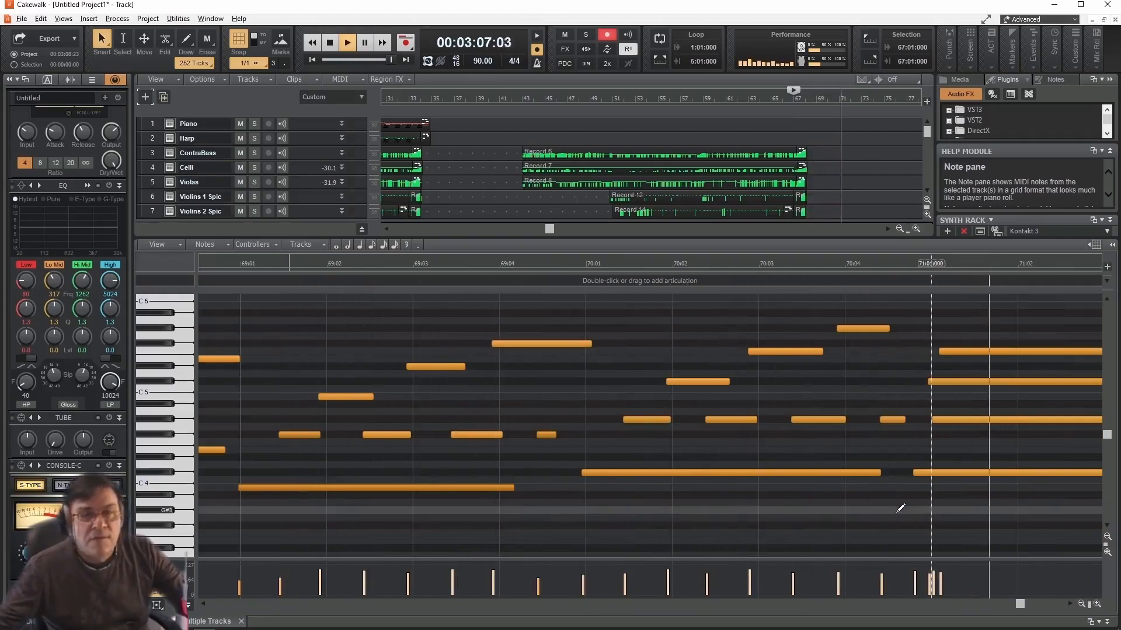
key(space)
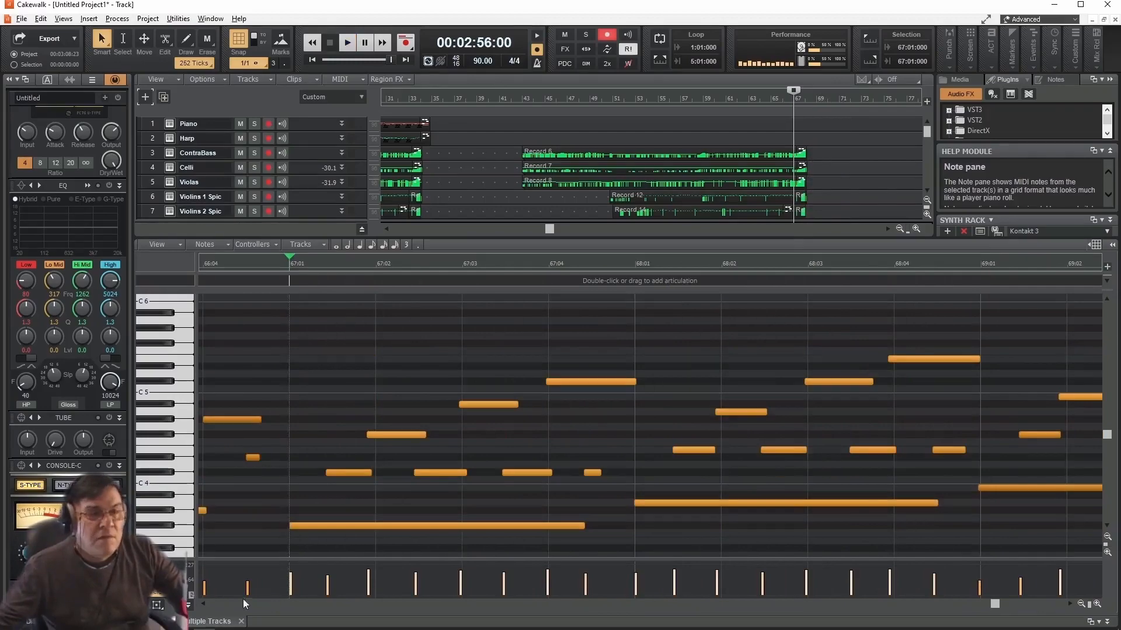
click(242, 621)
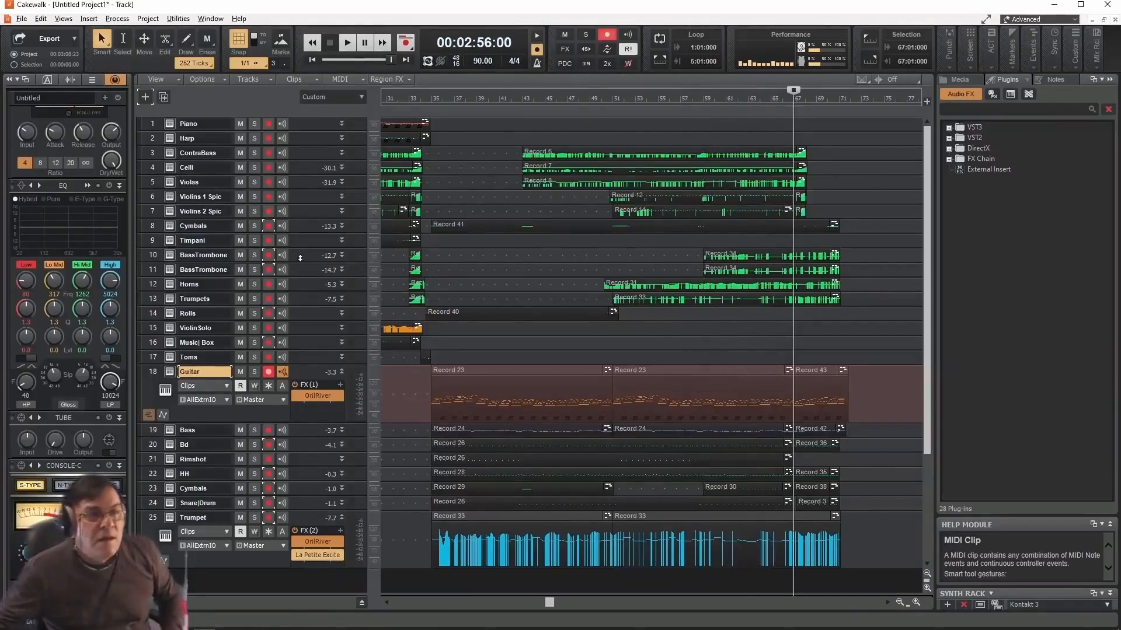
- Disarm the Guitar track and record a Timpani part from measure 34 to about measure 71
click(212, 241)
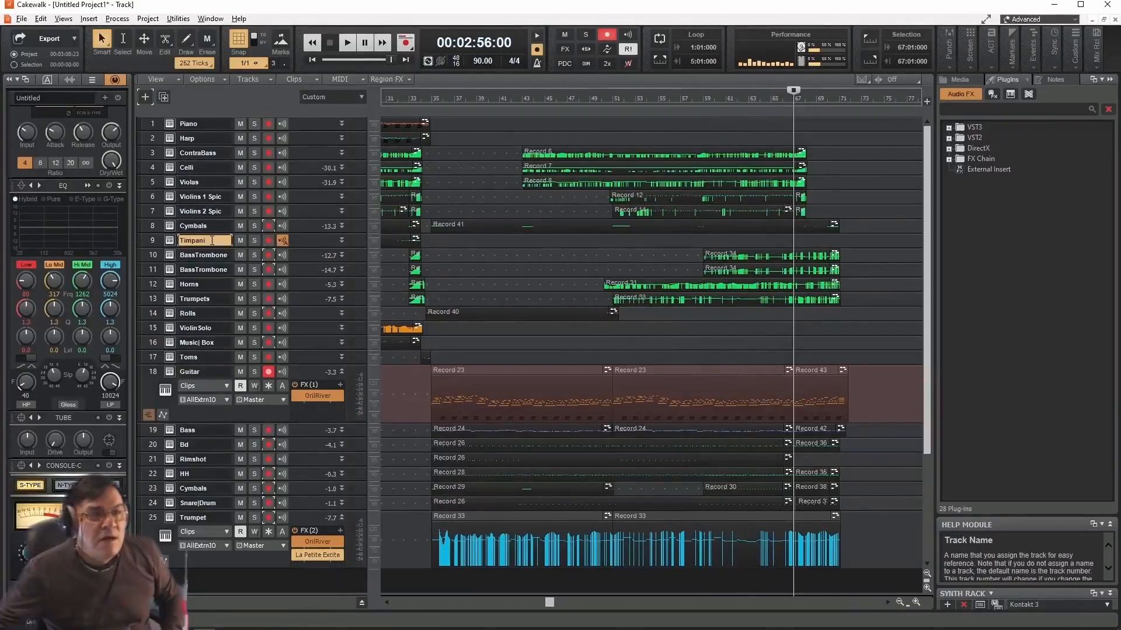
click(425, 97)
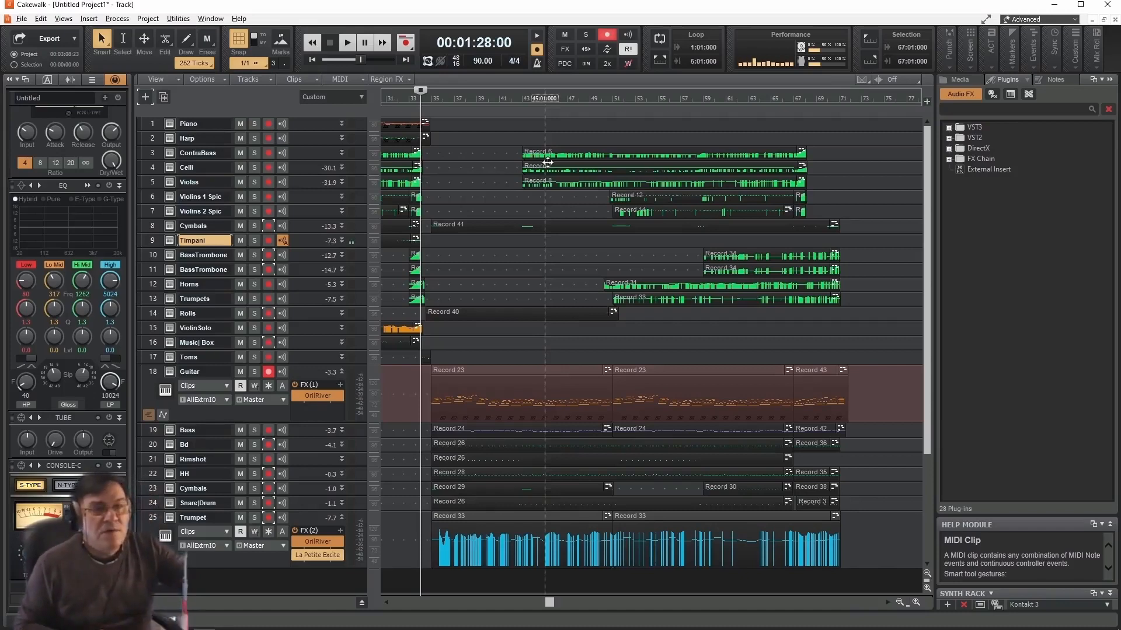
key(space)
key(space)
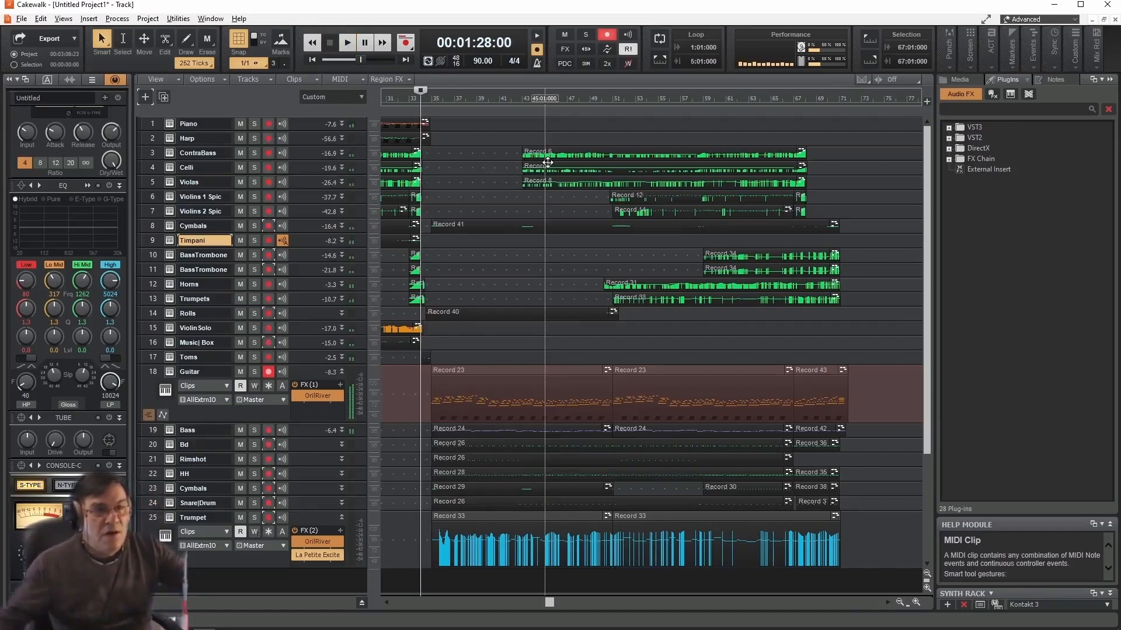
click(266, 372)
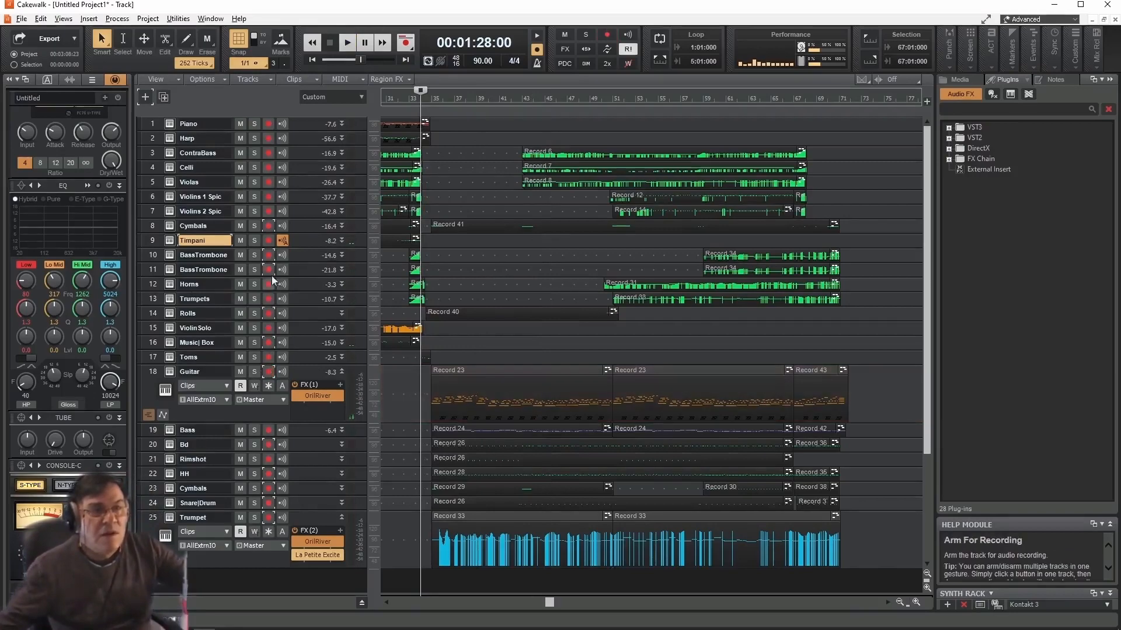
click(268, 241)
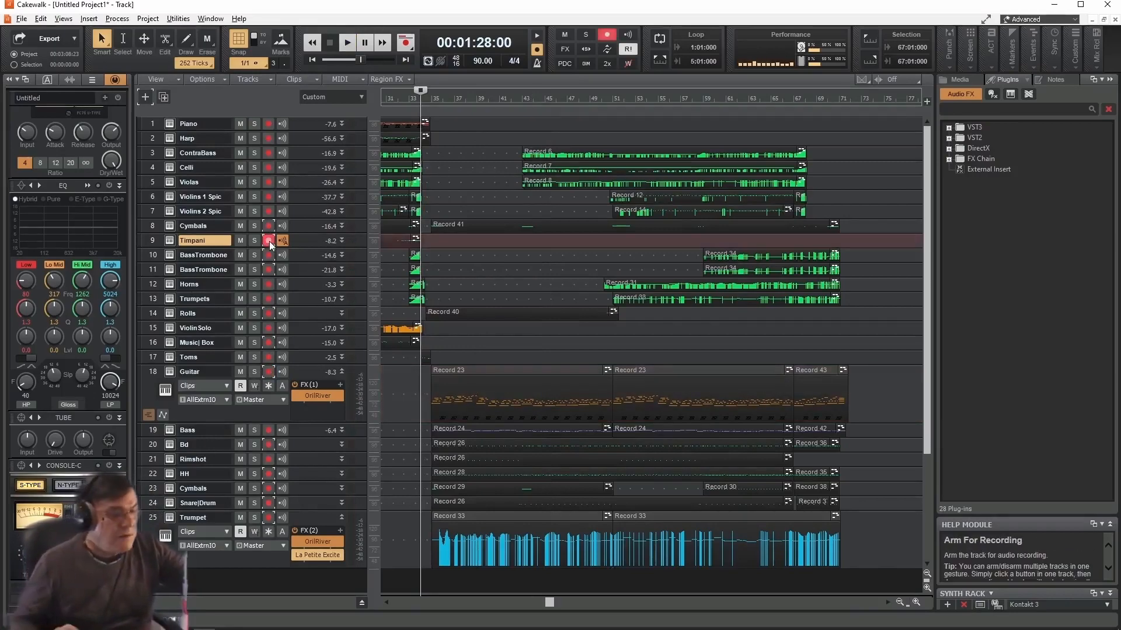
key(r)
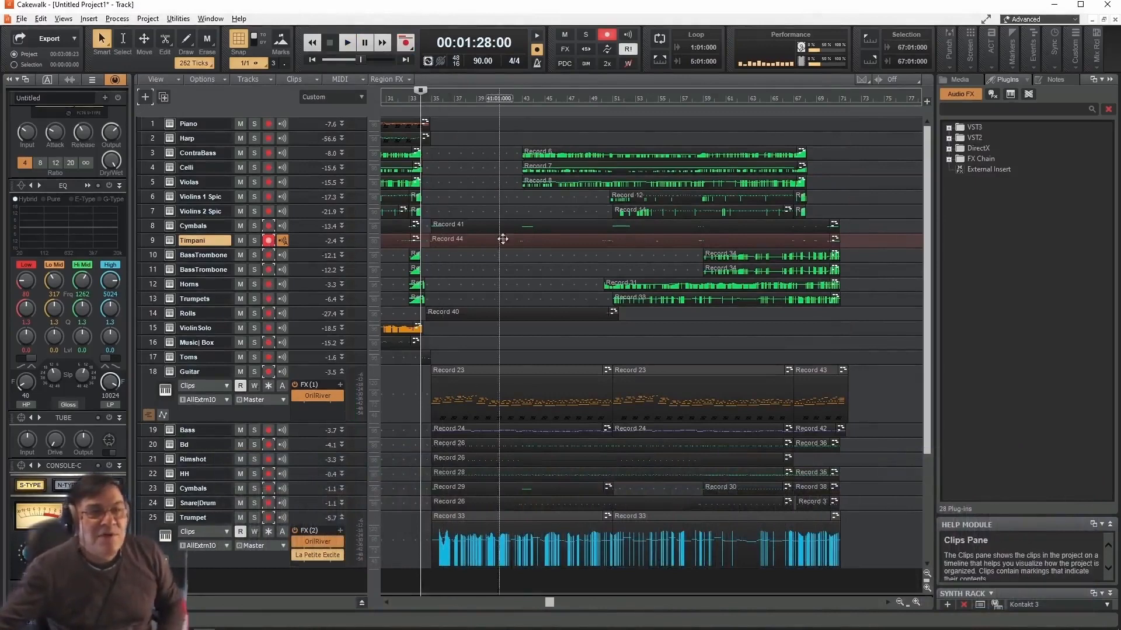
- Open the new Timpani clip in the piano roll and examine its notes up to measure 71
double_click(545, 239)
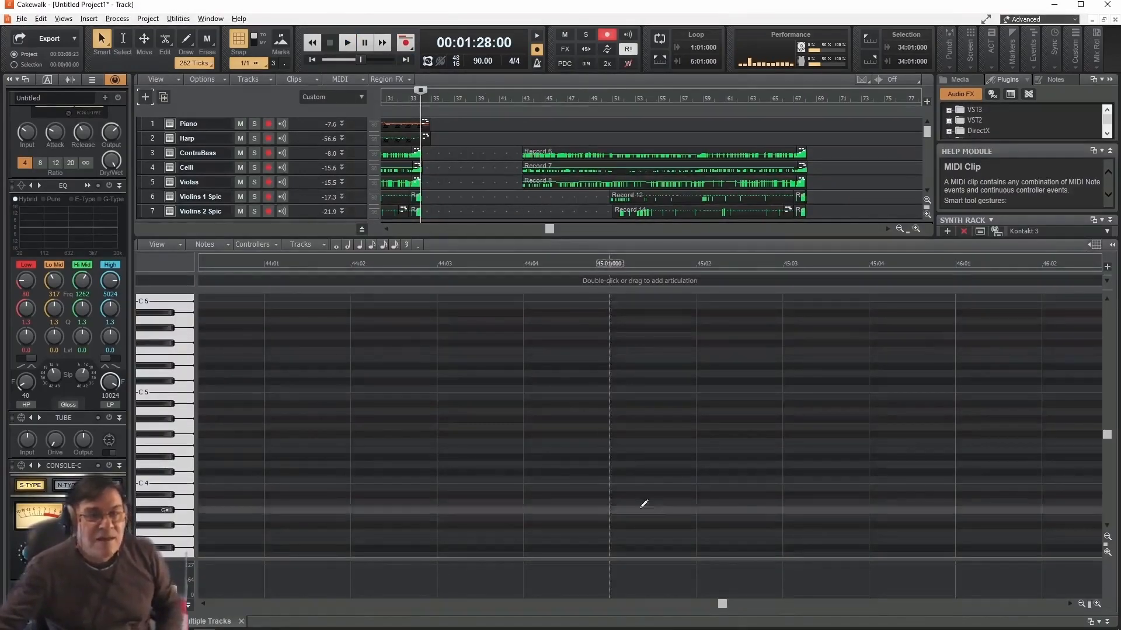
drag(723, 609, 691, 612)
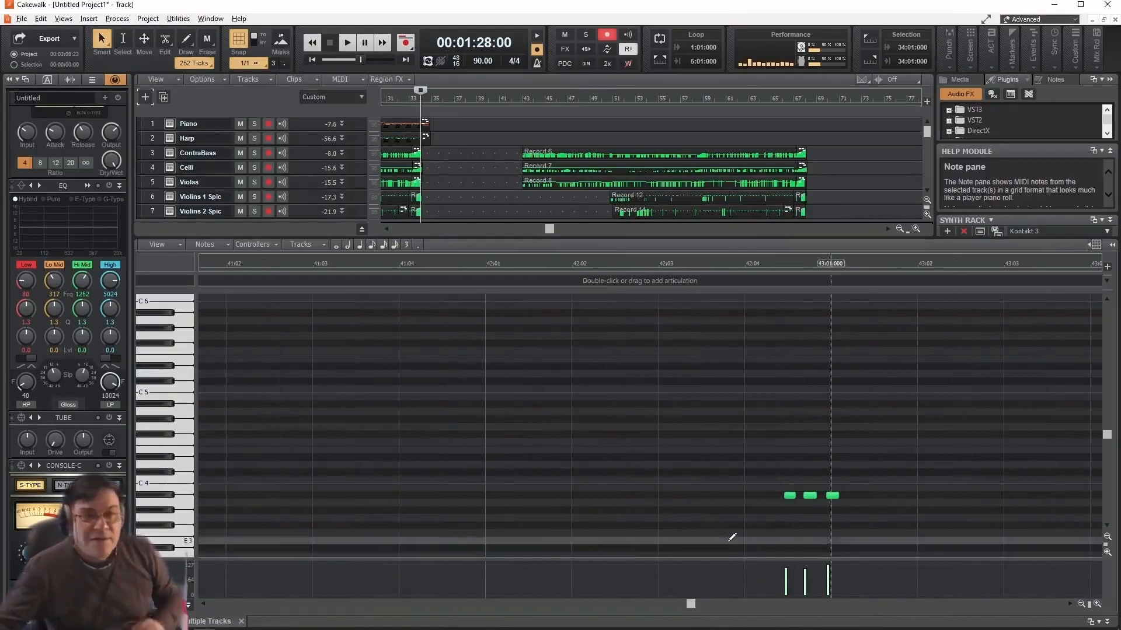
click(1080, 605)
click(1081, 605)
click(1080, 605)
click(1080, 605)
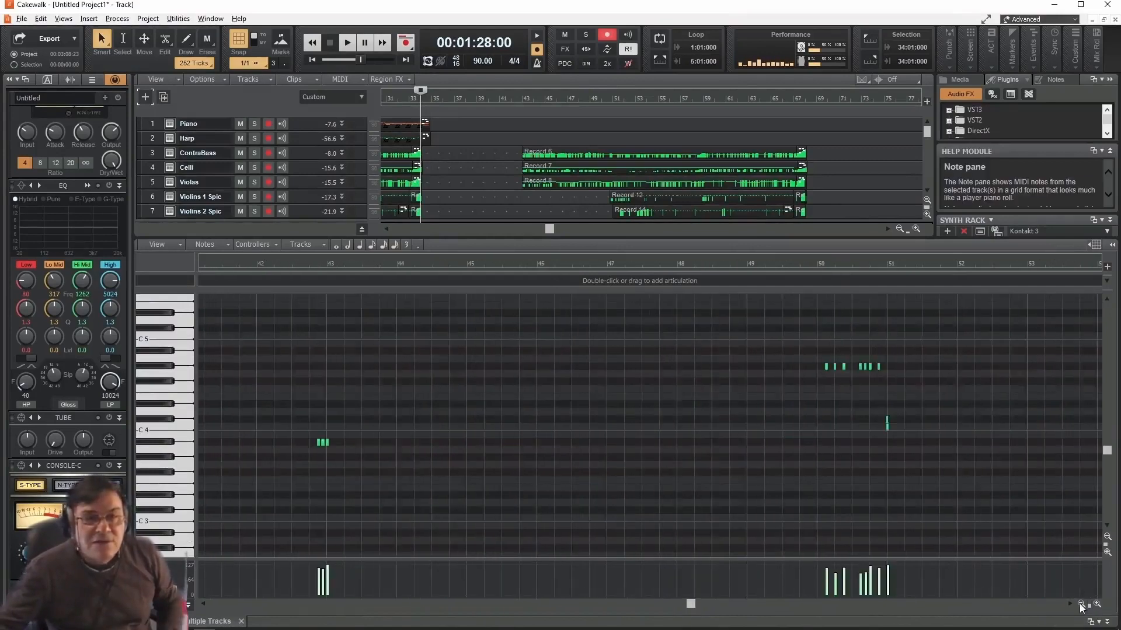
click(1080, 605)
click(1080, 605)
click(1081, 605)
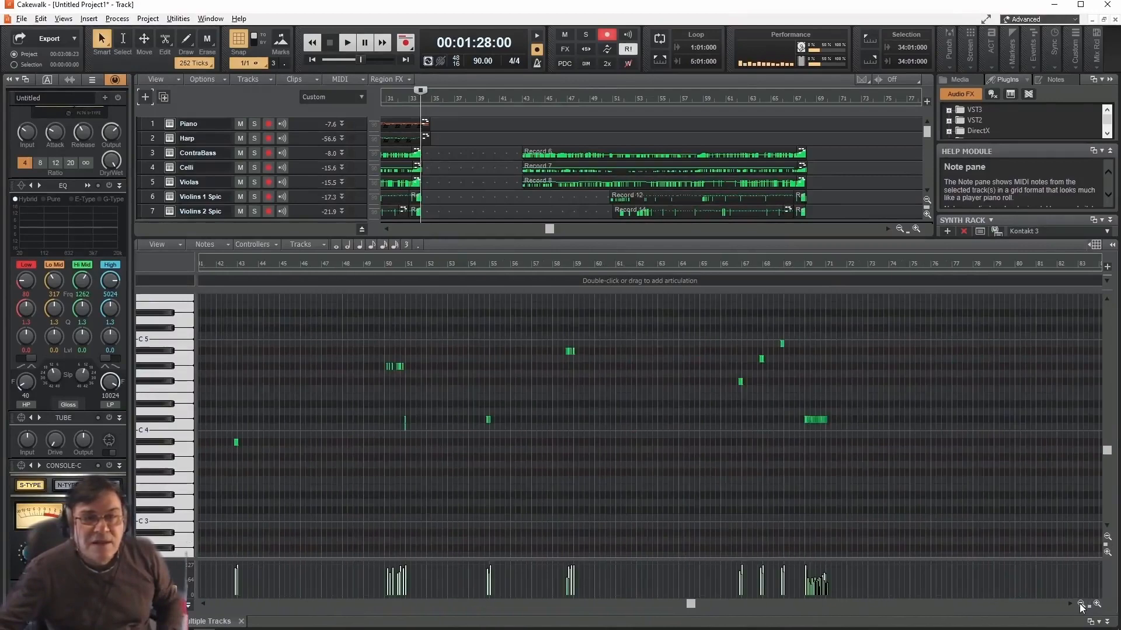
click(1081, 605)
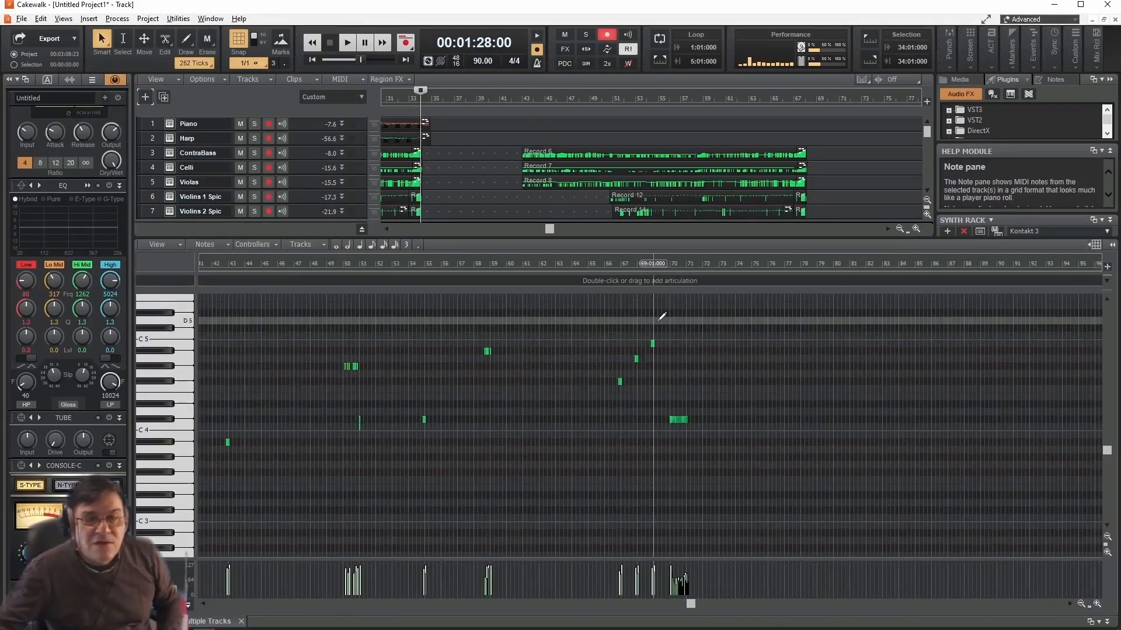
- Select the Timpani notes from the end of measure 34 to measure 69 and shift them about 65 ticks later
drag(656, 322, 309, 468)
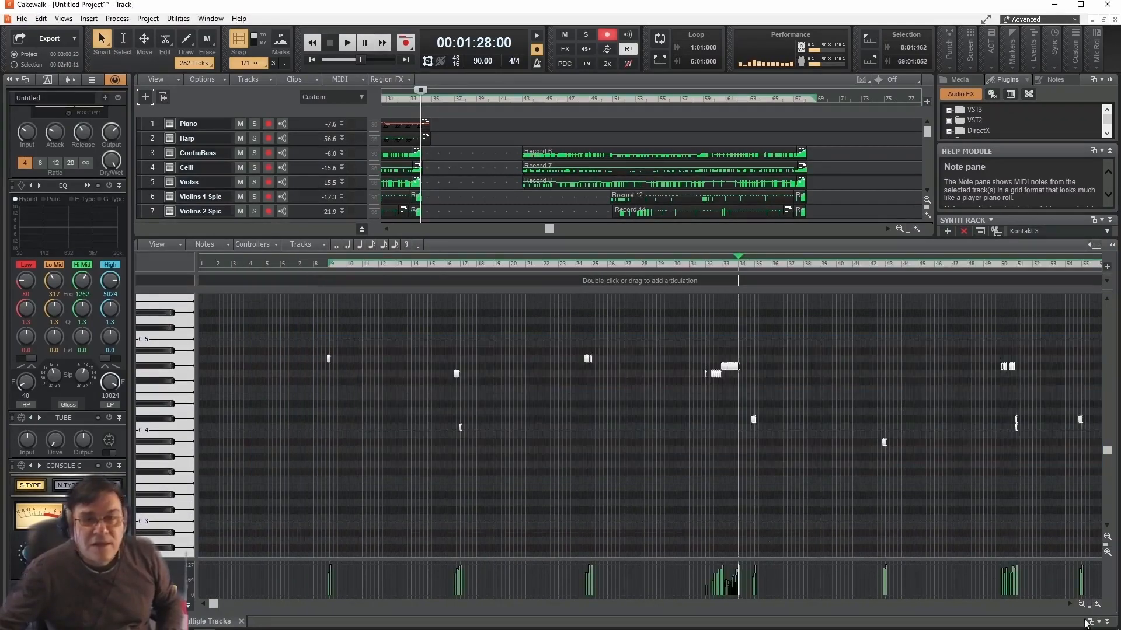
click(1098, 604)
click(1098, 605)
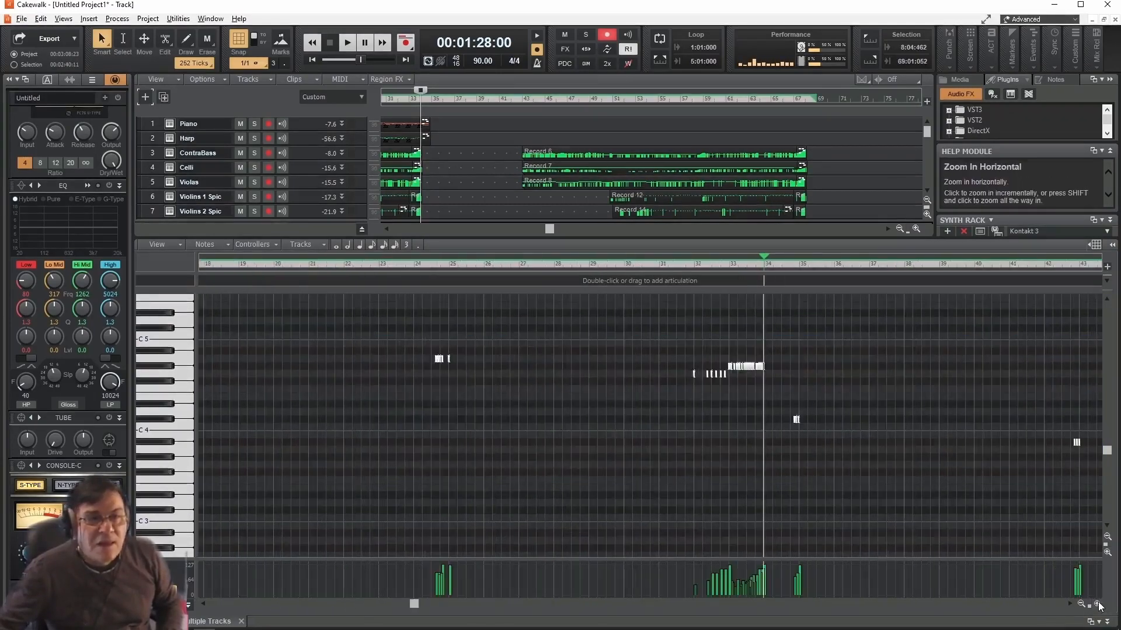
click(1098, 604)
click(1098, 605)
click(1098, 604)
click(1097, 605)
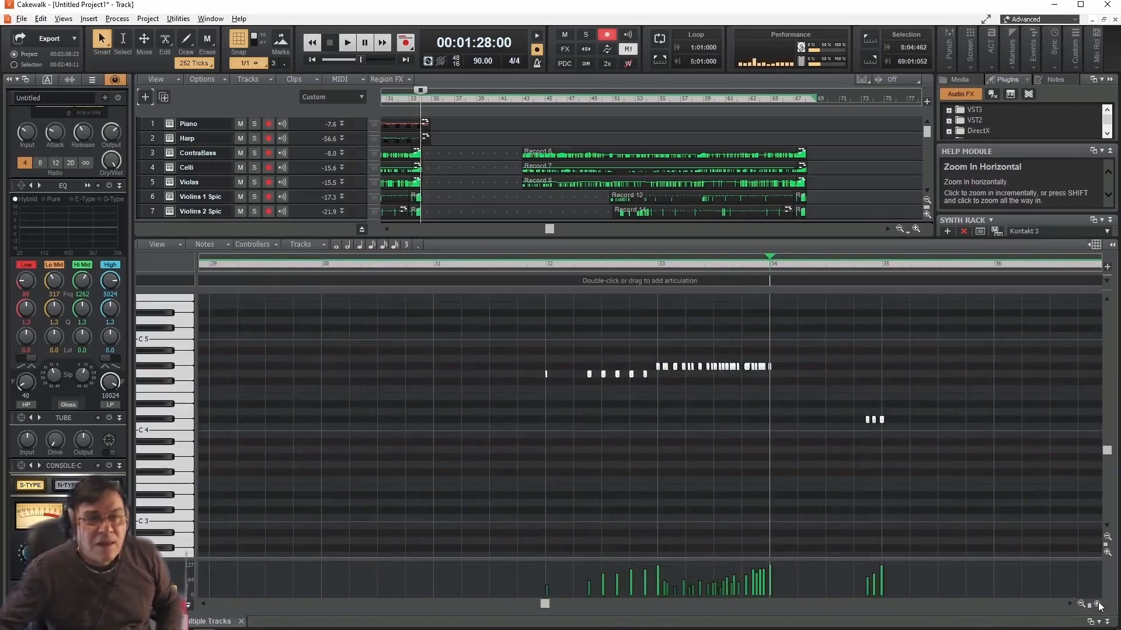
click(1097, 604)
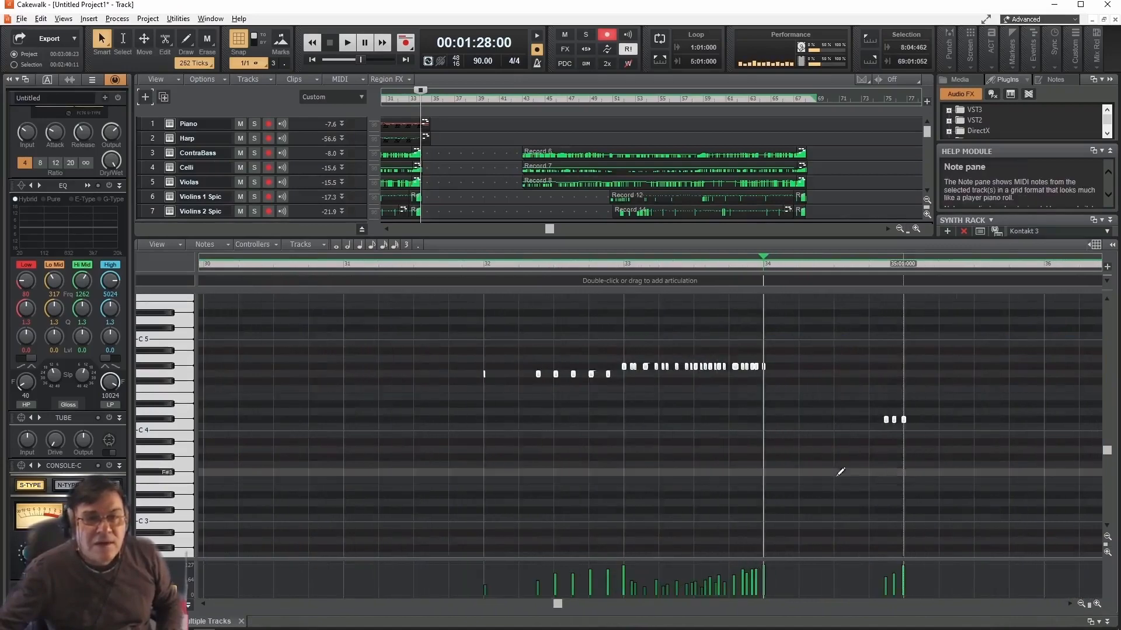
drag(838, 476, 714, 320)
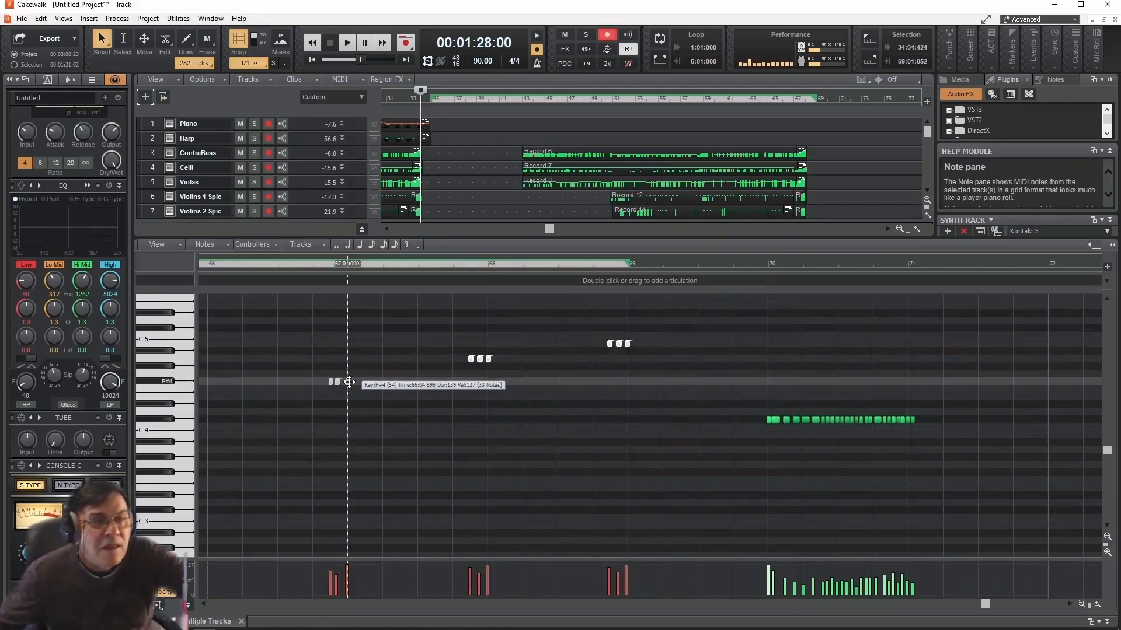
drag(349, 381, 351, 382)
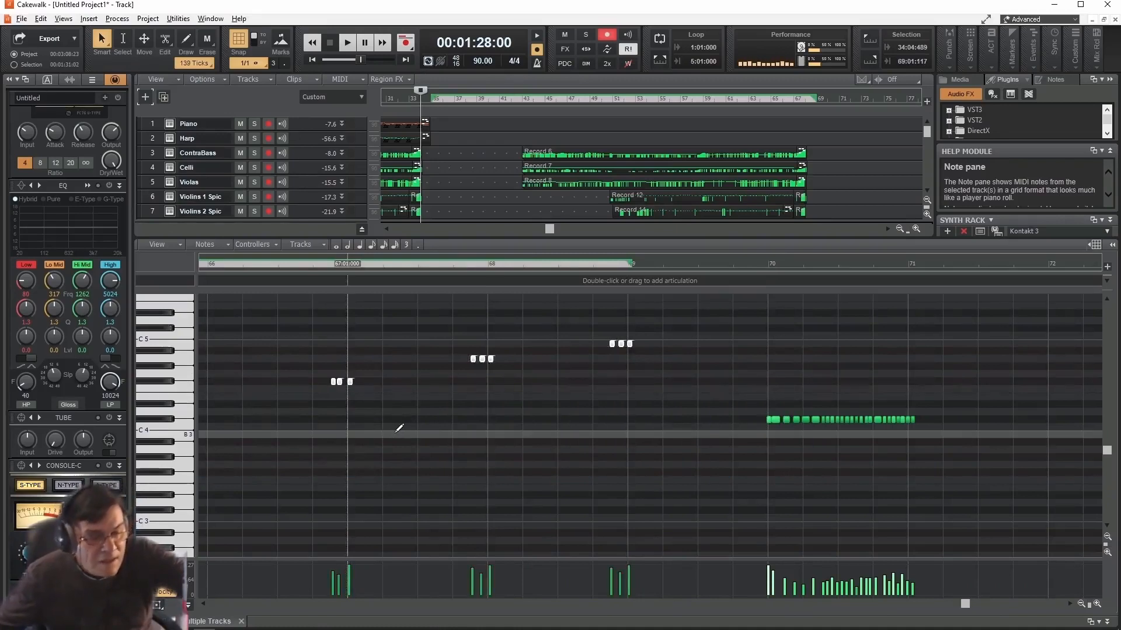
- Quantize the selected Timpani notes to 1/16 with 100 percent strength
key(q)
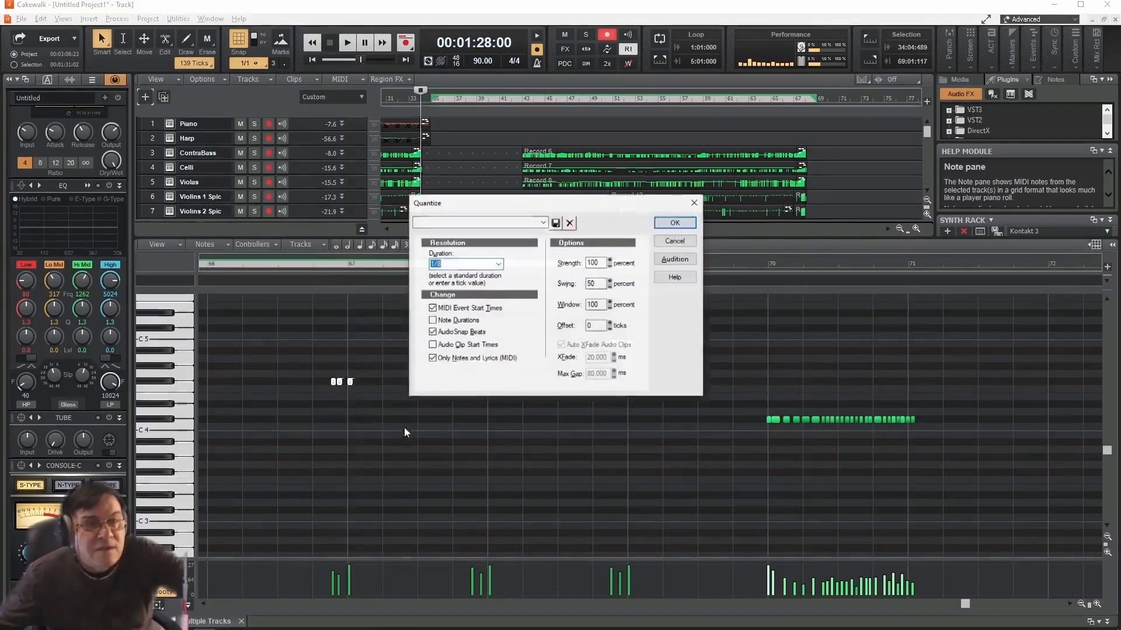
click(500, 264)
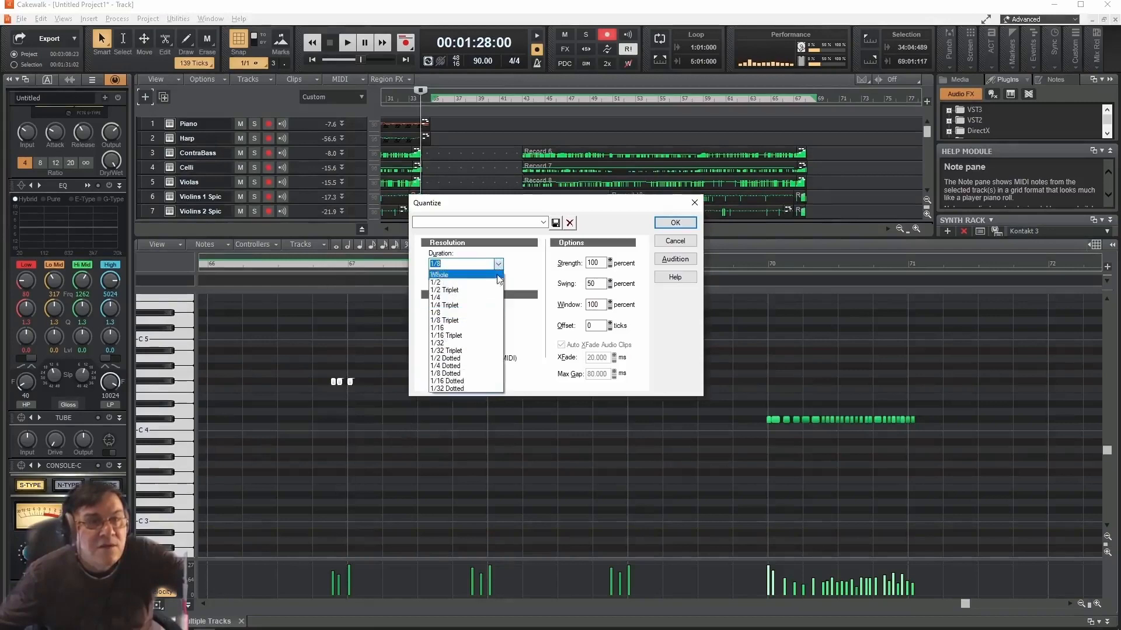
click(473, 328)
click(668, 223)
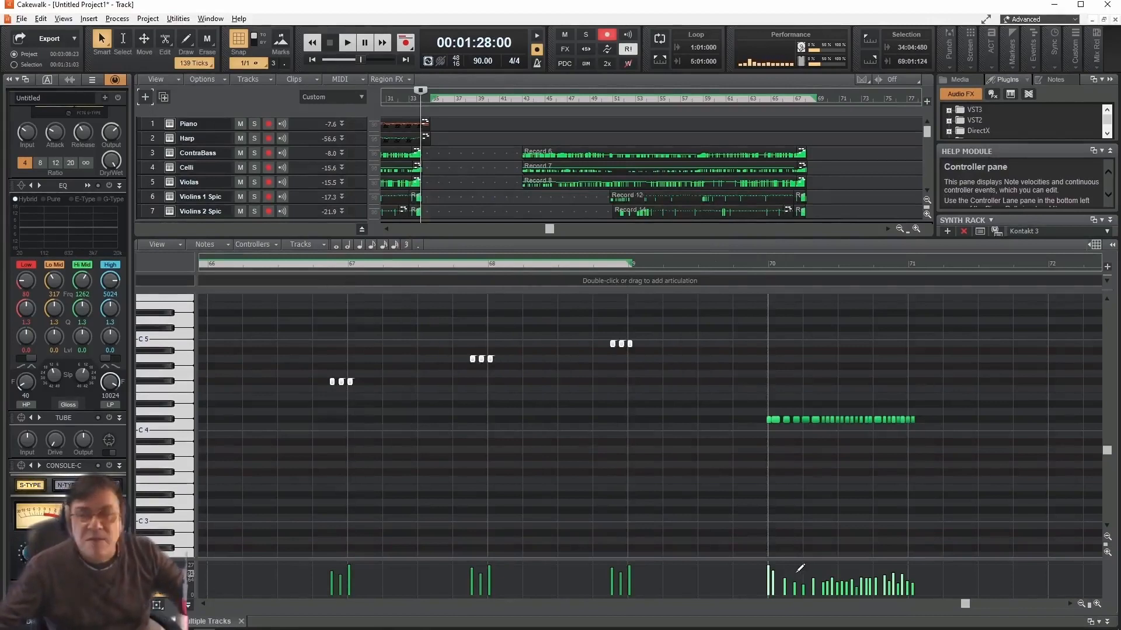
- Raise the three Timpani notes leading into measure 43 by one octave, checking the passage with playback
key(space)
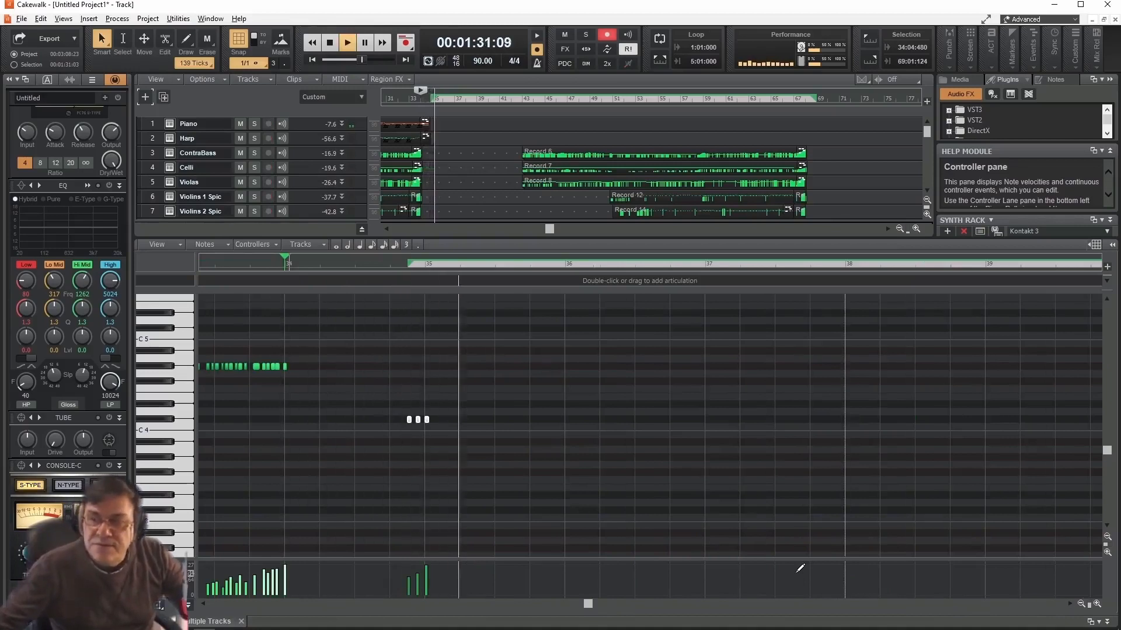
scroll(856, 508, down, 1)
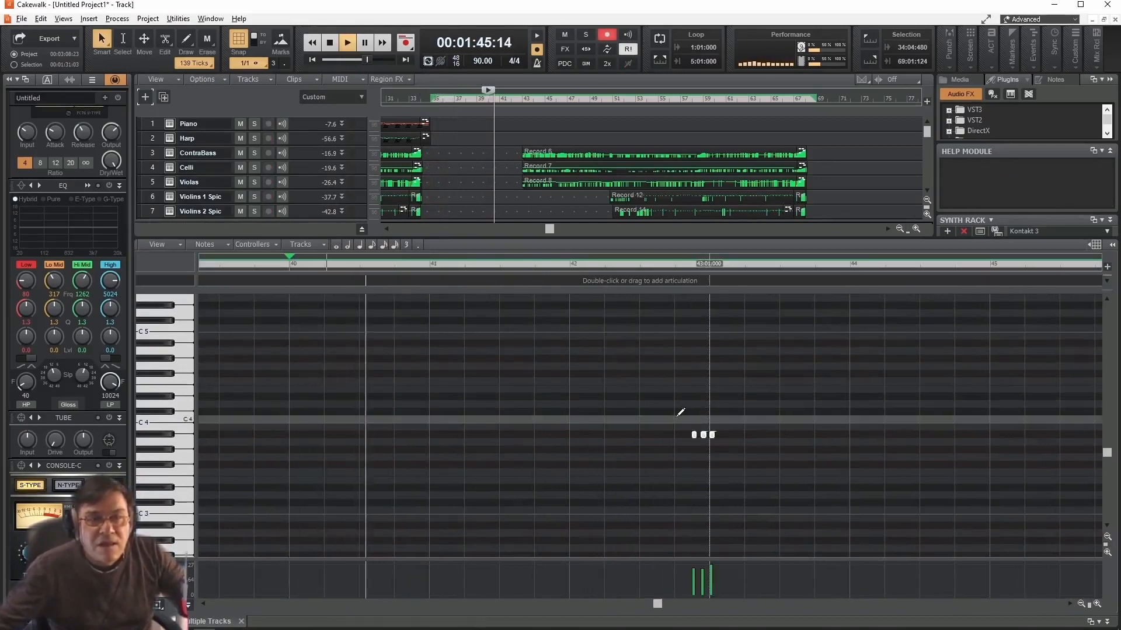
click(677, 411)
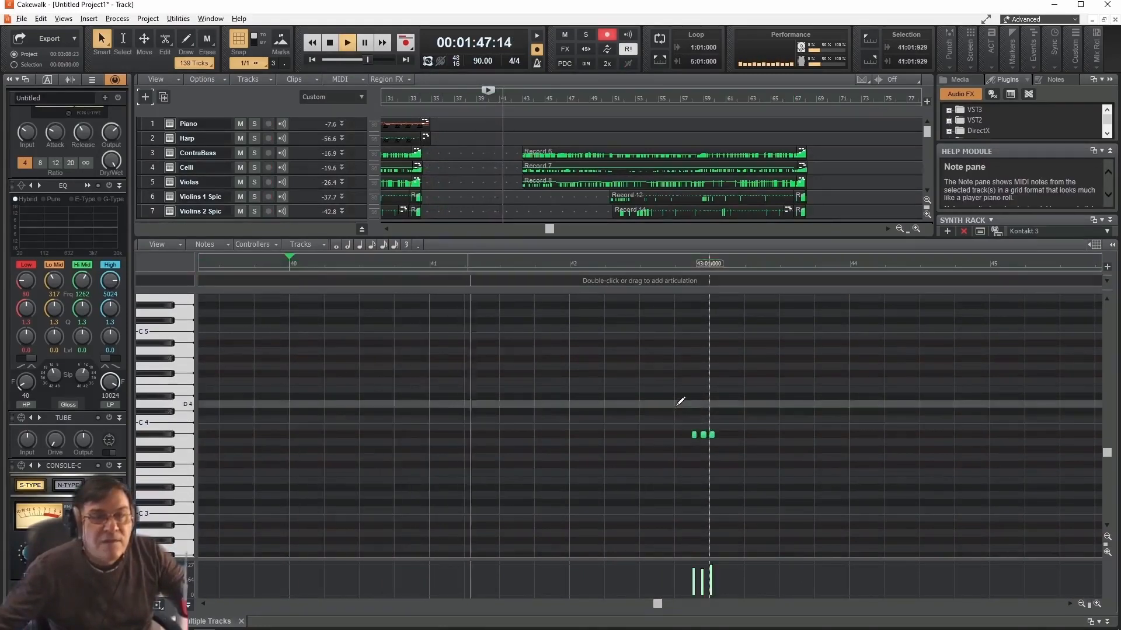
drag(677, 410, 748, 447)
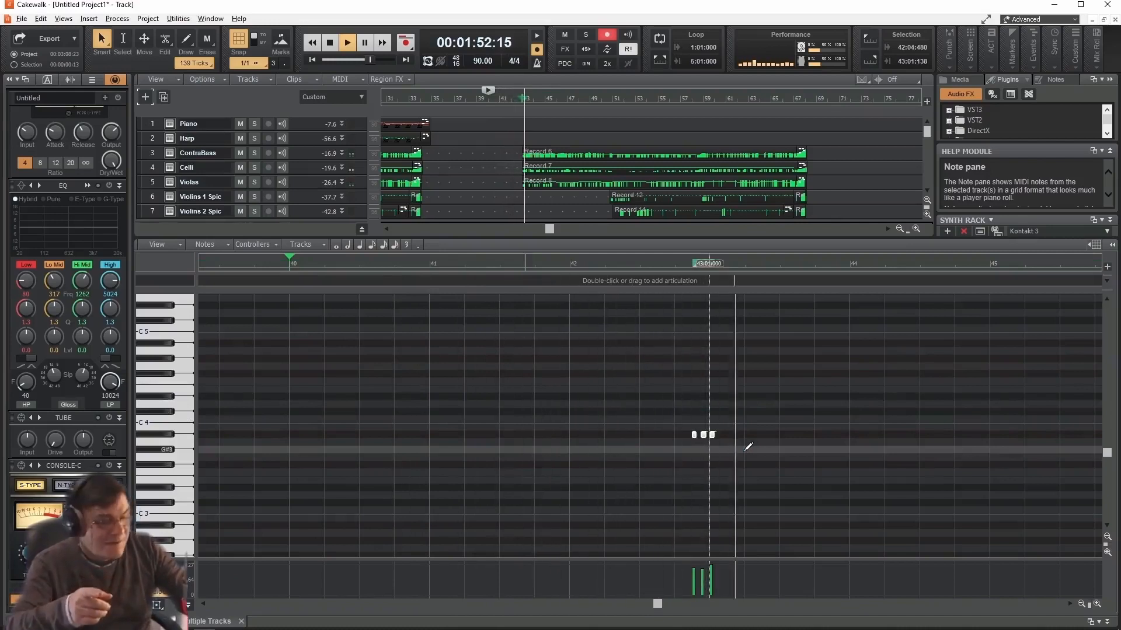
key(space)
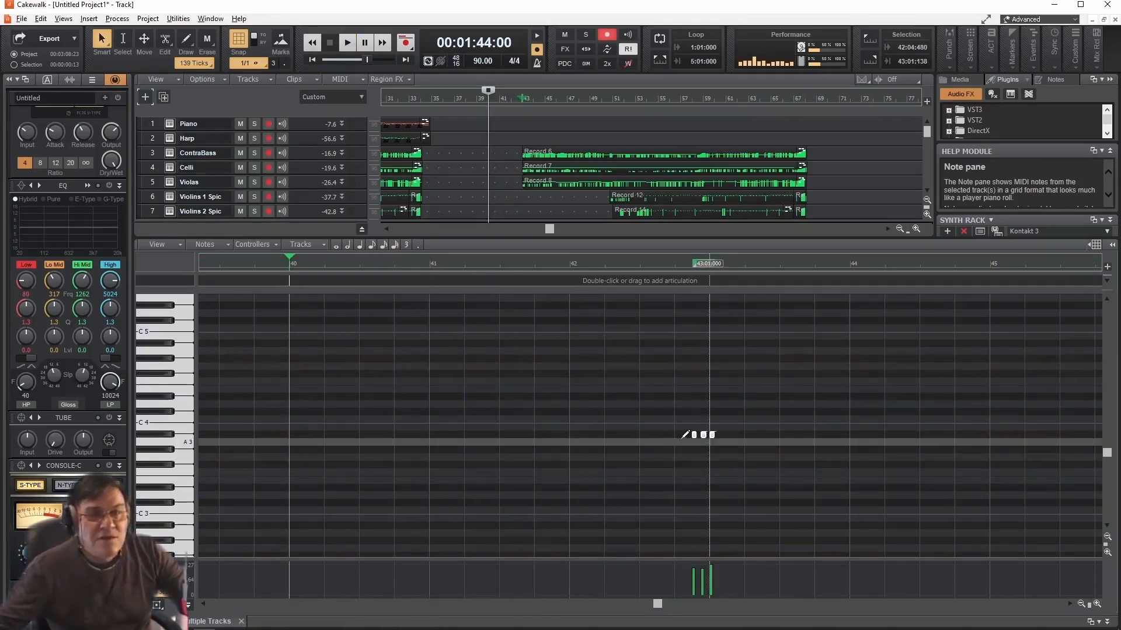
drag(708, 435, 715, 345)
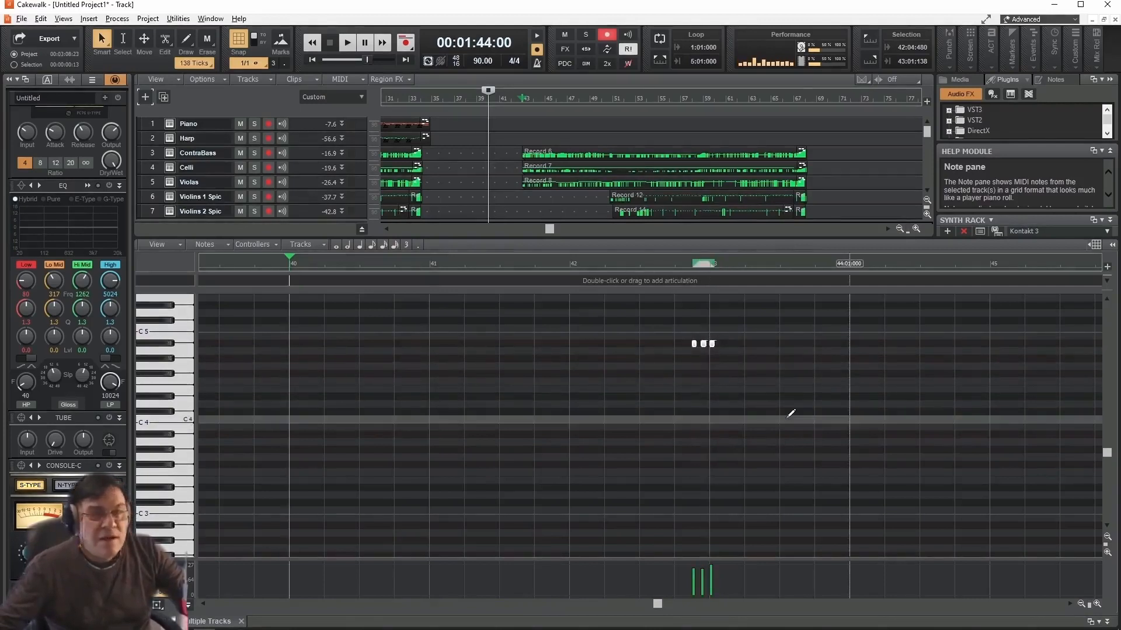
key(space)
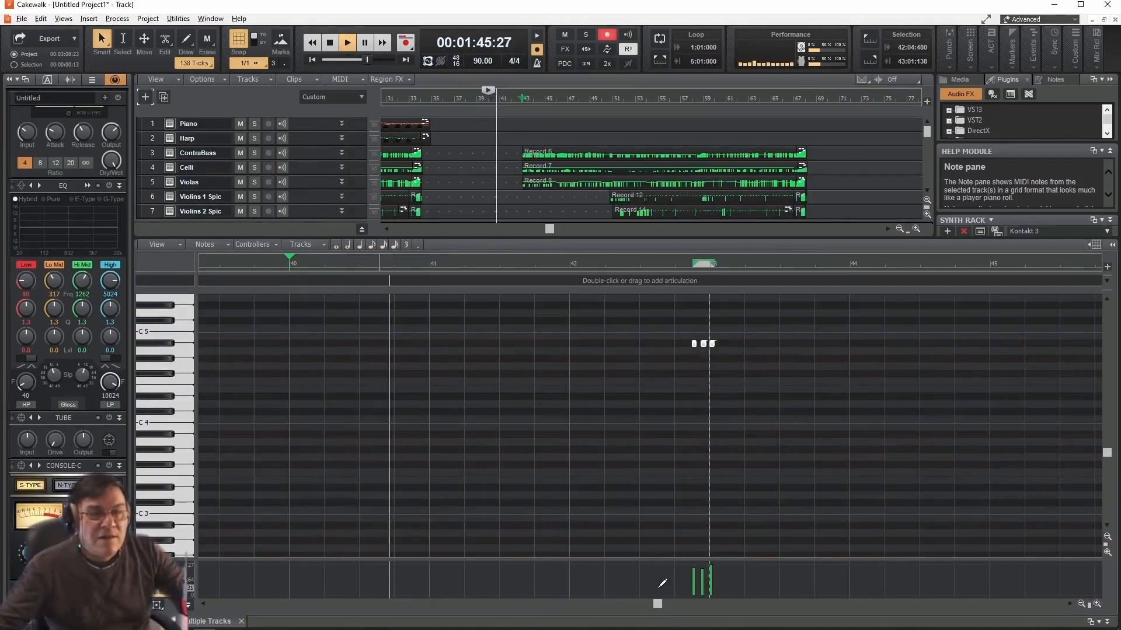
key(space)
- Delete the lower of the two stacked Timpani notes at measure 51, check the notes up to measure 58 and close the piano roll
click(860, 600)
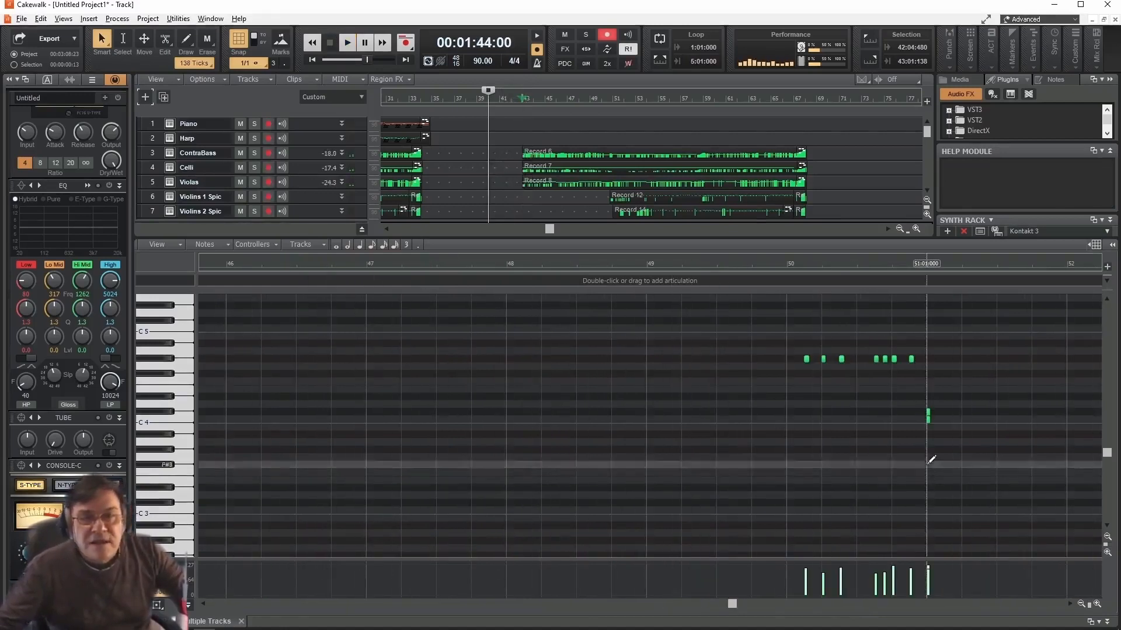
right_click(929, 420)
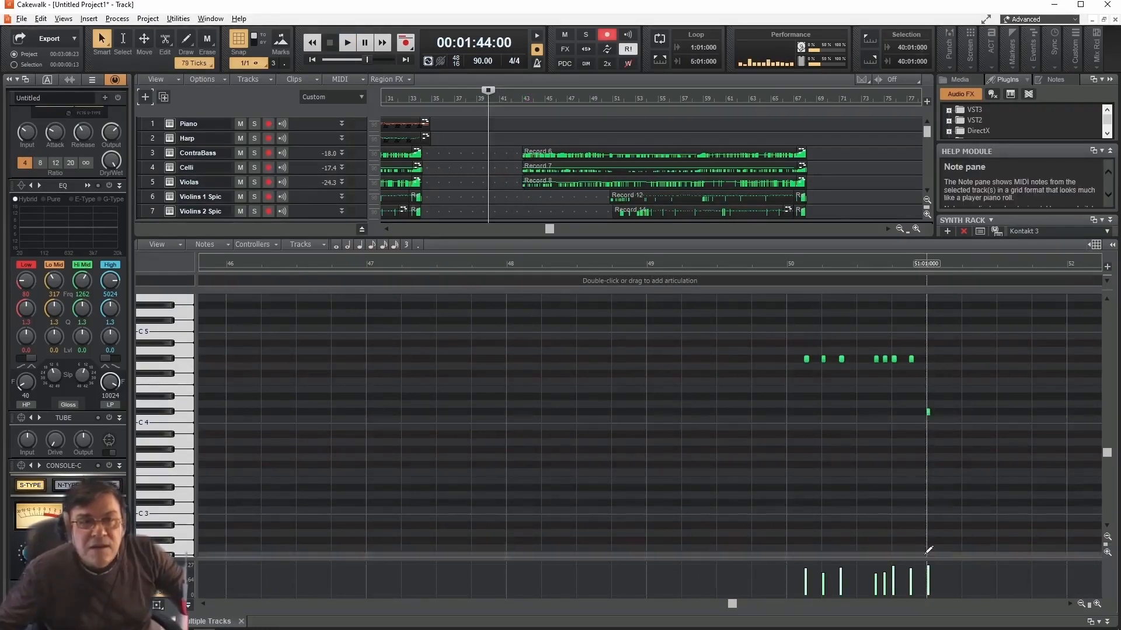
click(956, 606)
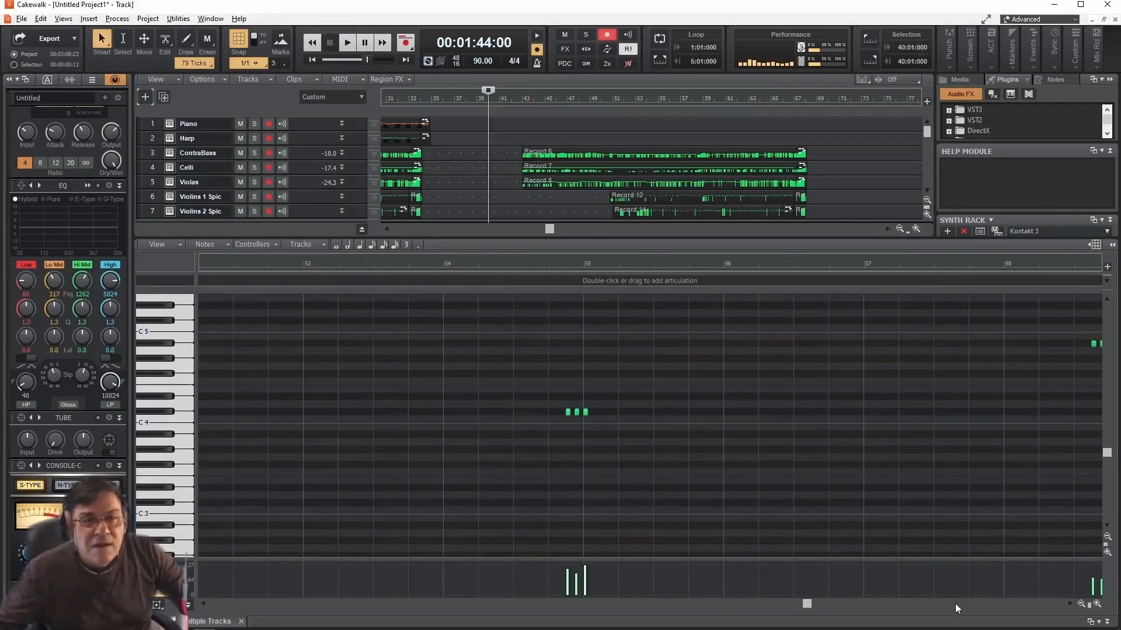
click(956, 606)
click(241, 621)
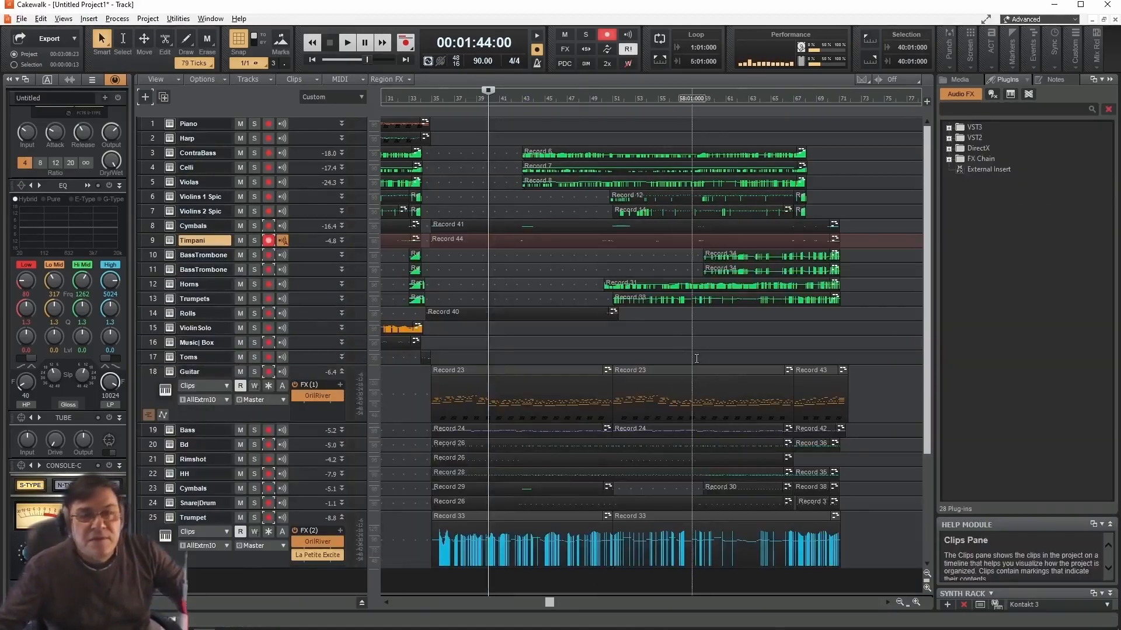
scroll(488, 241, down, 3)
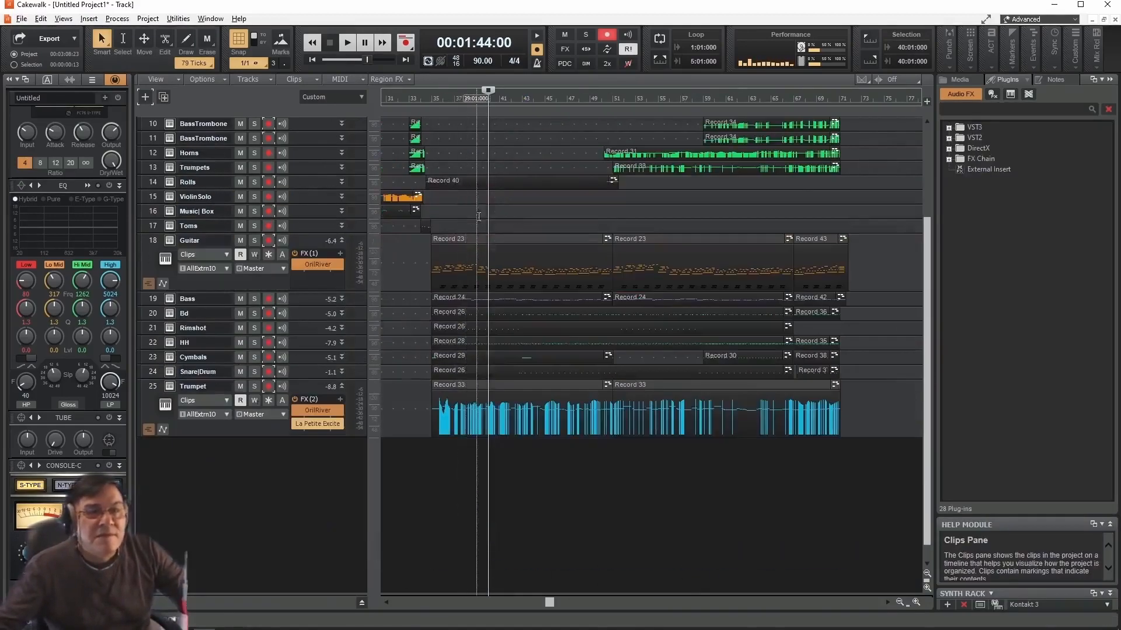
scroll(487, 241, up, 3)
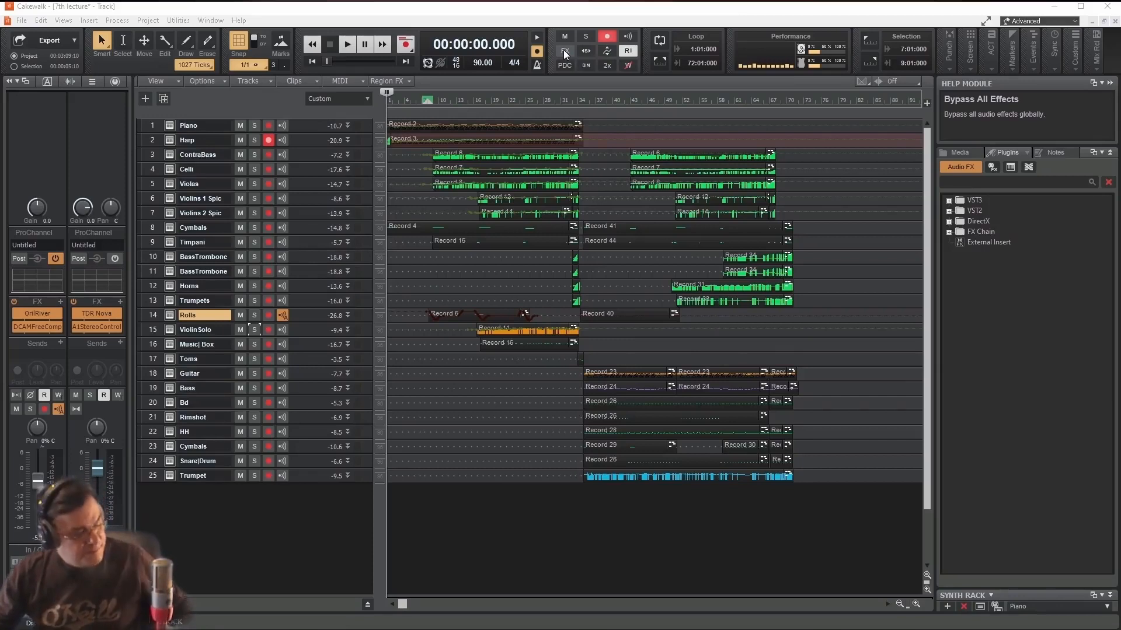
- Play the piece from the start and compare how it sounds with all audio effects bypassed and enabled
key(space)
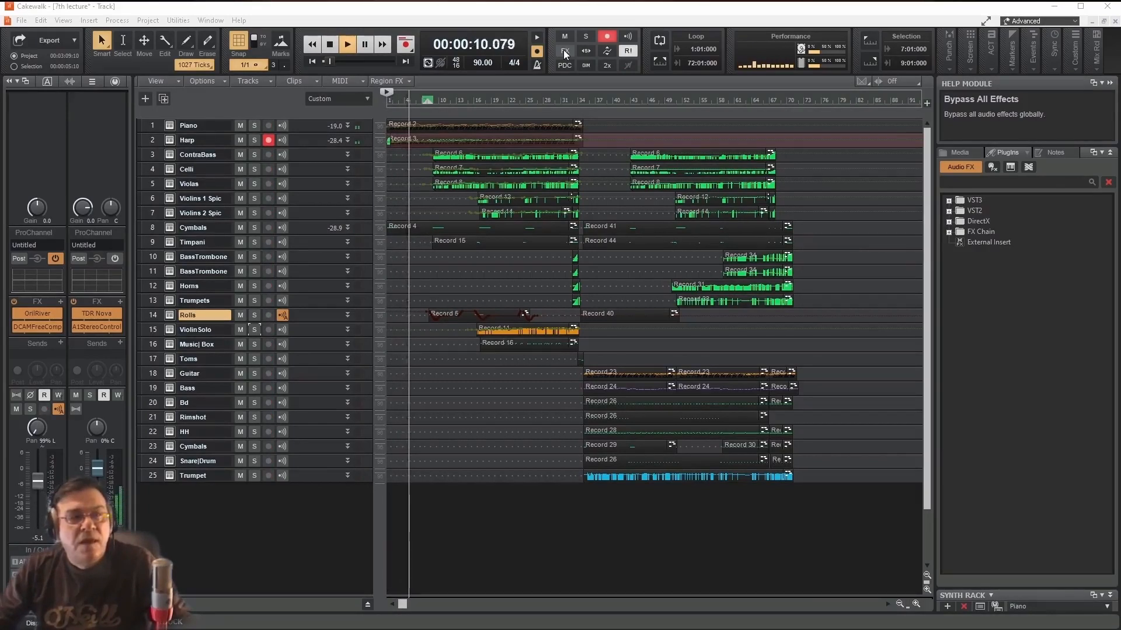
click(563, 50)
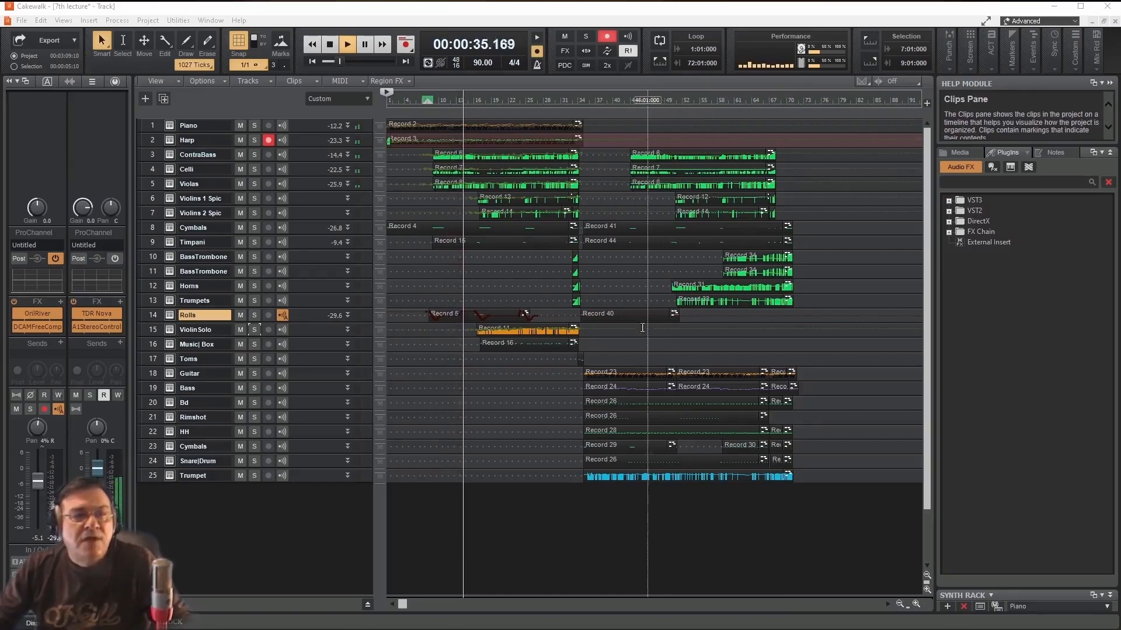
click(564, 52)
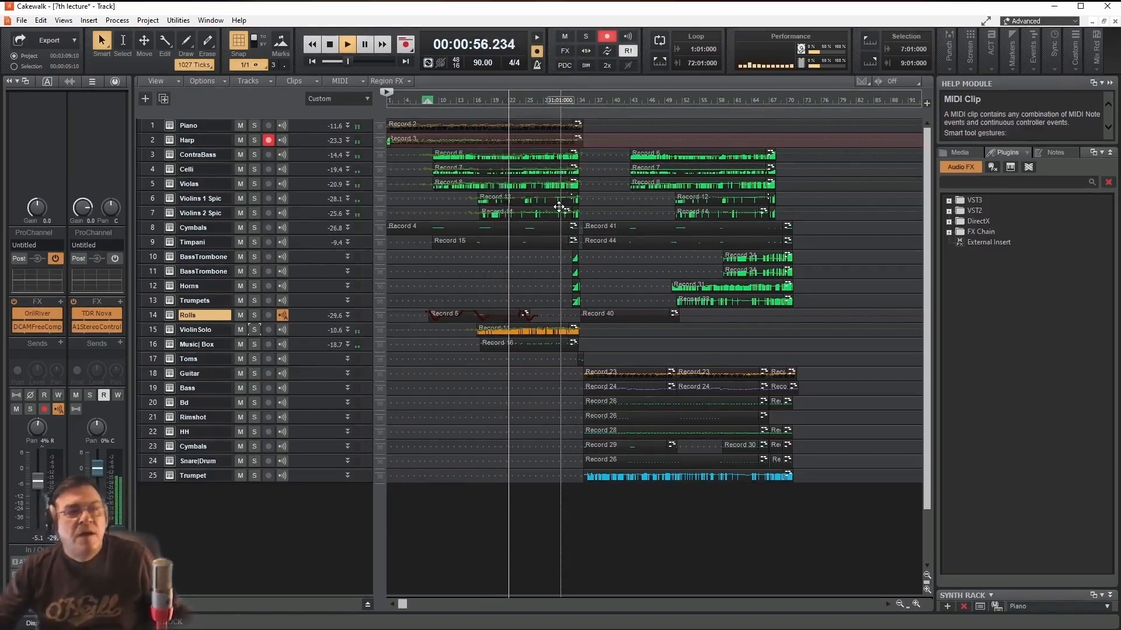
key(space)
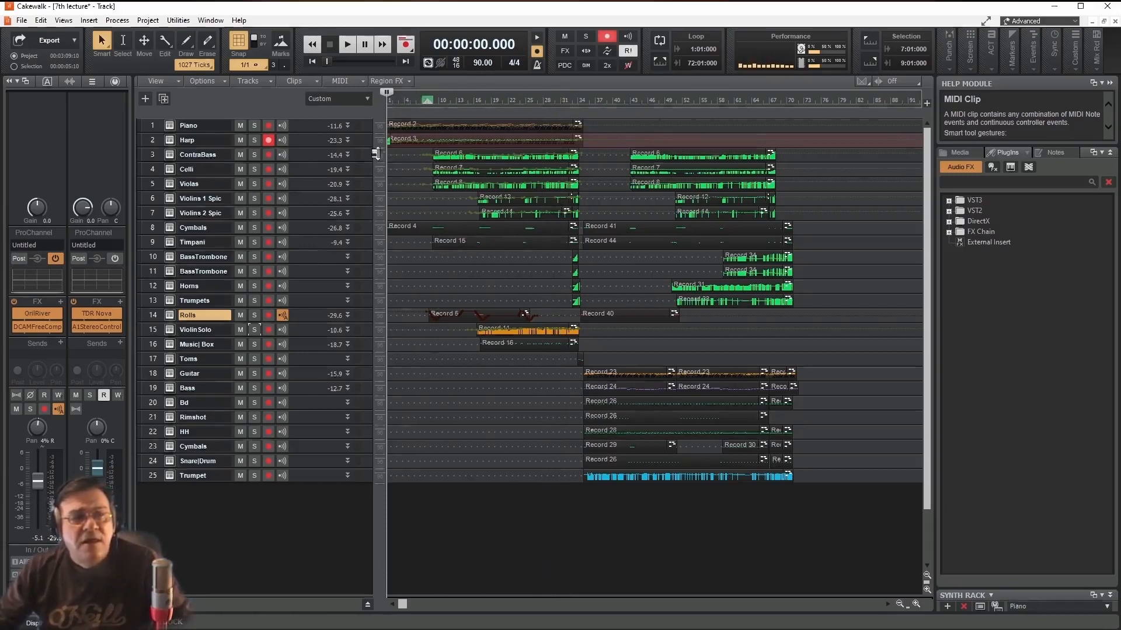
- Review the effect chains of the Piano, ViolinSolo and Trumpet tracks, and expand the Piano track strip
click(206, 129)
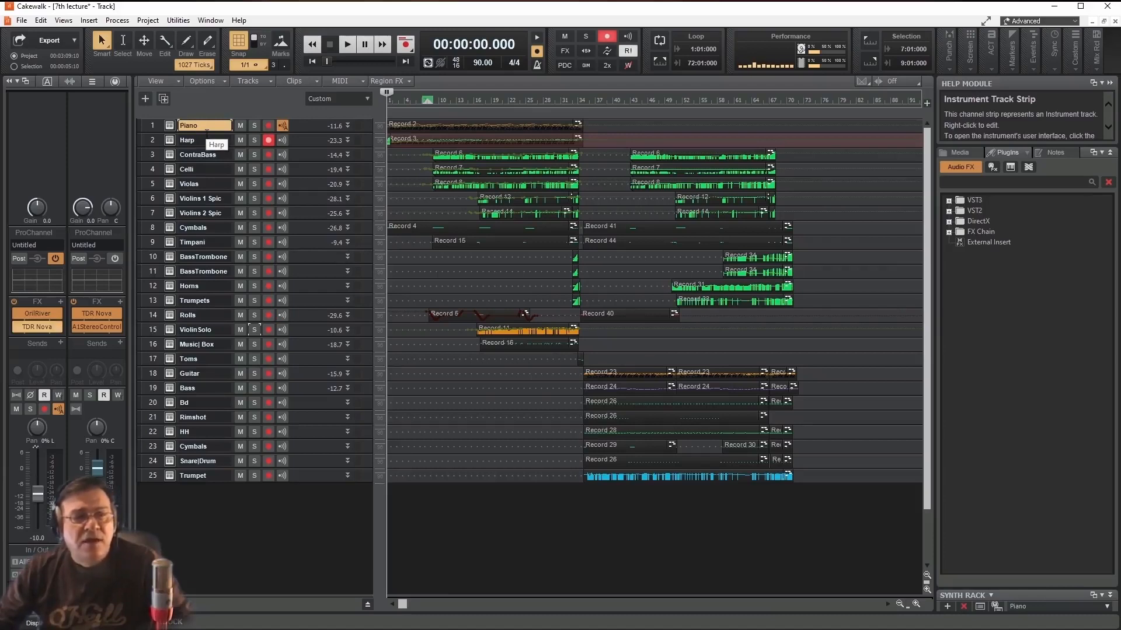
click(199, 329)
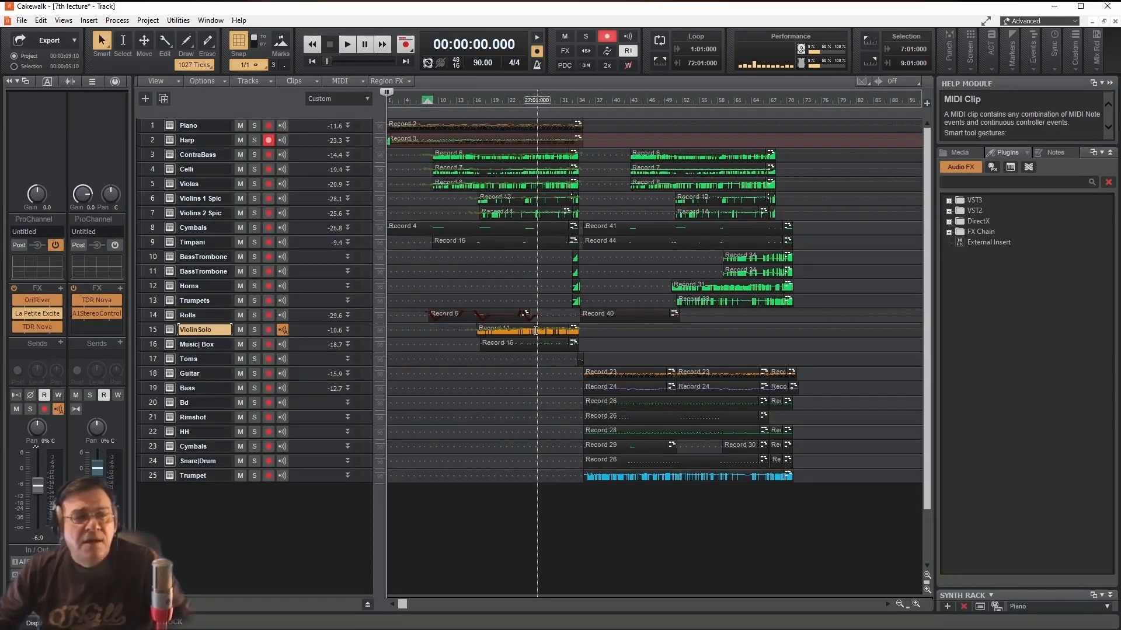
click(206, 475)
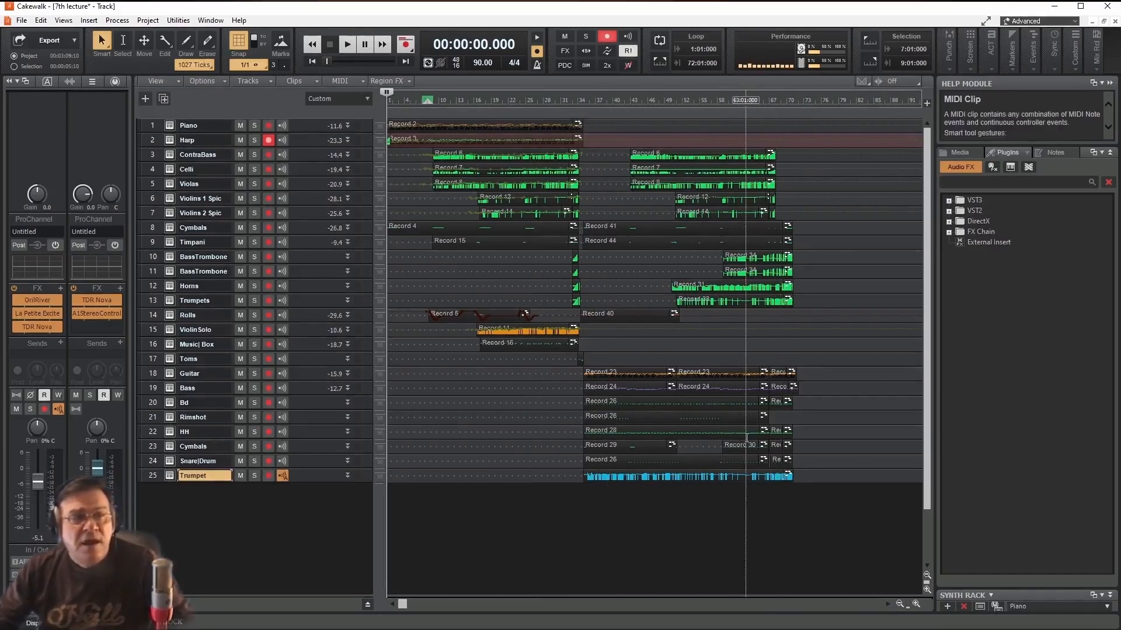
click(191, 125)
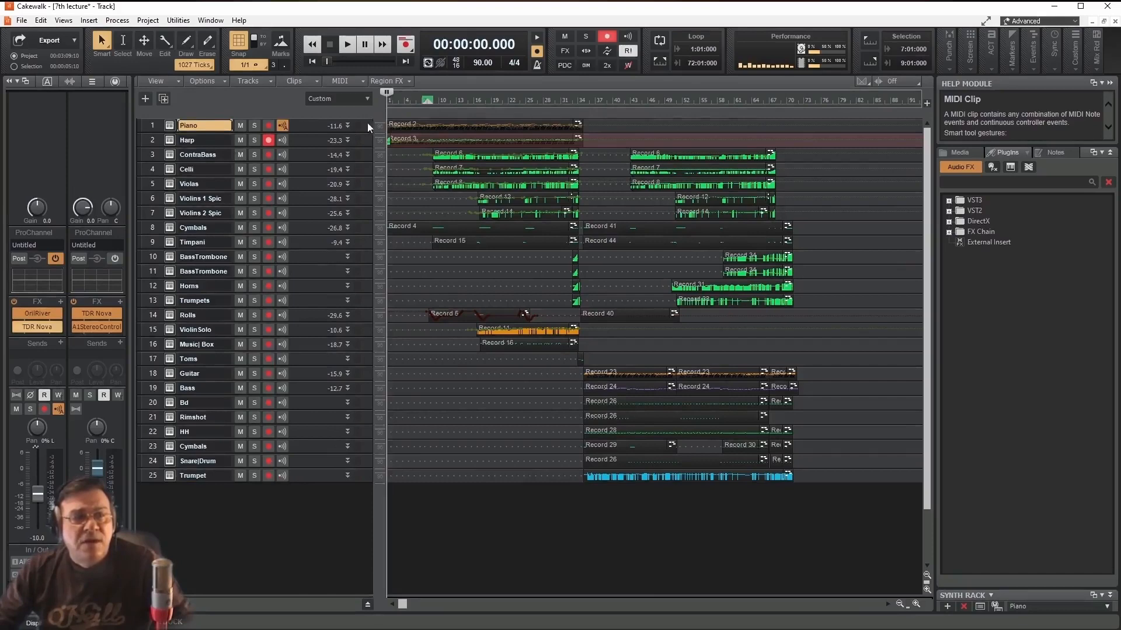
click(348, 124)
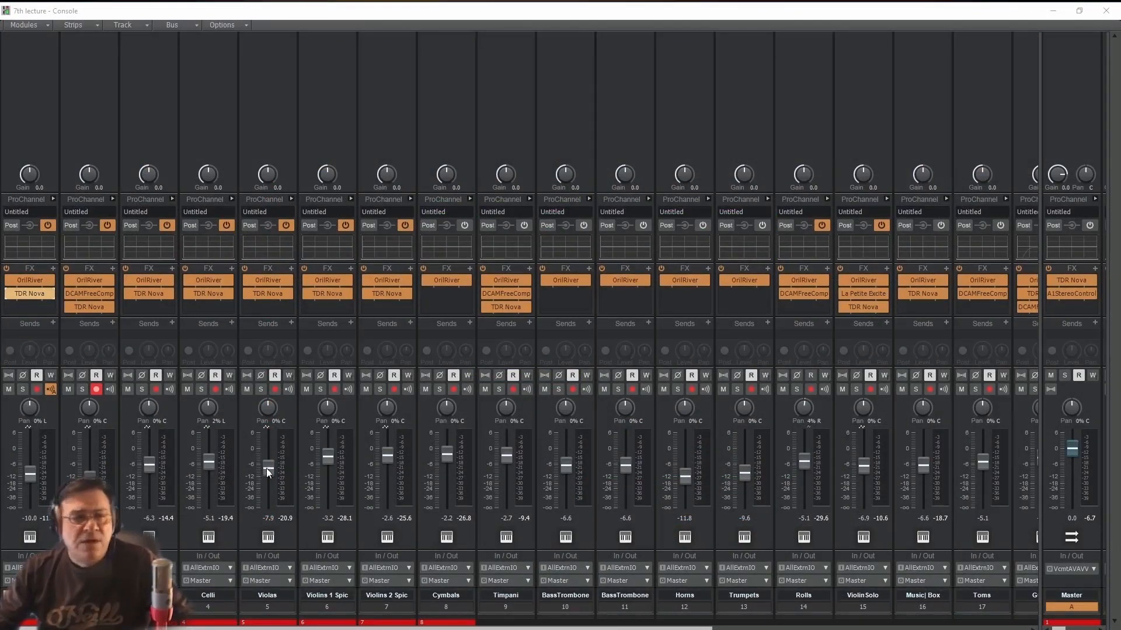
- Play the whole piece in the Console view to examine the automated fader movements on the mixer strips
mouse_move(268, 473)
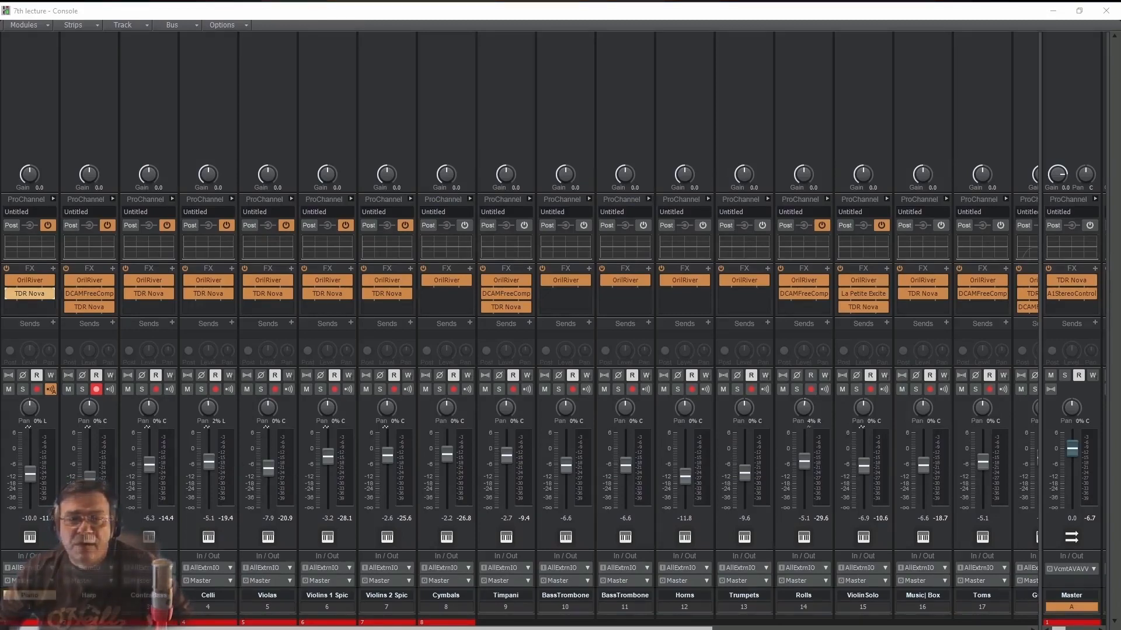
key(space)
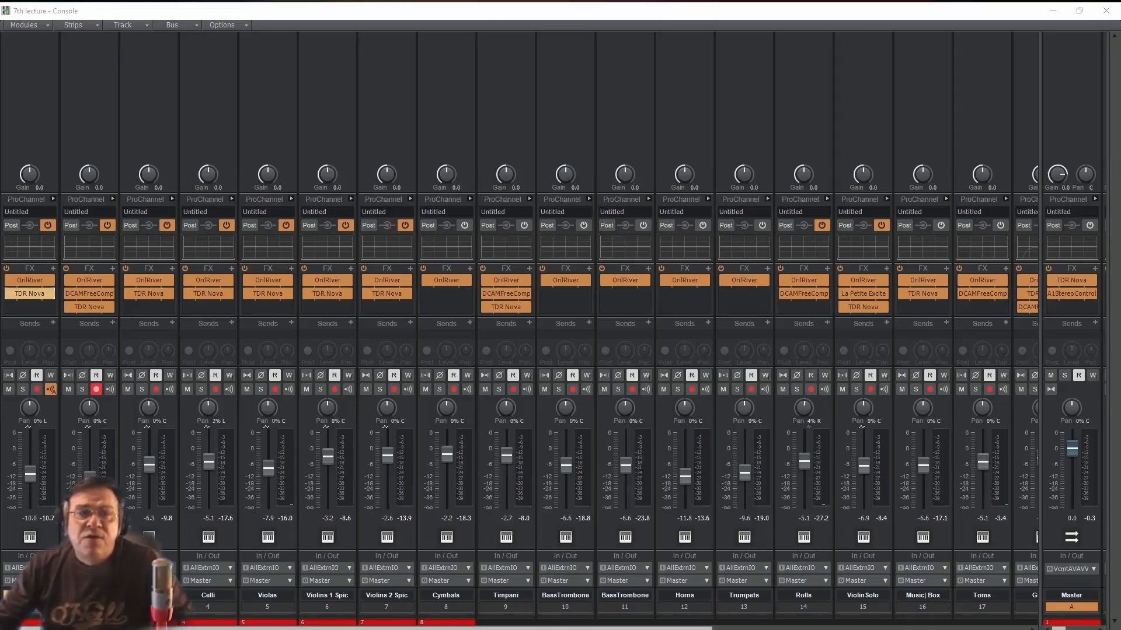
- Select the Rolls track and place the playback position at 00:00:16:000, shortly before its first clip
click(811, 375)
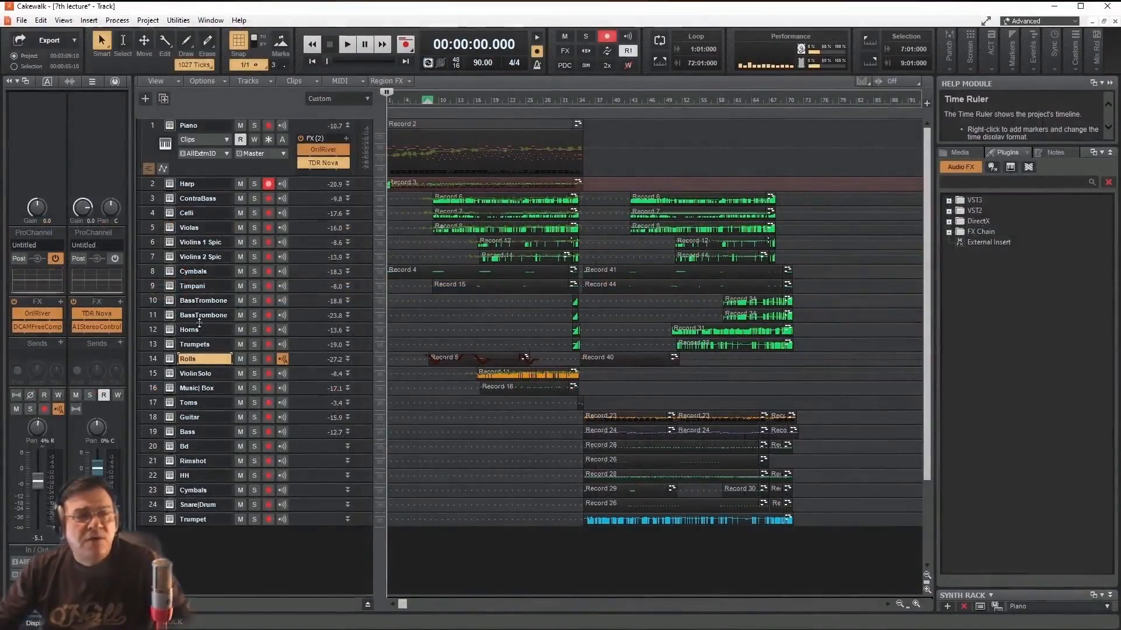
click(201, 359)
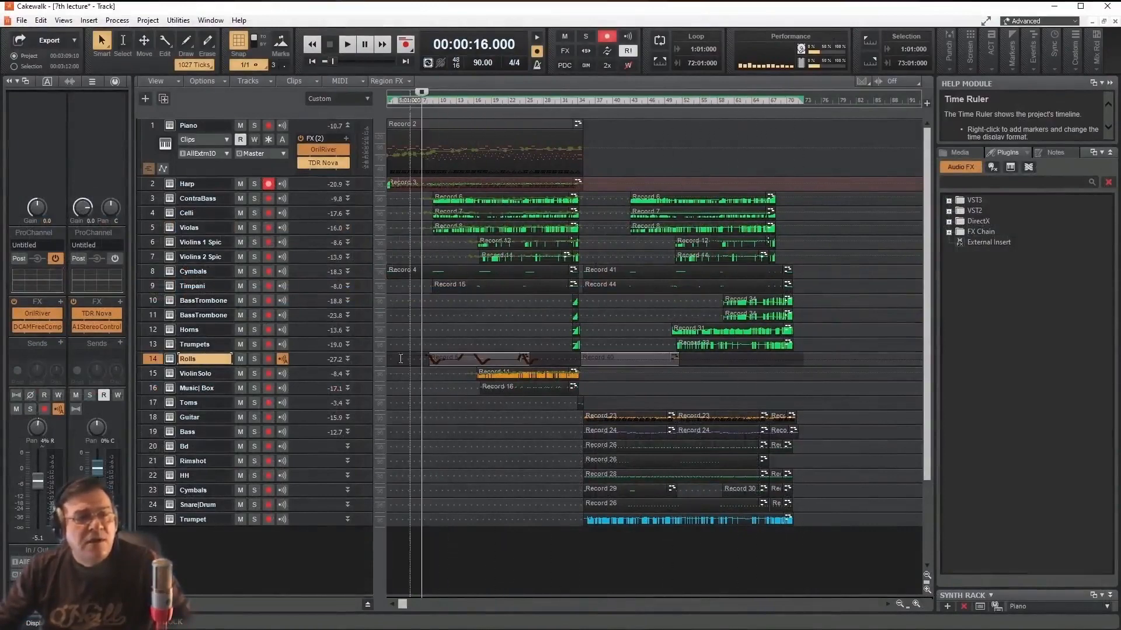
double_click(196, 359)
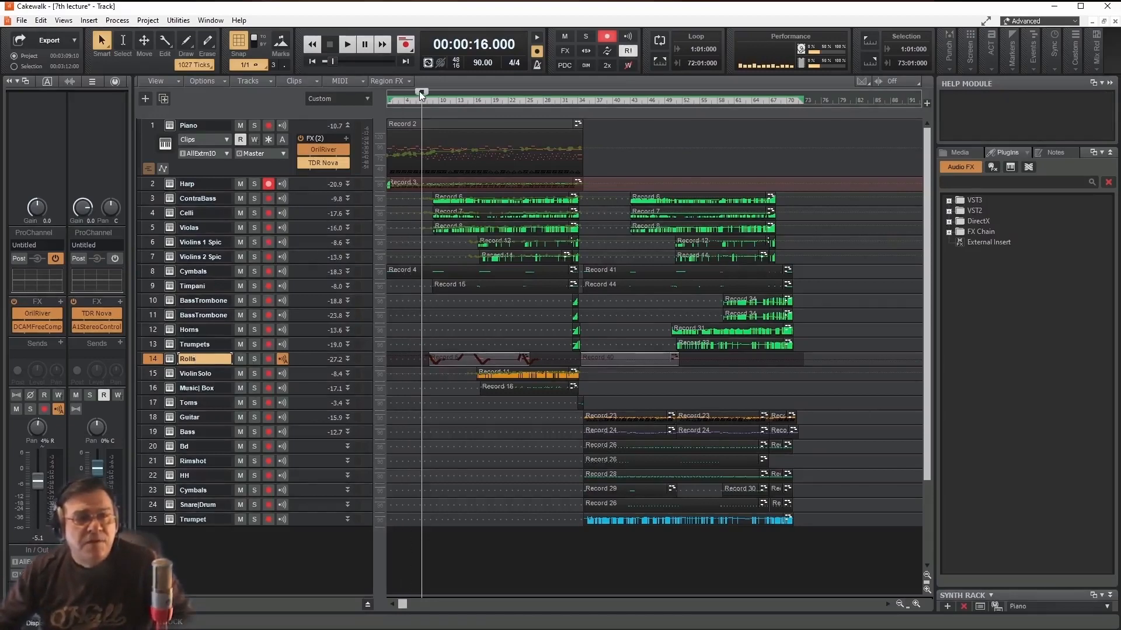
drag(419, 91, 416, 93)
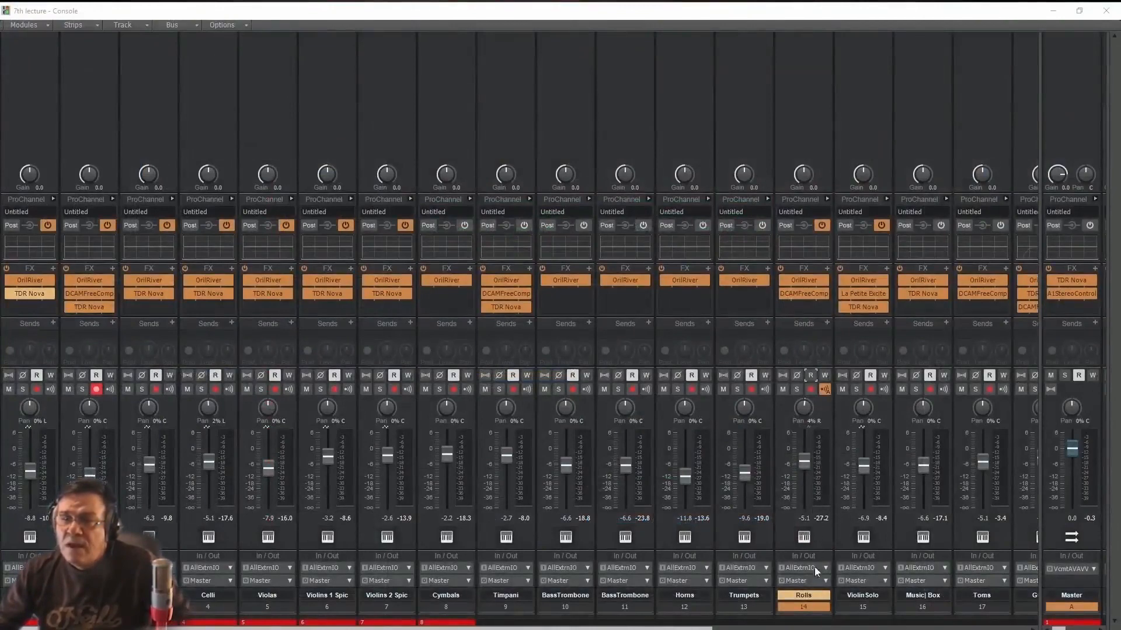
- Record pan automation on the Rolls track during playback, starting at 100% left and ending at 100% right
click(824, 375)
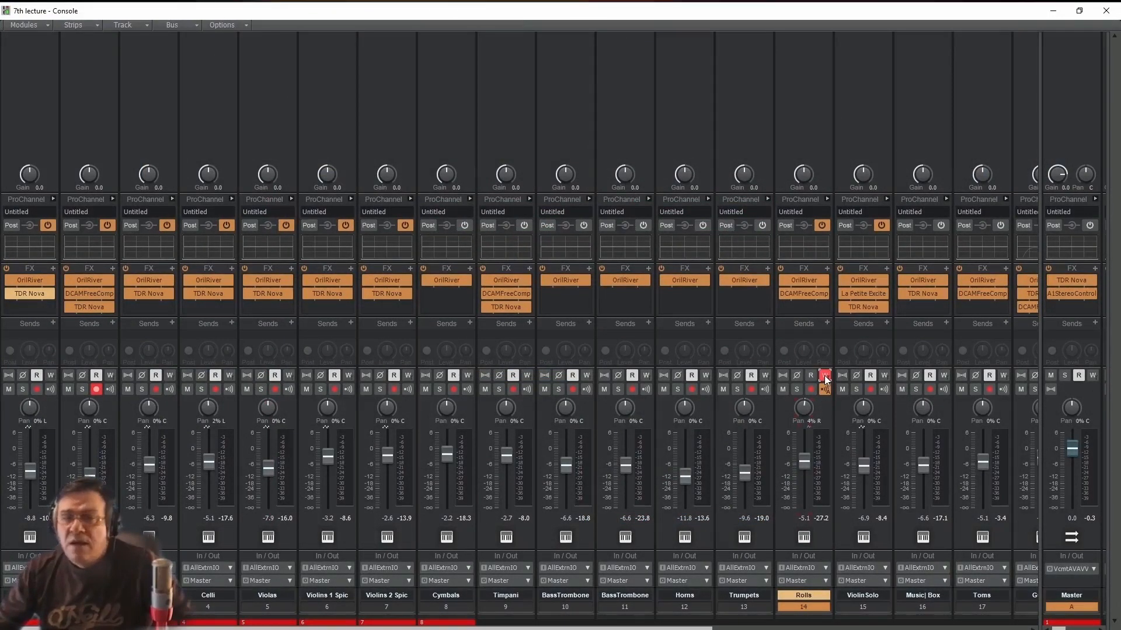
mouse_move(805, 407)
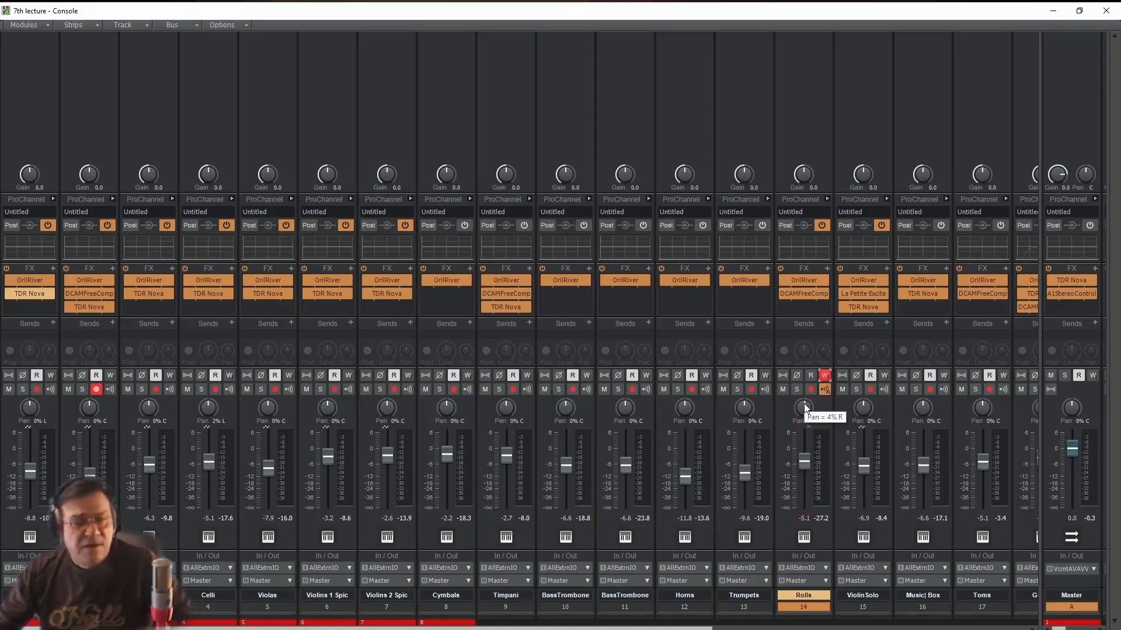
drag(805, 407, 803, 444)
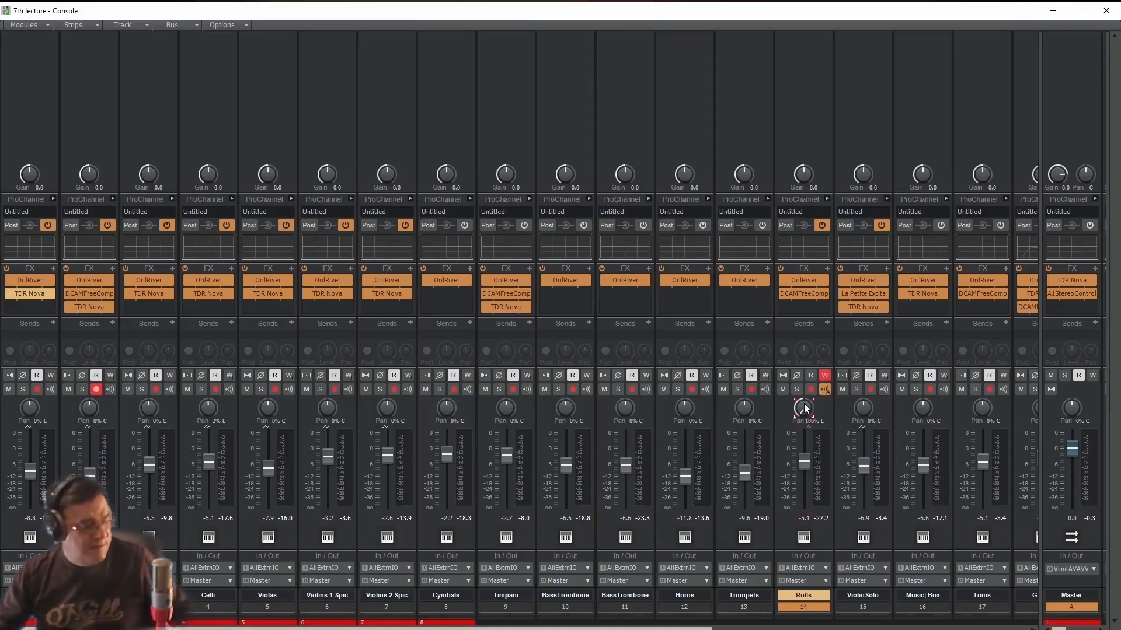
key(space)
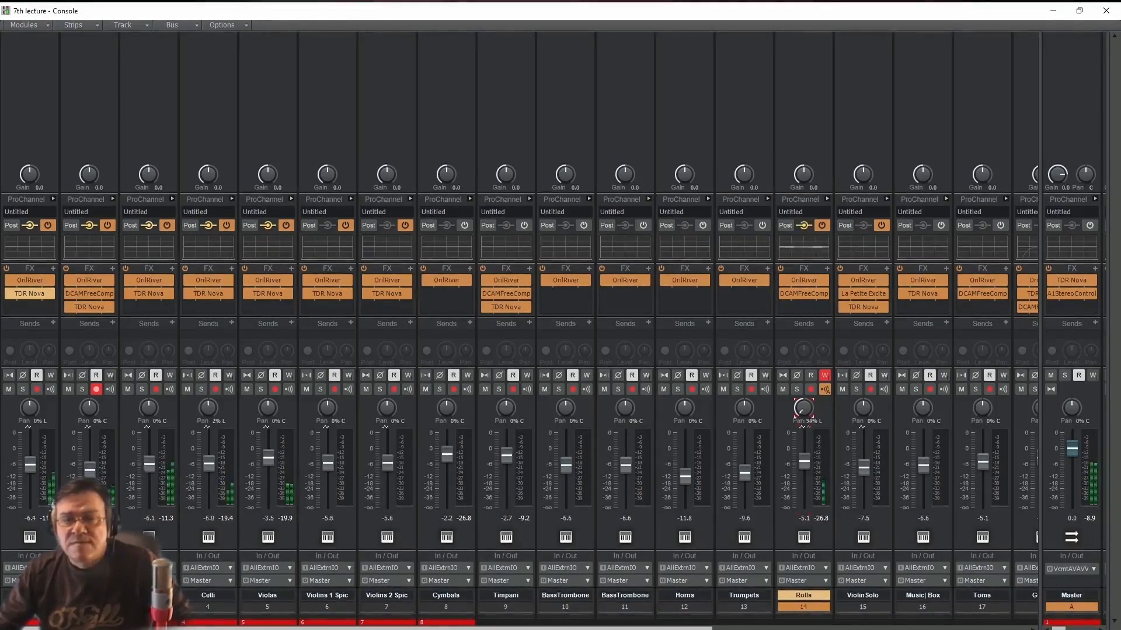
mouse_move(804, 408)
mouse_down()
mouse_move(804, 351)
mouse_move(804, 408)
mouse_up()
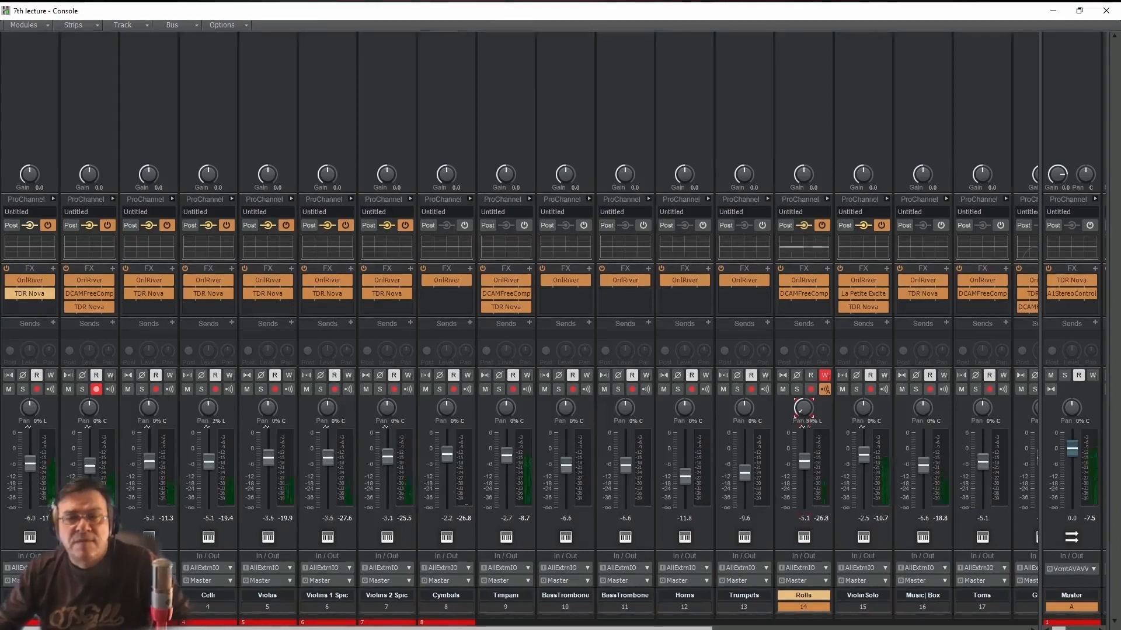
drag(804, 408, 803, 354)
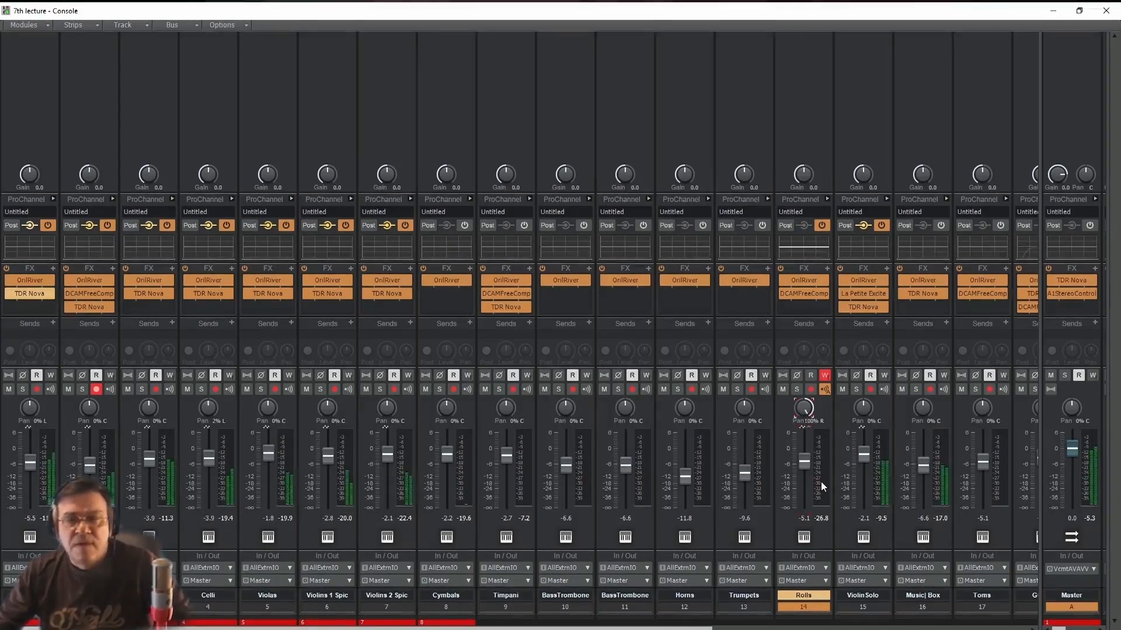
- Switch the Rolls track from writing to reading automation and play back the recorded pan movement
click(825, 375)
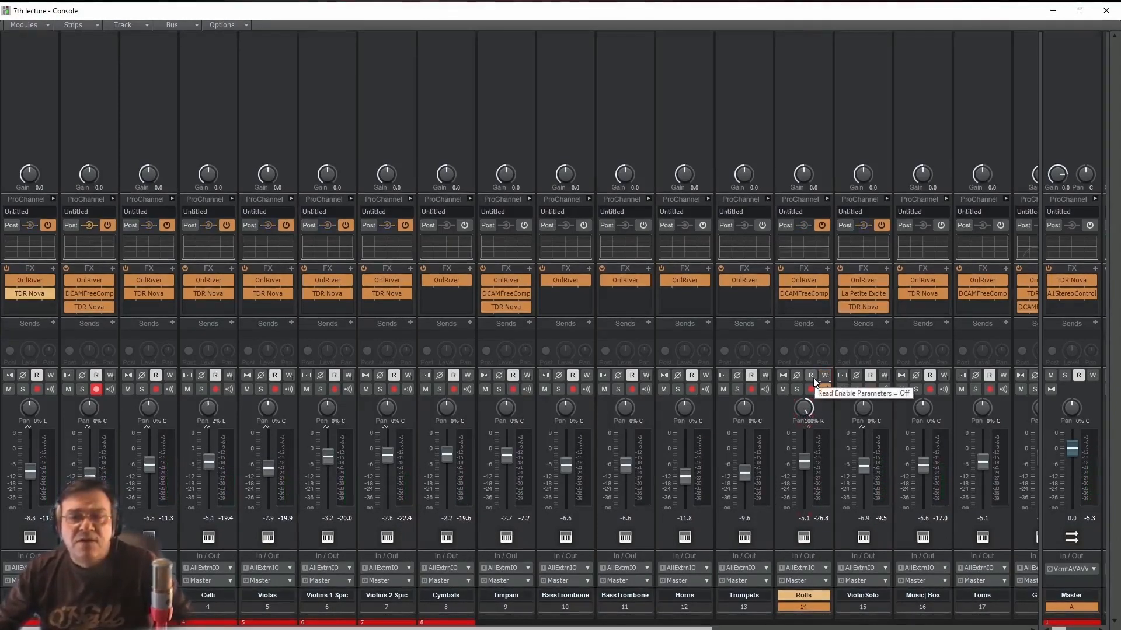
click(811, 377)
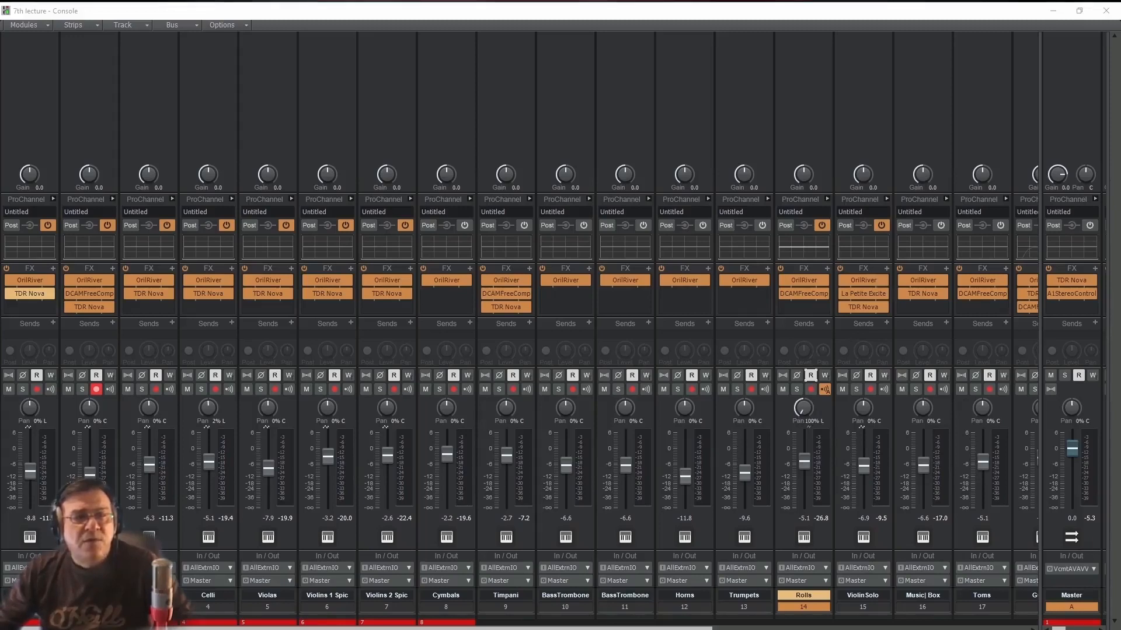
key(space)
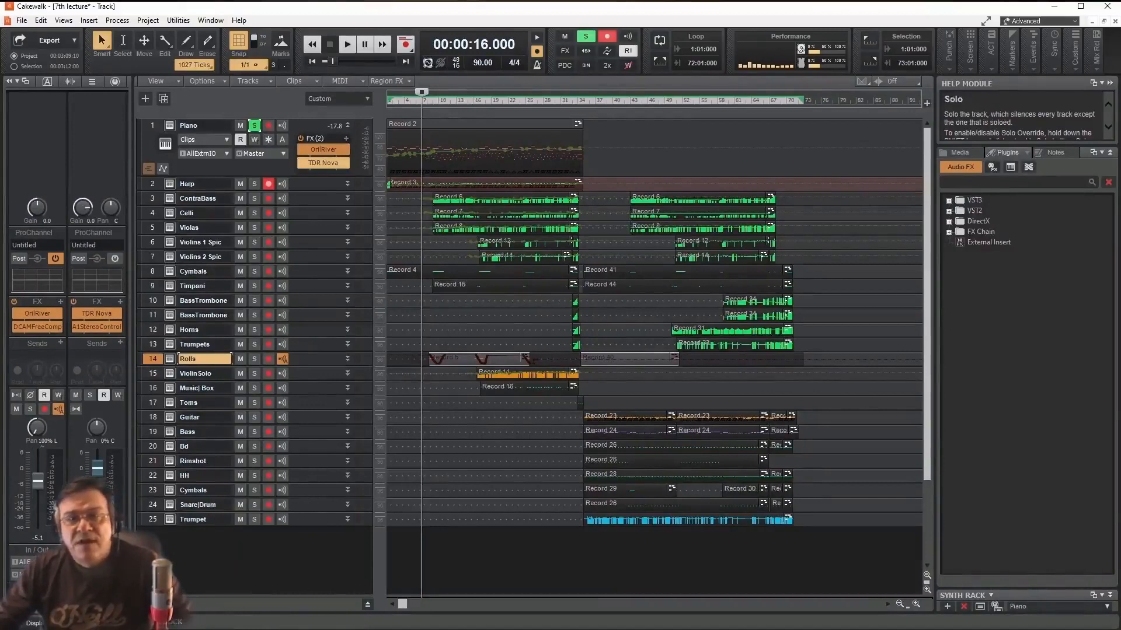
- Open the OrilRiver reverb on the Piano track, examine its settings and close it
double_click(323, 150)
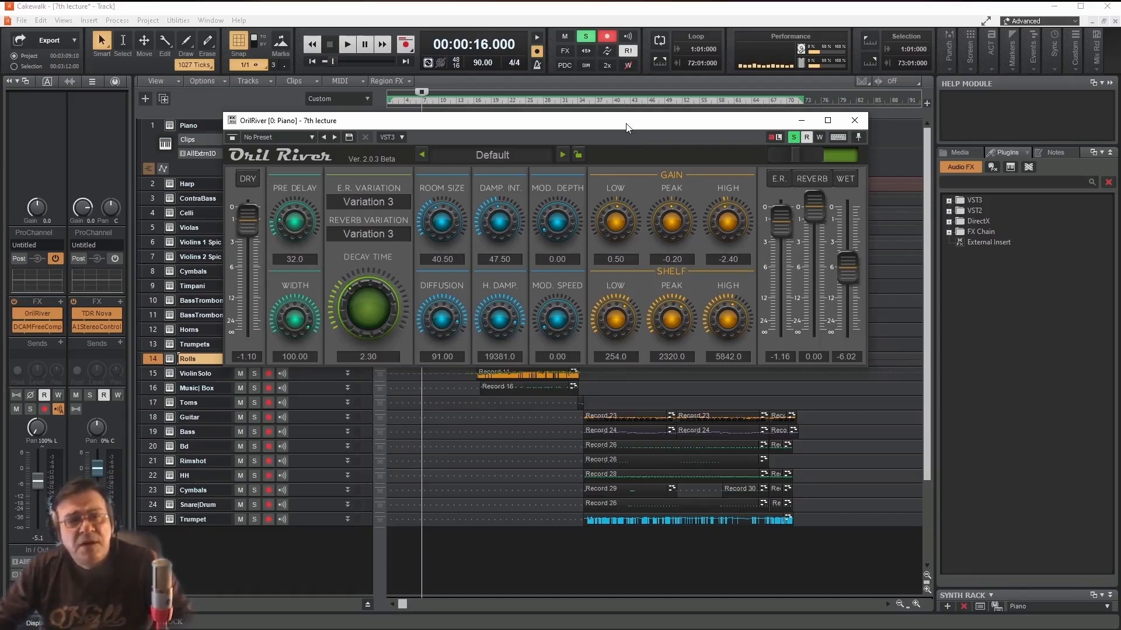
drag(626, 127, 622, 170)
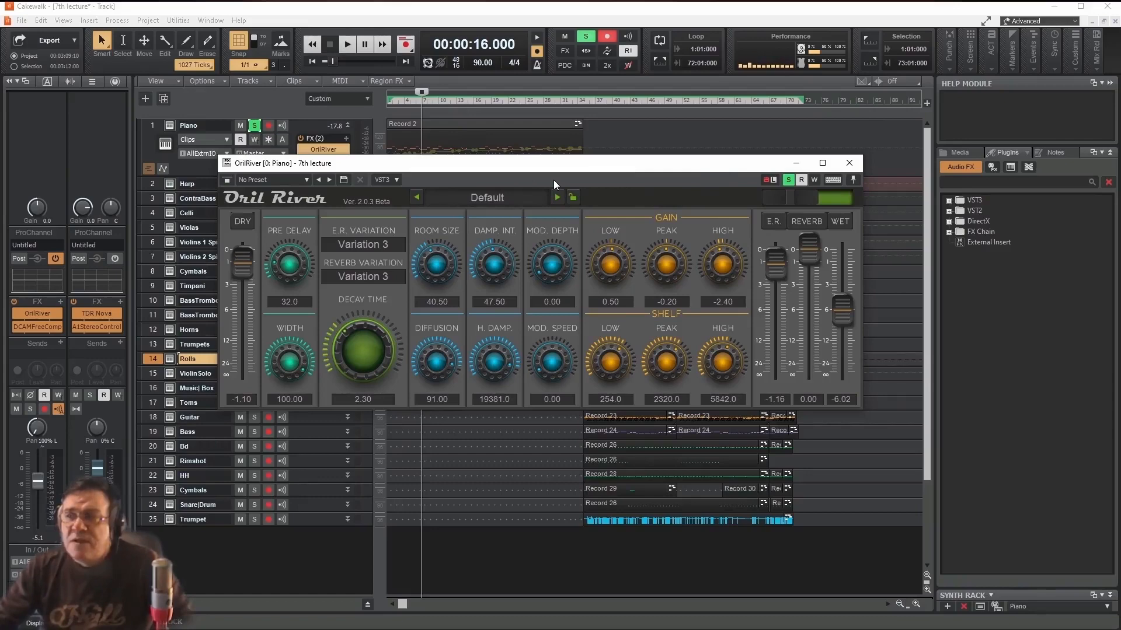
click(849, 163)
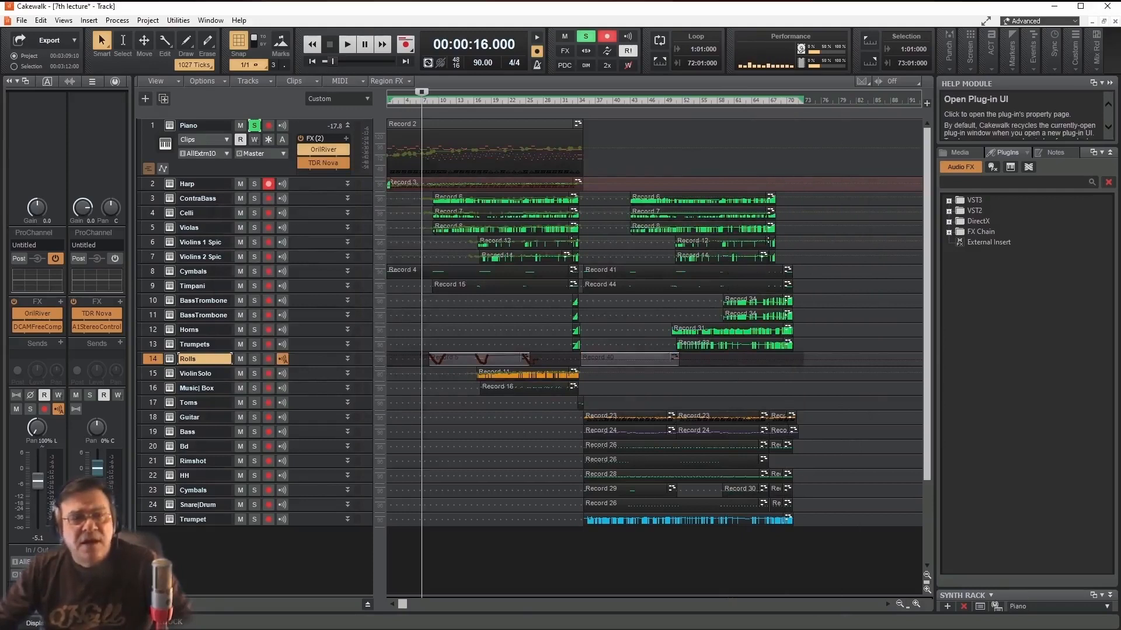
- Open the Piano's TDR Nova equalizer, turn off band solo, and compare playback with the effect bypassed and active
double_click(323, 163)
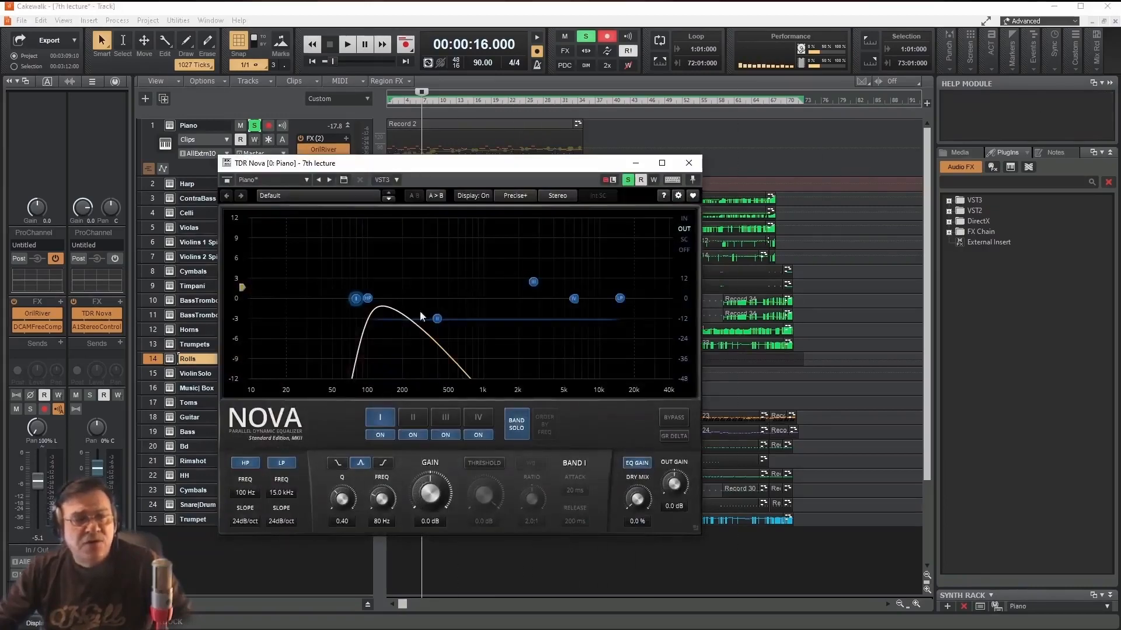
click(512, 419)
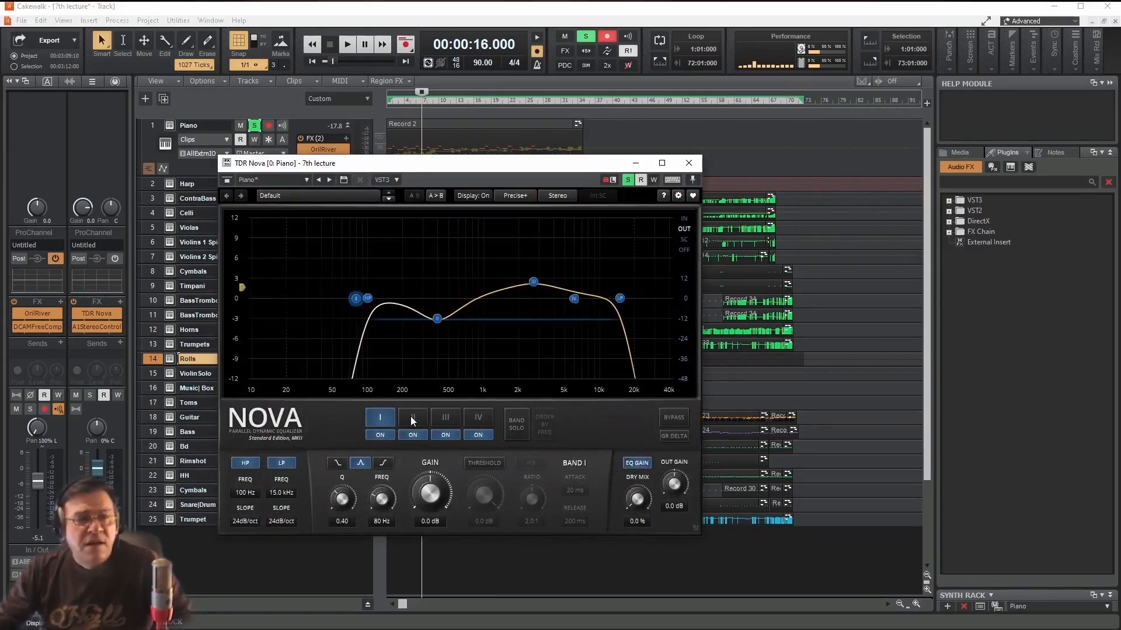
key(space)
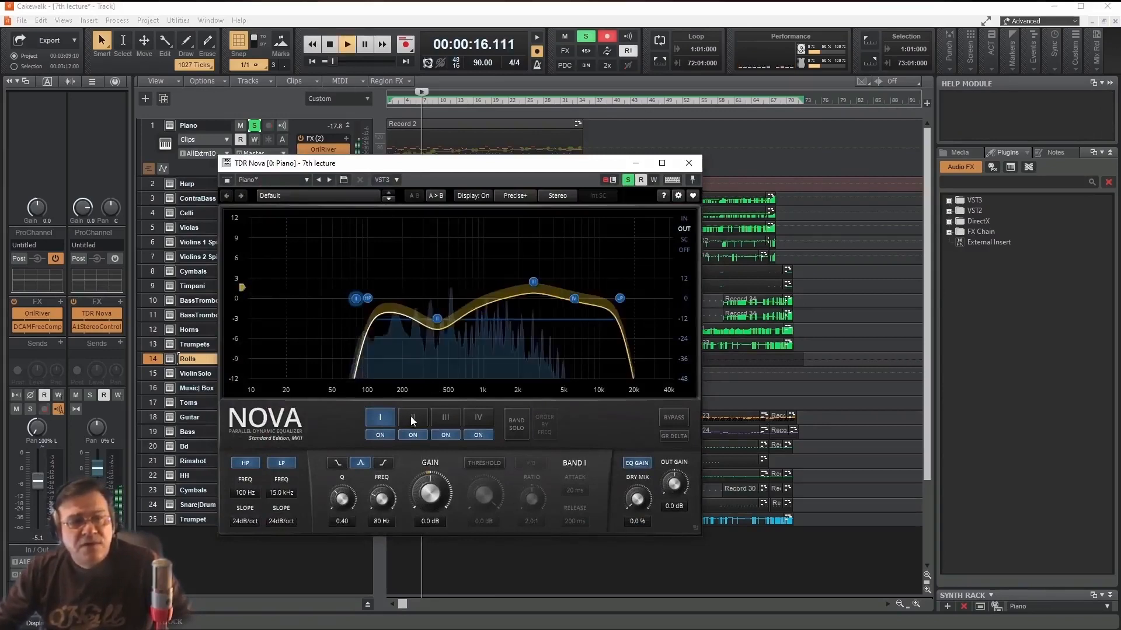
click(226, 180)
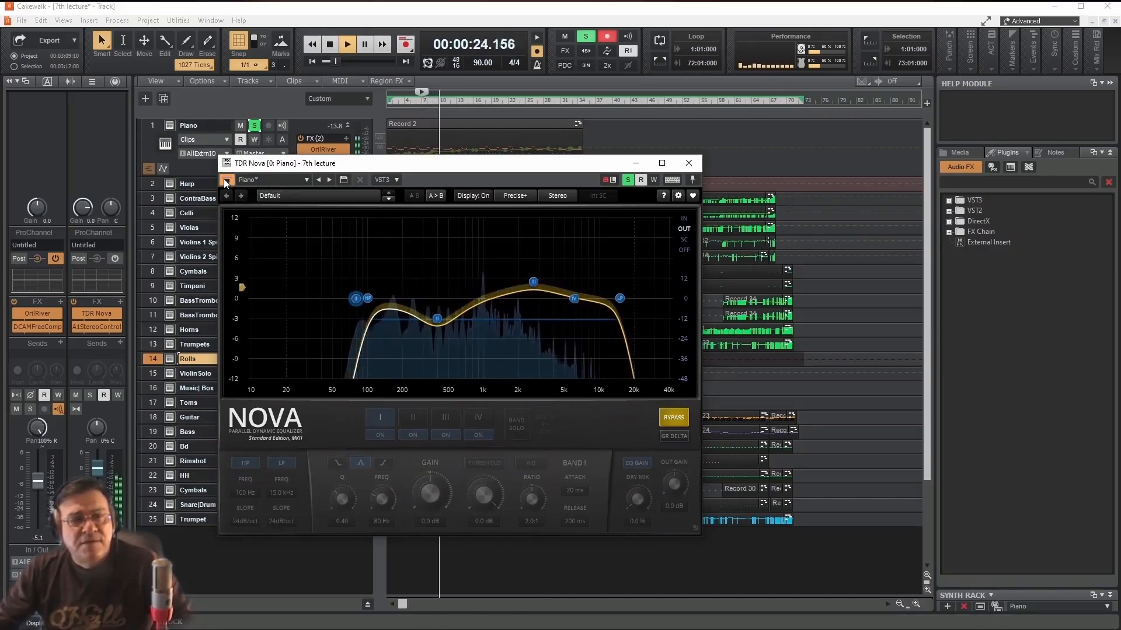
click(226, 181)
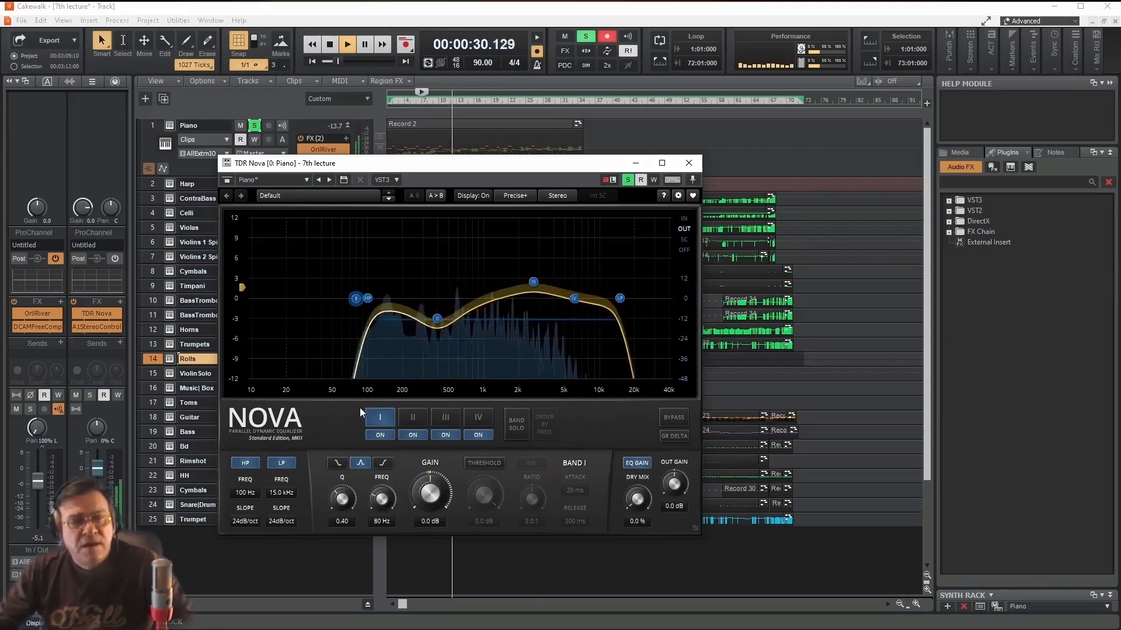
- Solo TDR Nova bands I to IV one after another during playback, then turn band solo off and stop
click(515, 427)
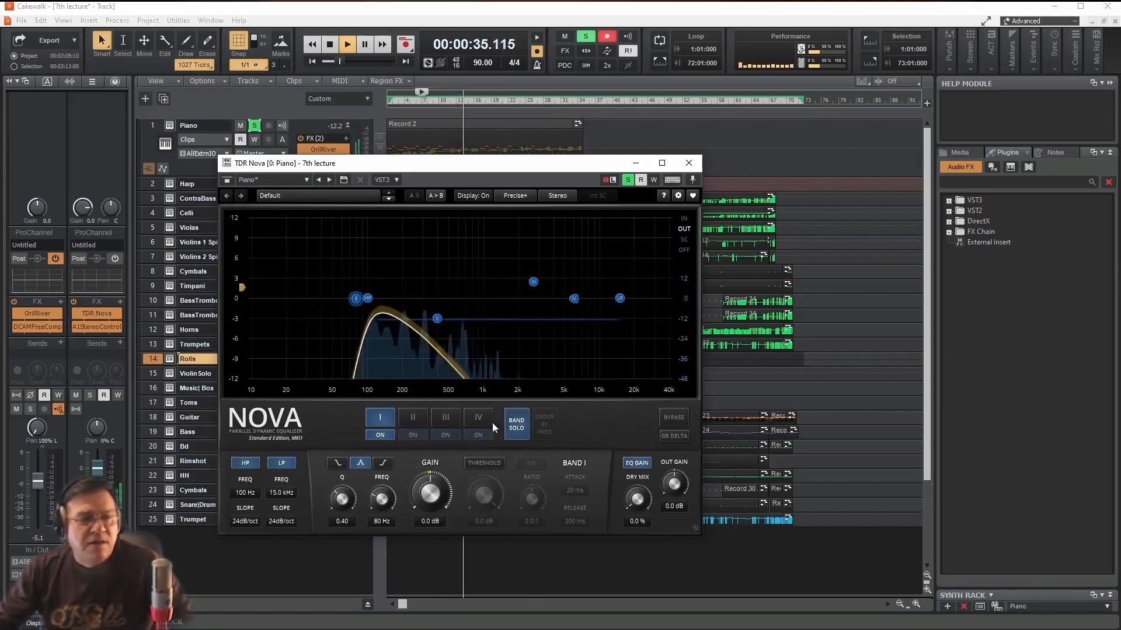
click(412, 418)
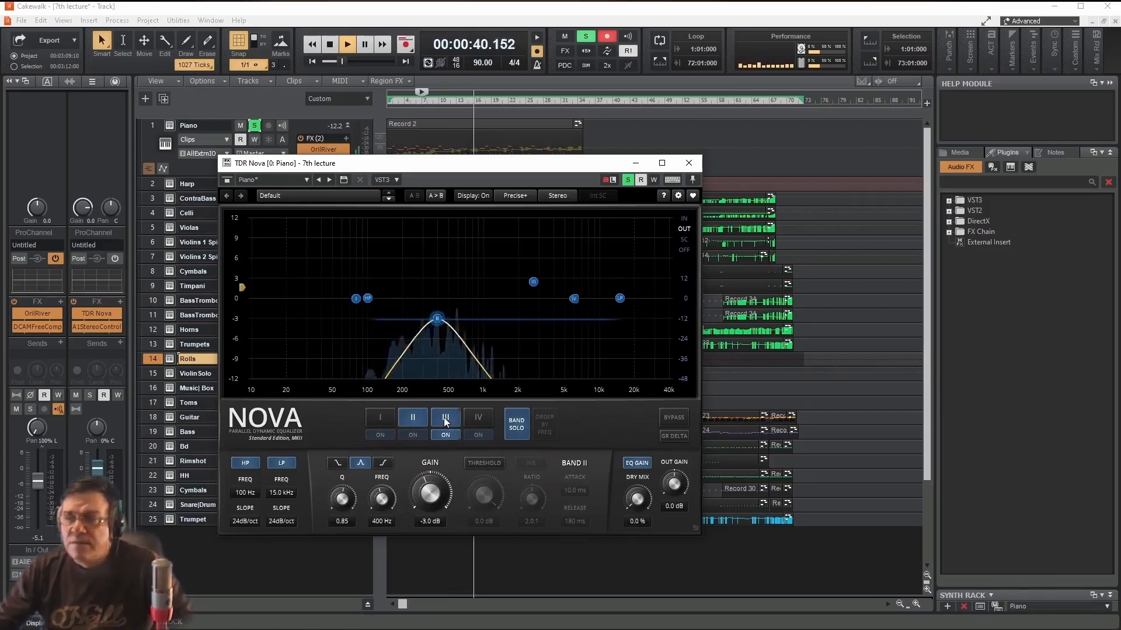
click(444, 418)
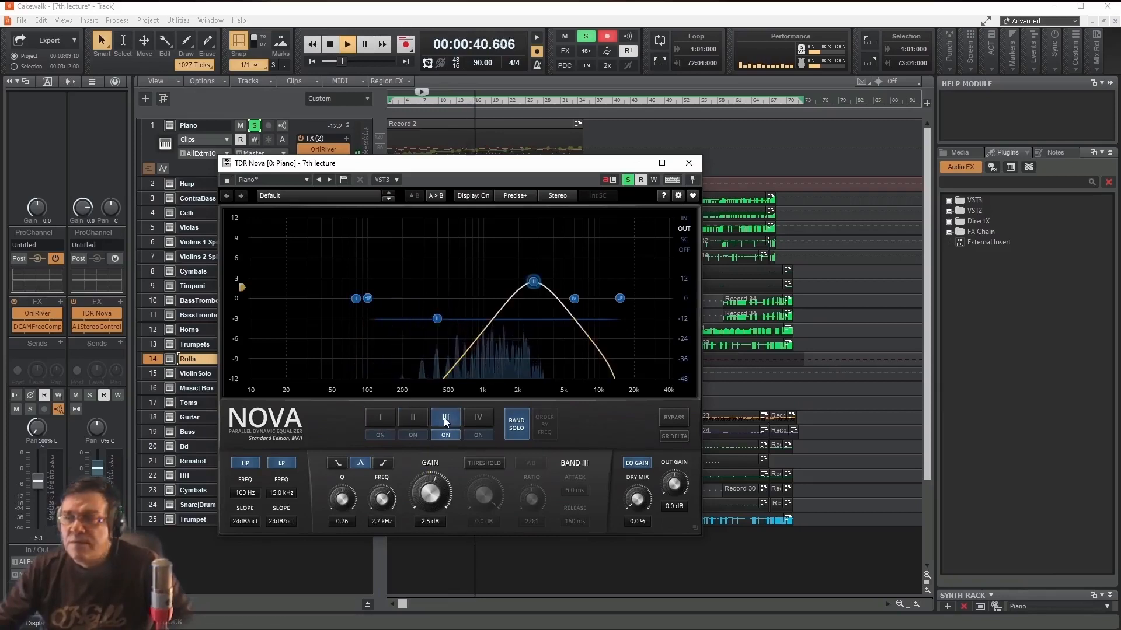
click(479, 417)
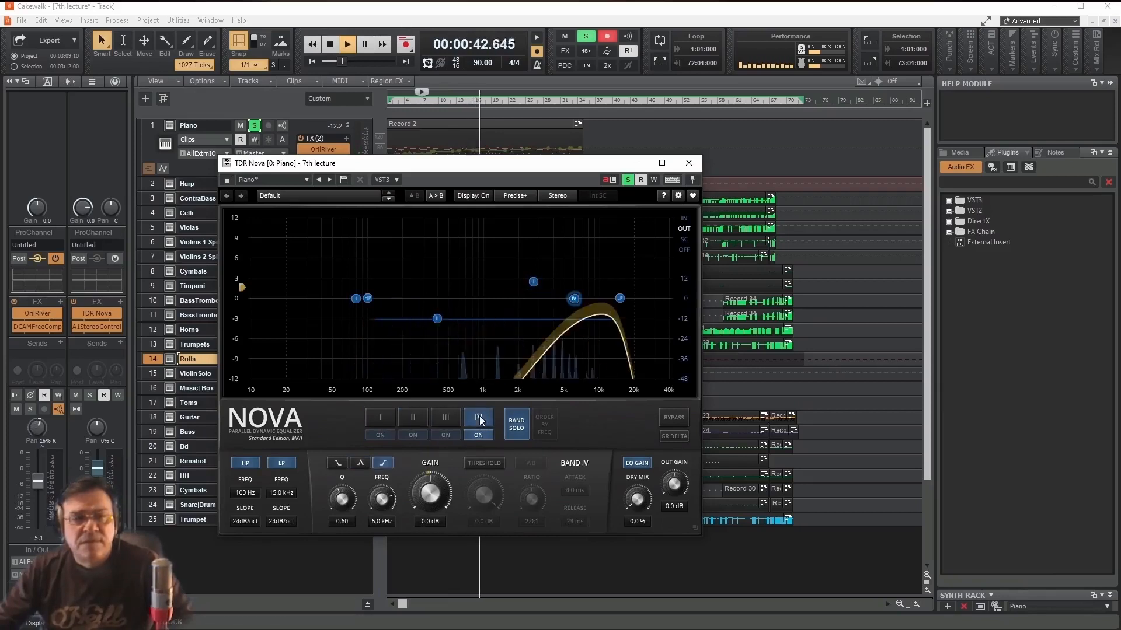
click(514, 425)
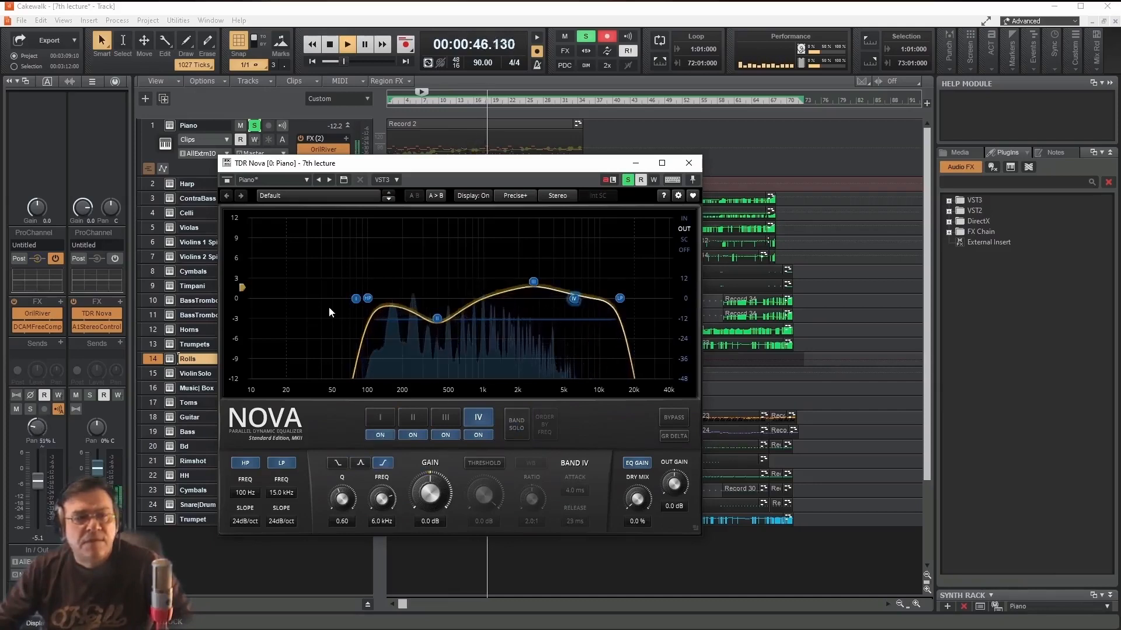
key(space)
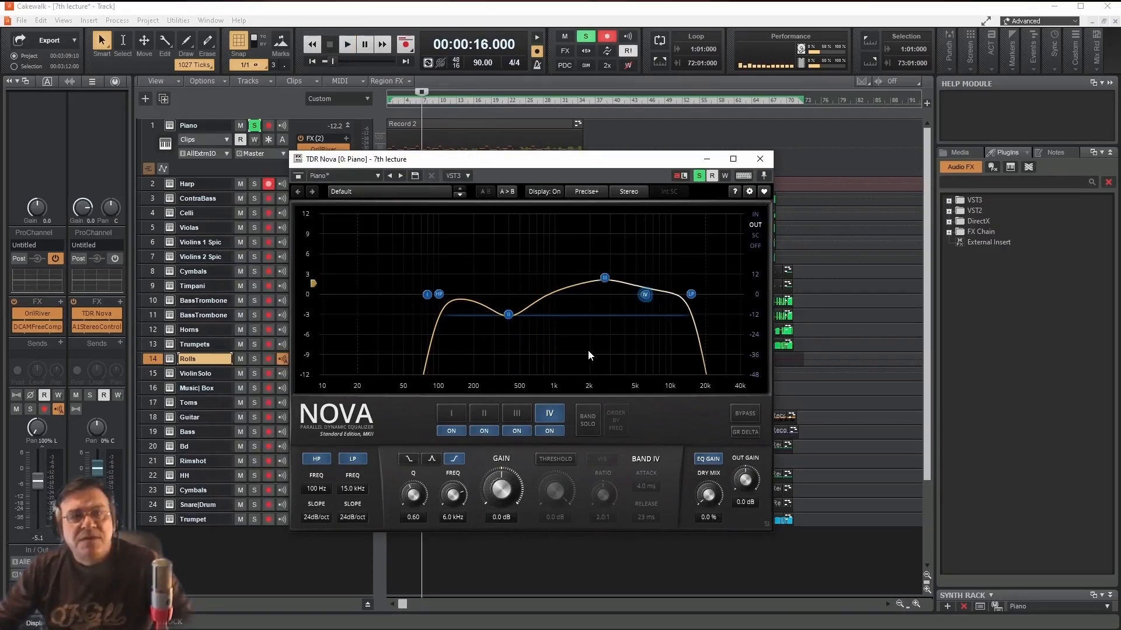
- Load the Piano preset in the Piano track's TDR Nova equalizer and close the plug-in
click(378, 177)
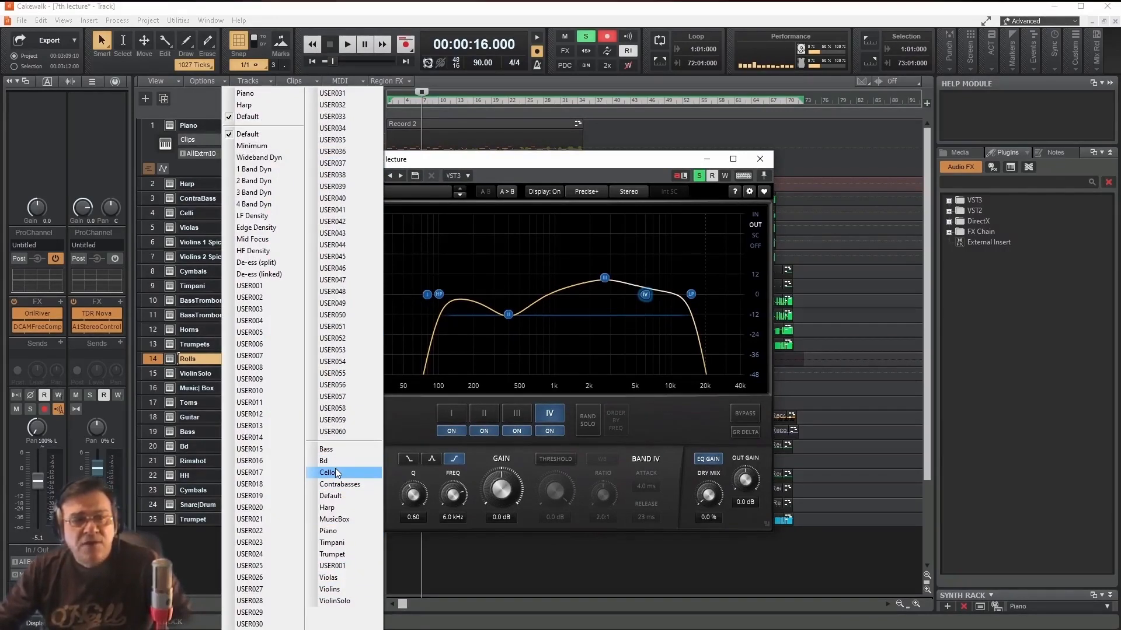
click(330, 534)
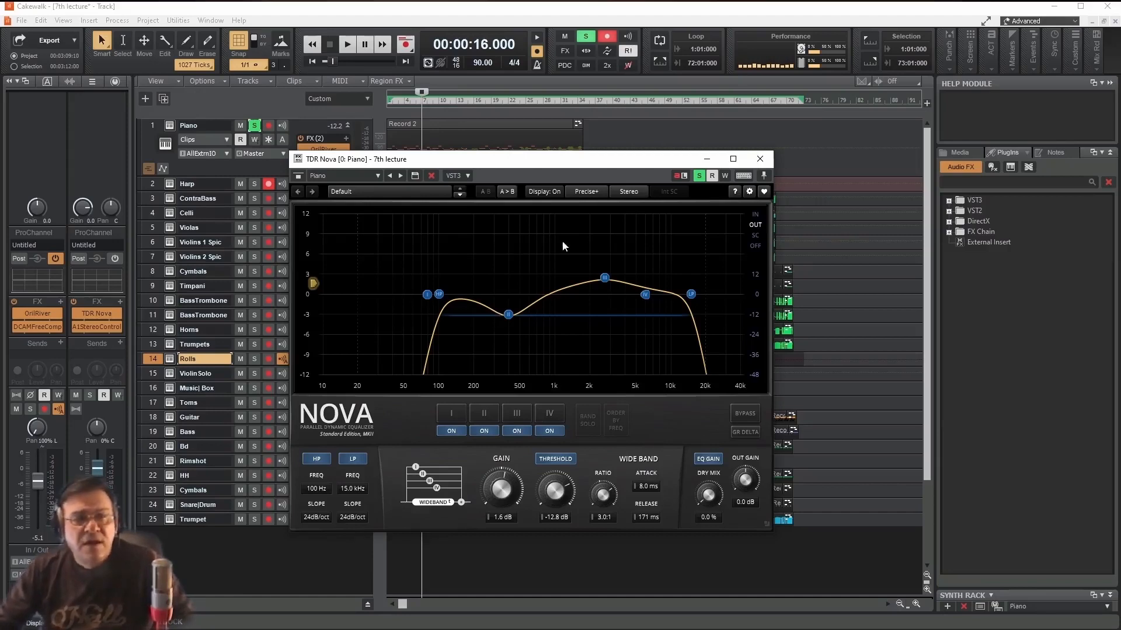
click(760, 159)
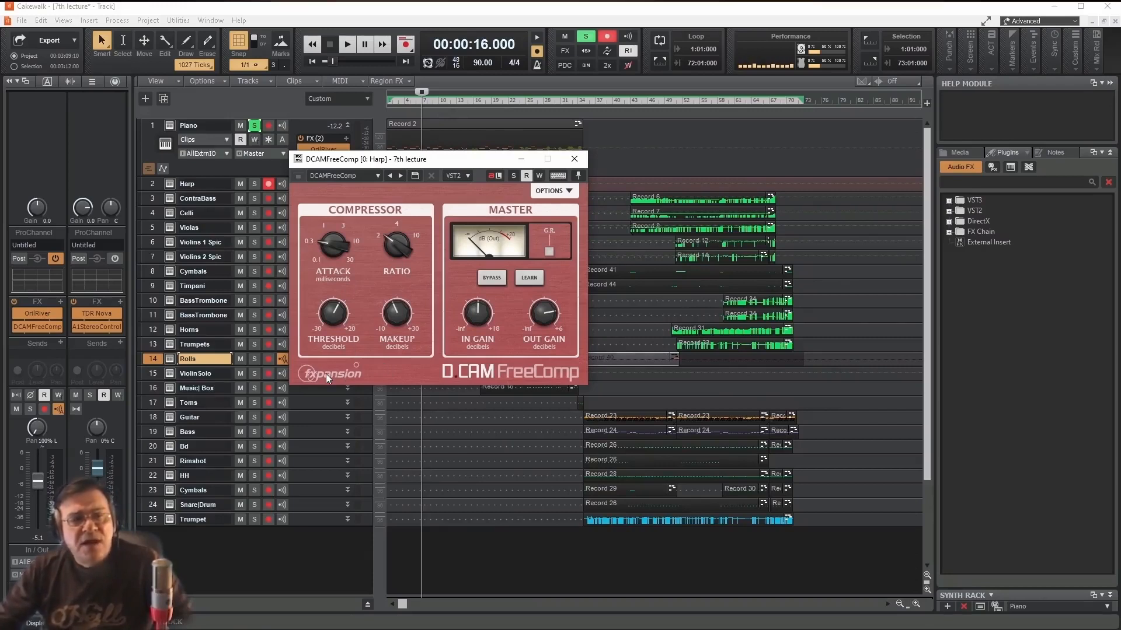
- Examine the DCAMFreeComp compressor controls on the Harp track, including the makeup gain, and close the plug-in
drag(459, 163, 484, 163)
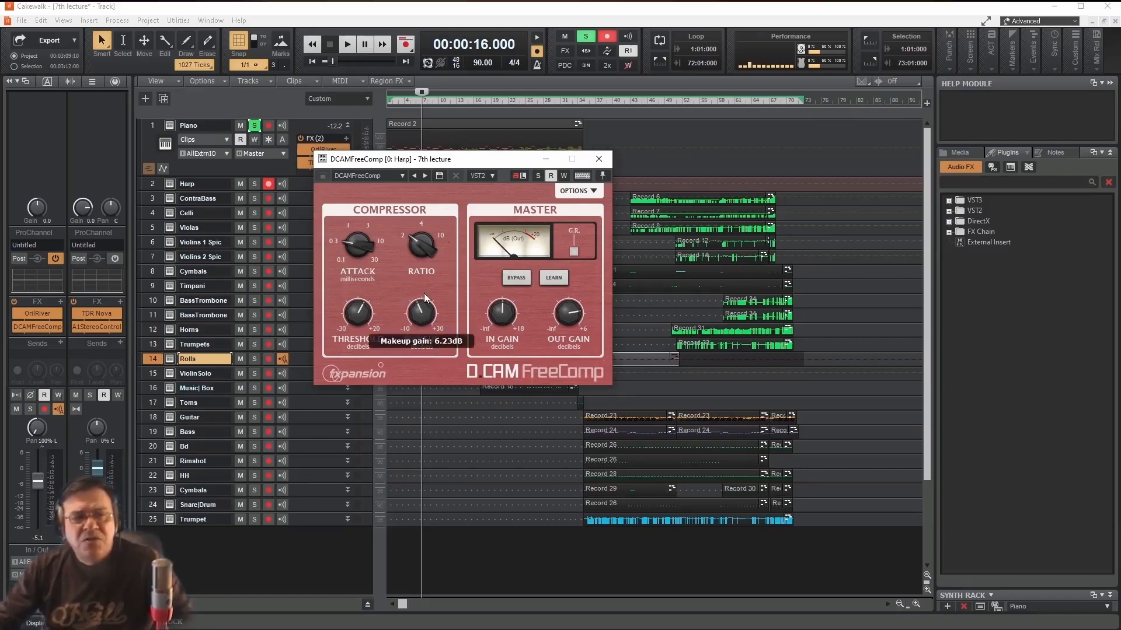
mouse_move(426, 305)
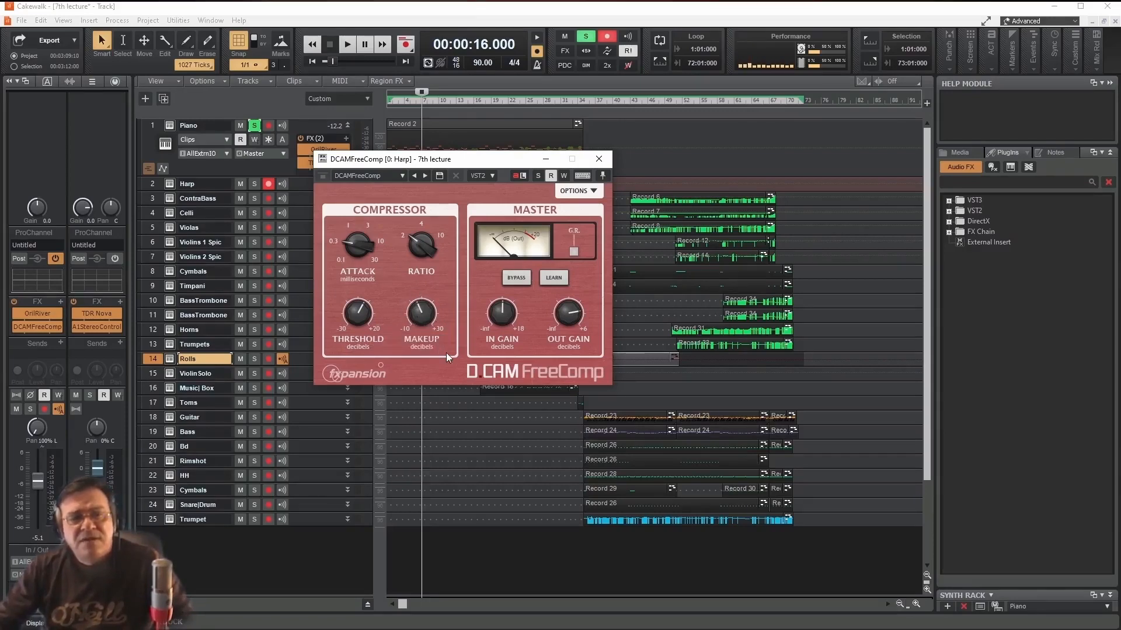
click(599, 160)
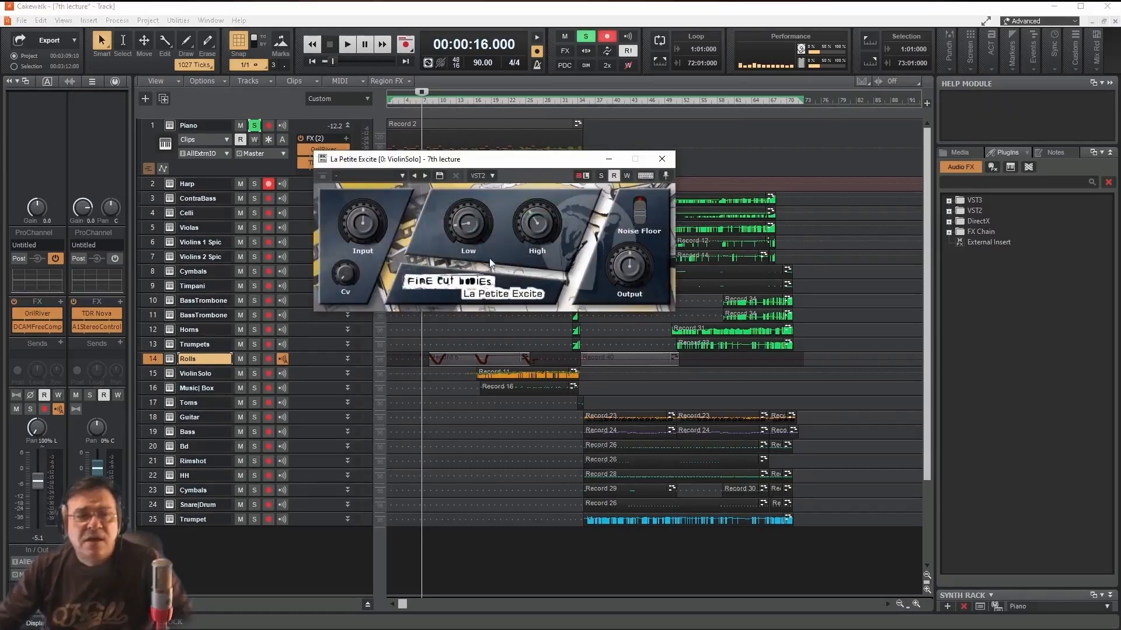
- Move the La Petite Excite window clear of the track list, then select and solo the ViolinSolo track
drag(507, 166, 388, 205)
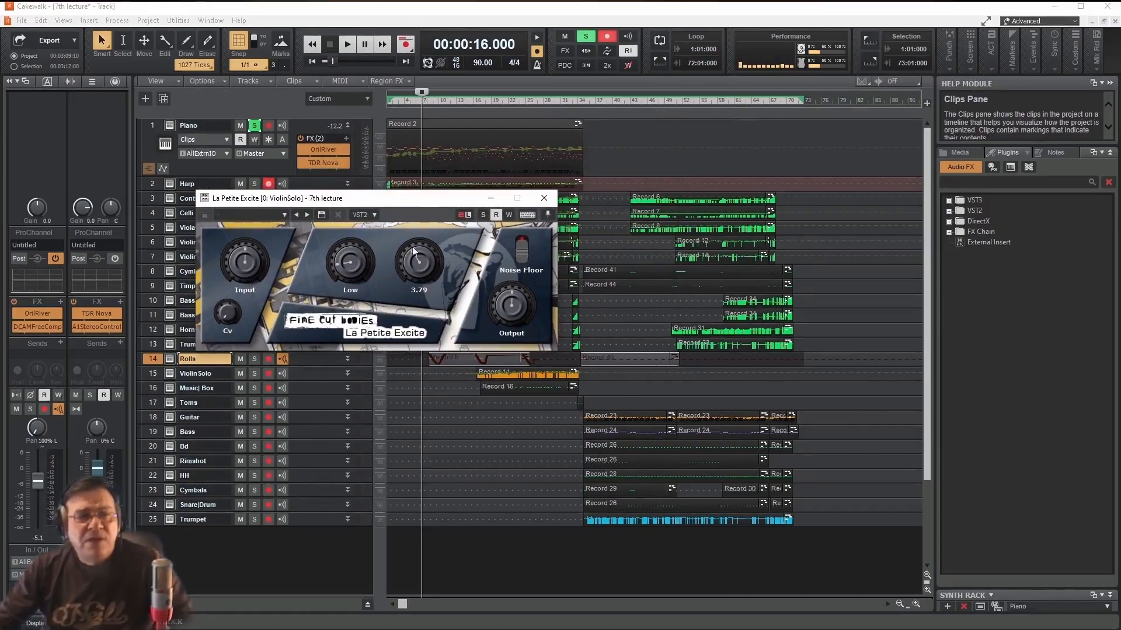
drag(401, 202, 306, 162)
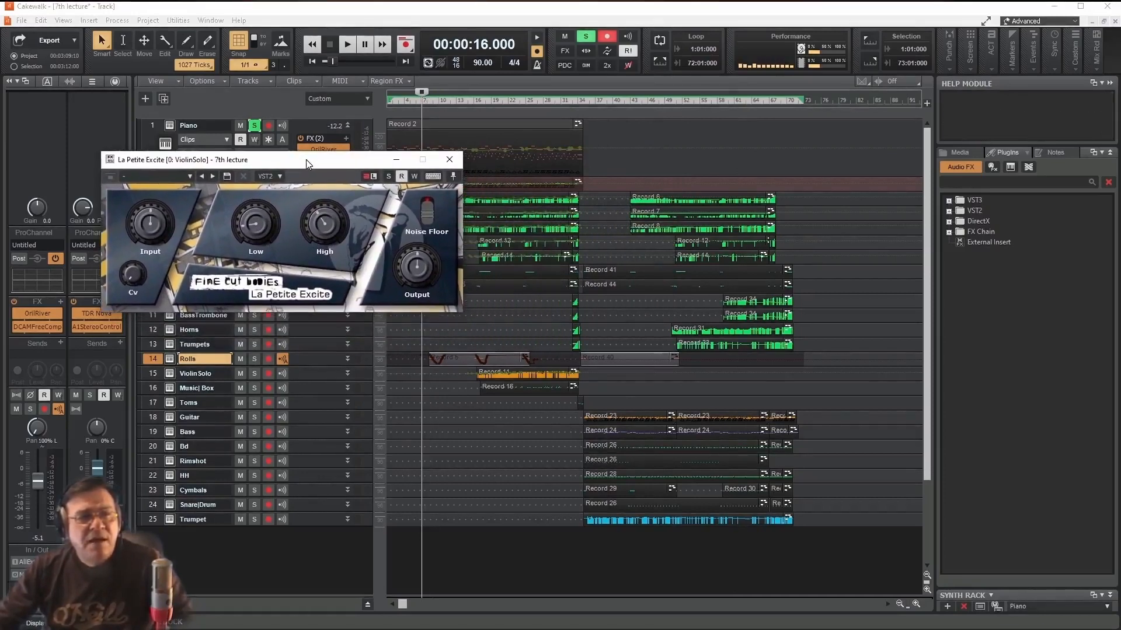
click(212, 374)
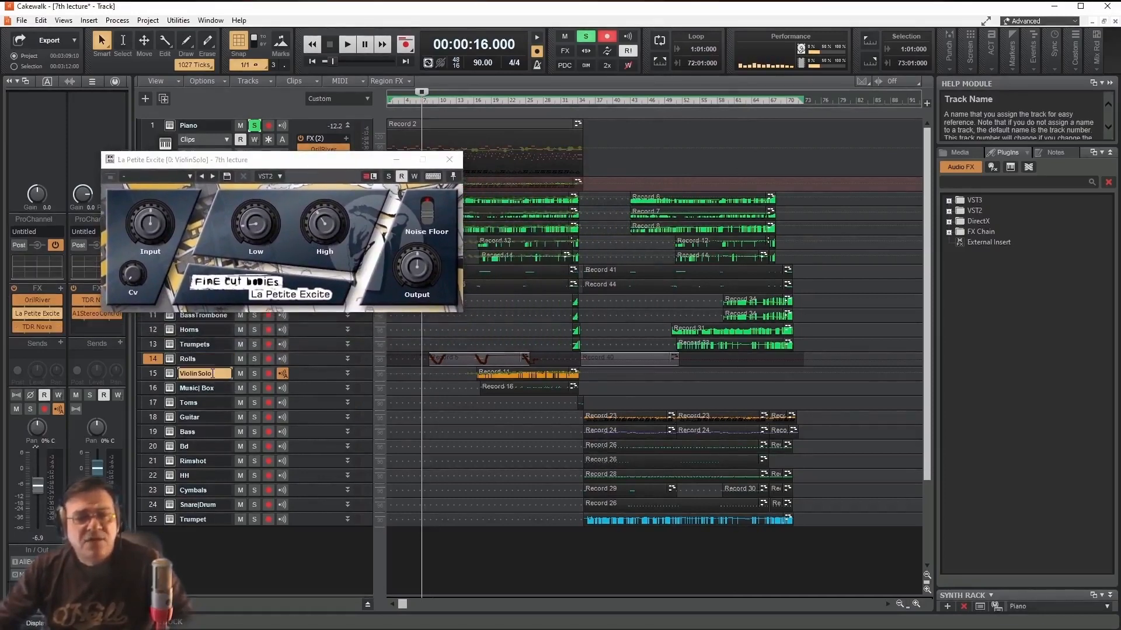
click(153, 374)
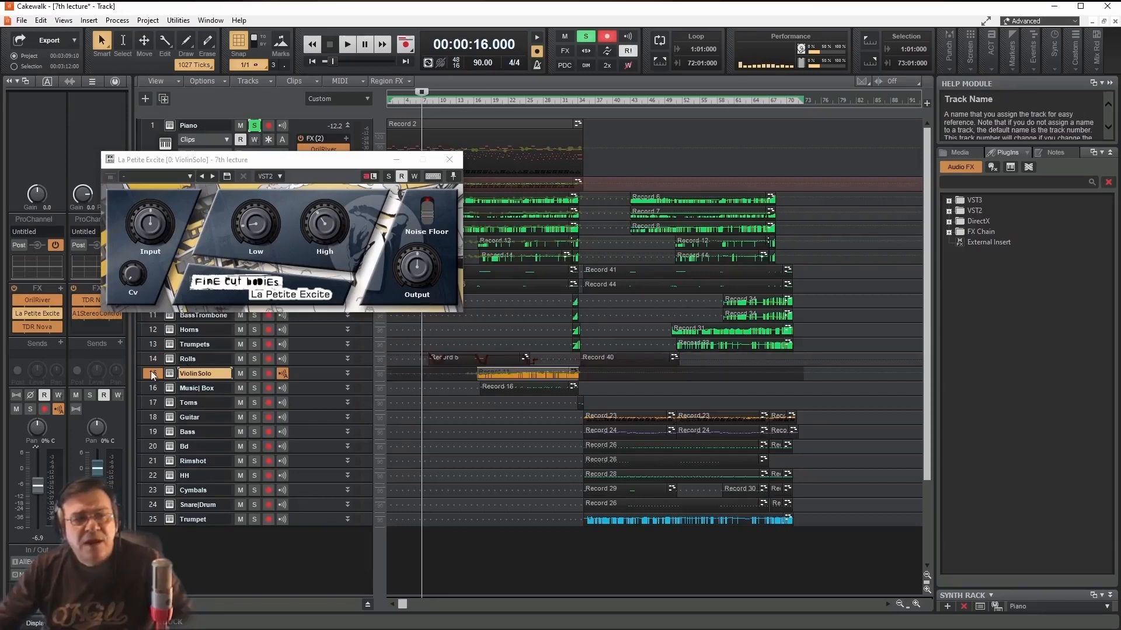
click(254, 373)
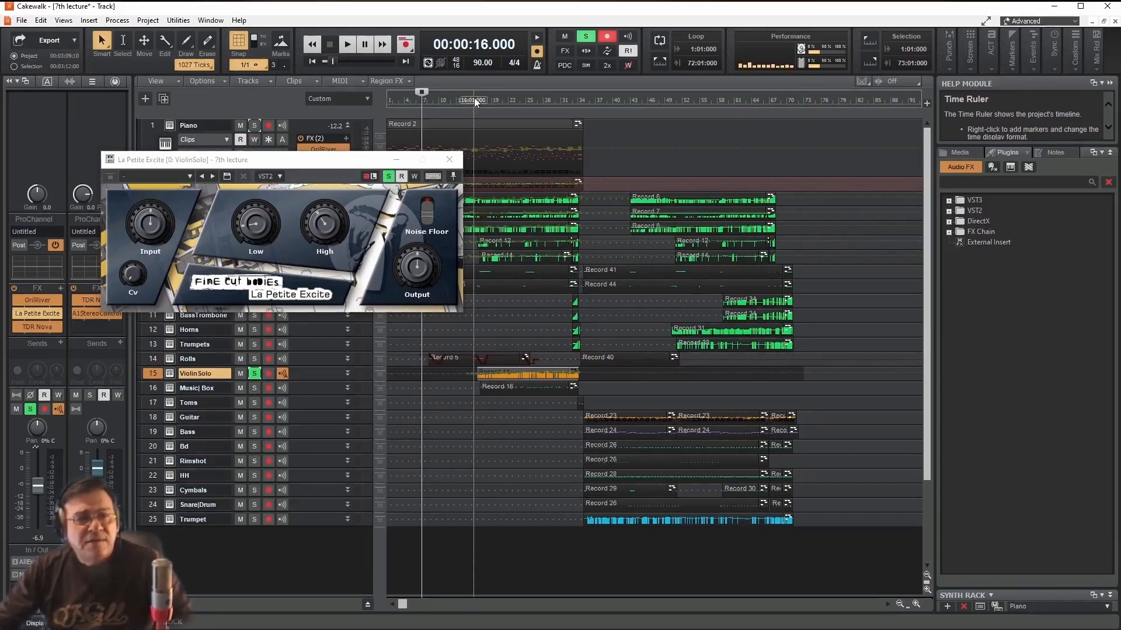
- Play the violin solo from 00:00:40:000, comparing it with La Petite Excite bypassed and active, then close the plug-in
key(space)
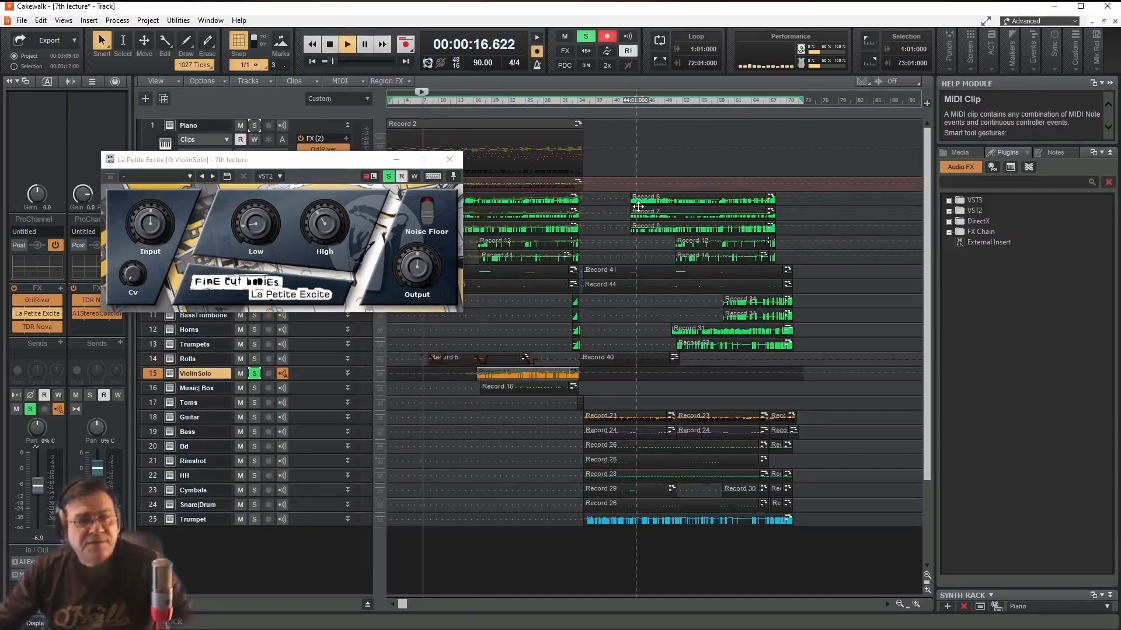
key(space)
click(471, 98)
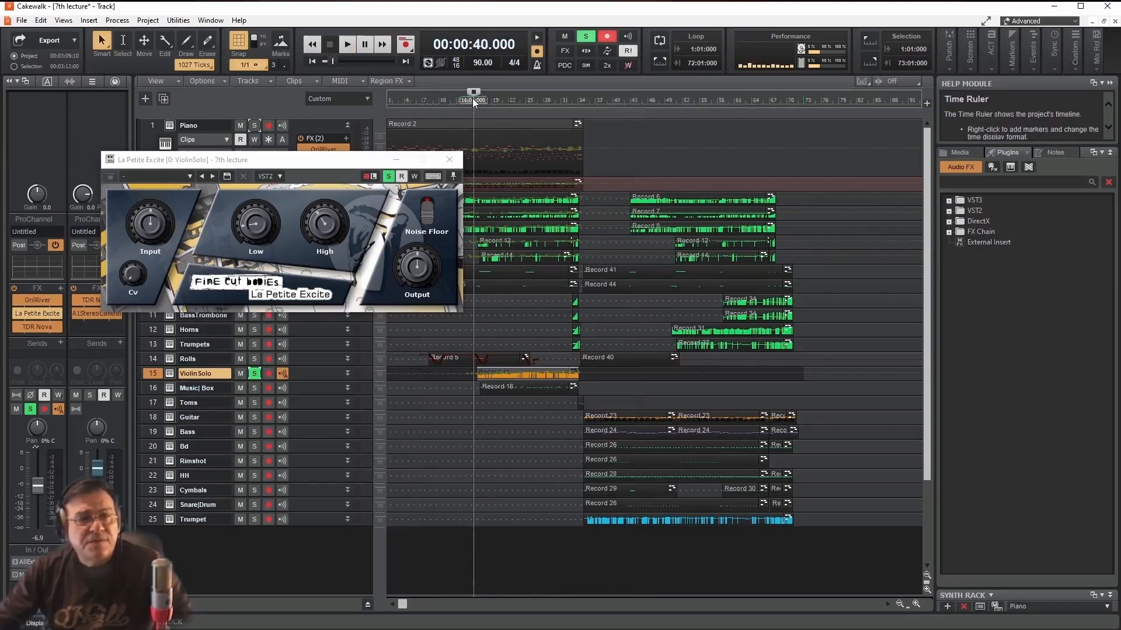
key(space)
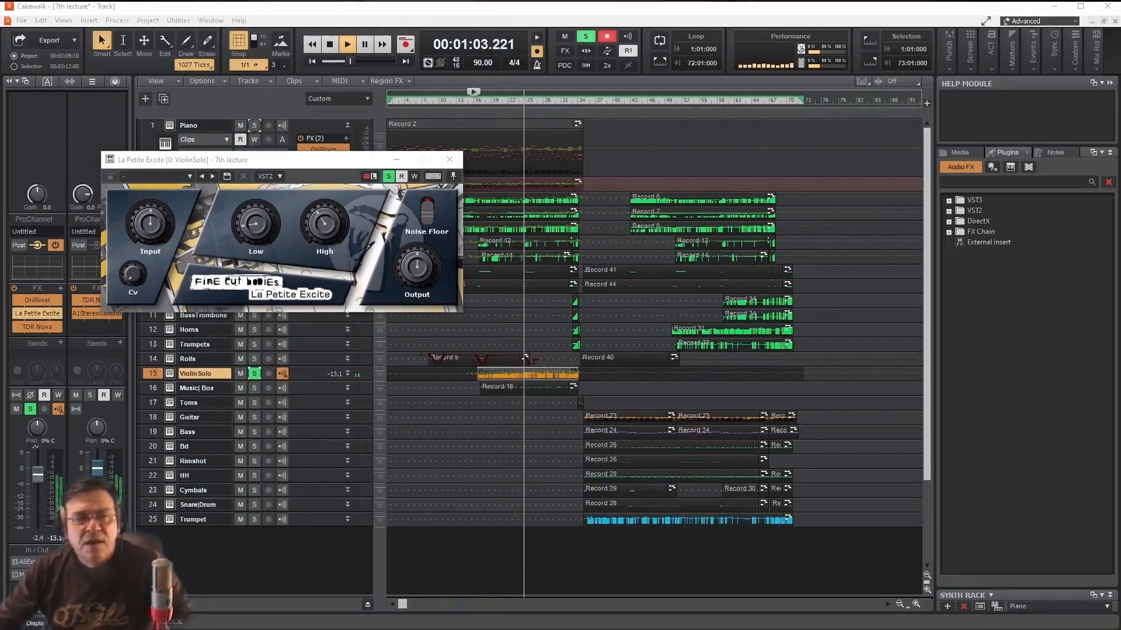
click(16, 313)
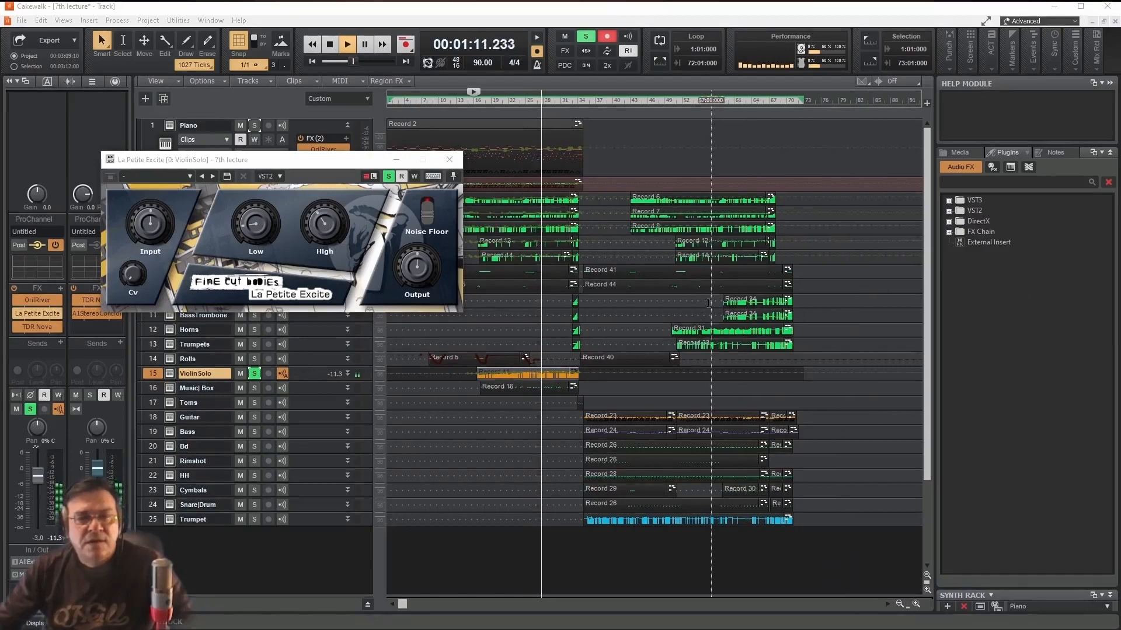
key(space)
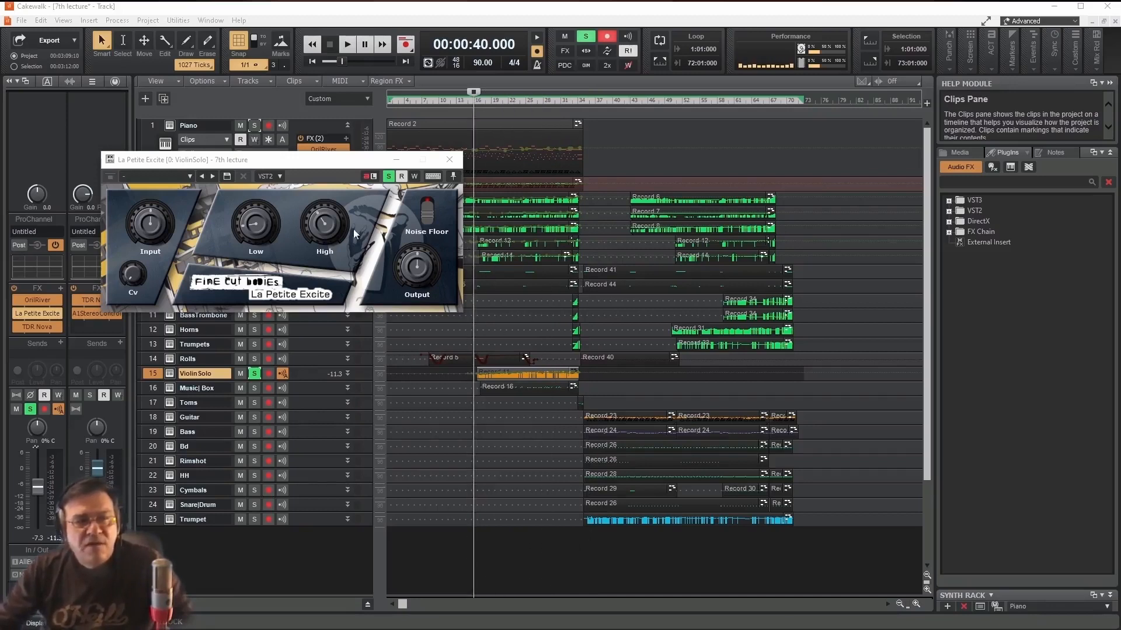
mouse_move(243, 208)
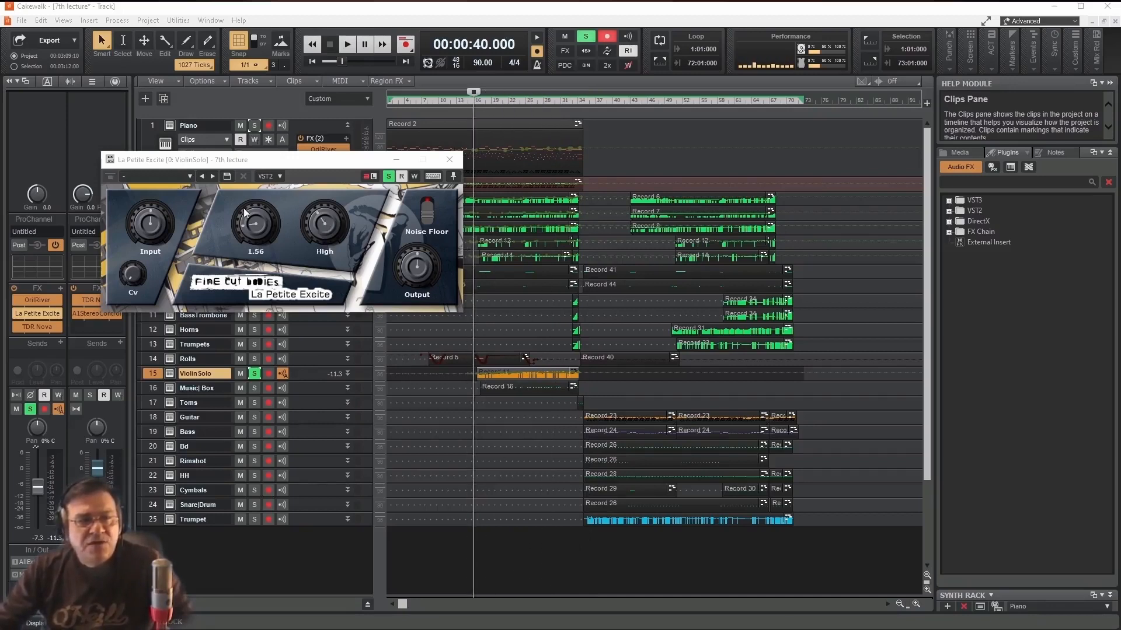
click(453, 162)
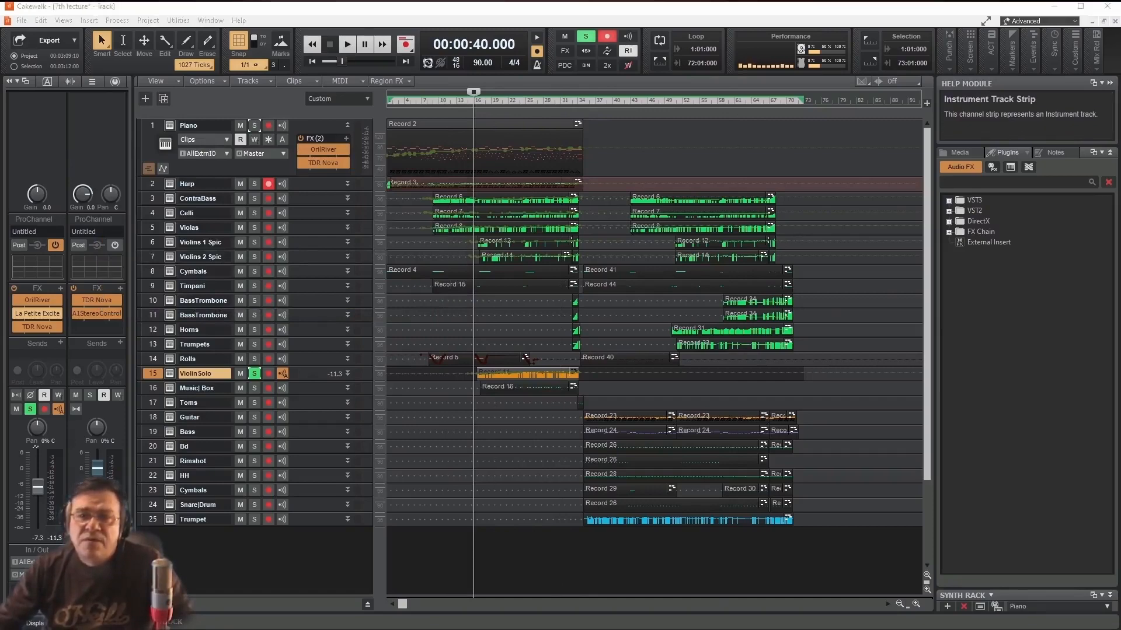
- Open A1StereoControl on the Master bus, reposition its window and unsolo all tracks
double_click(96, 314)
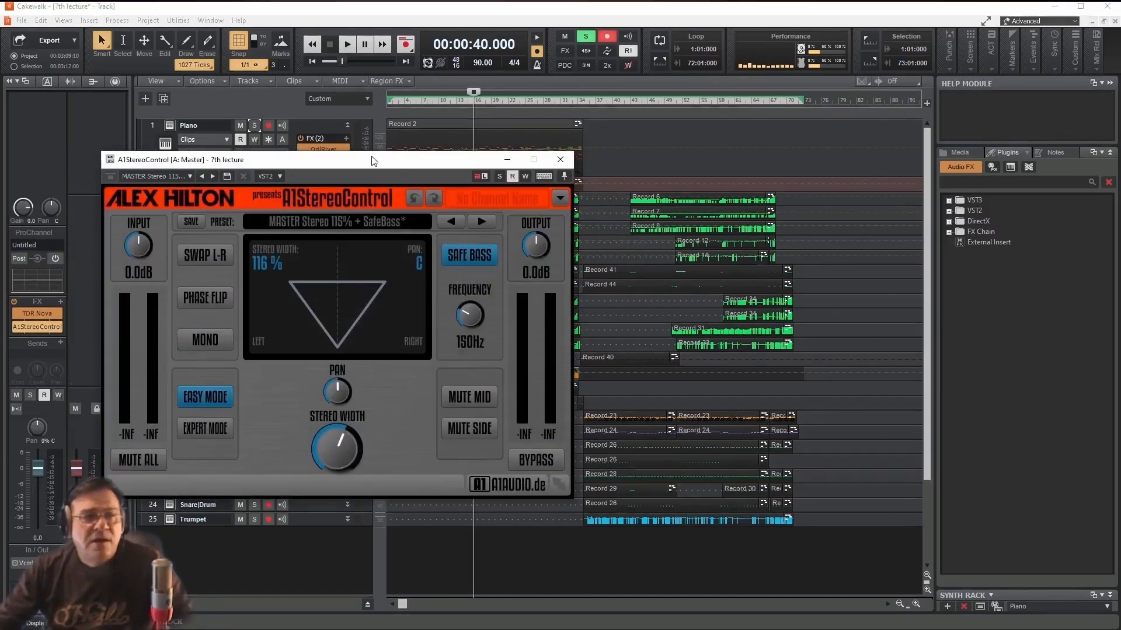
drag(373, 165, 485, 117)
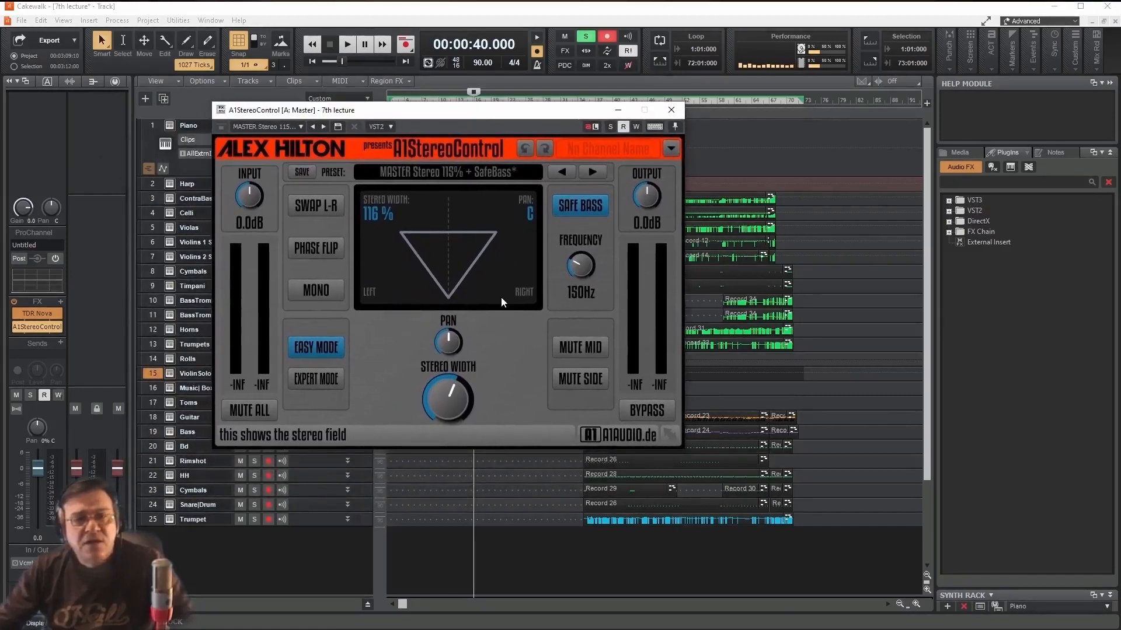
click(586, 38)
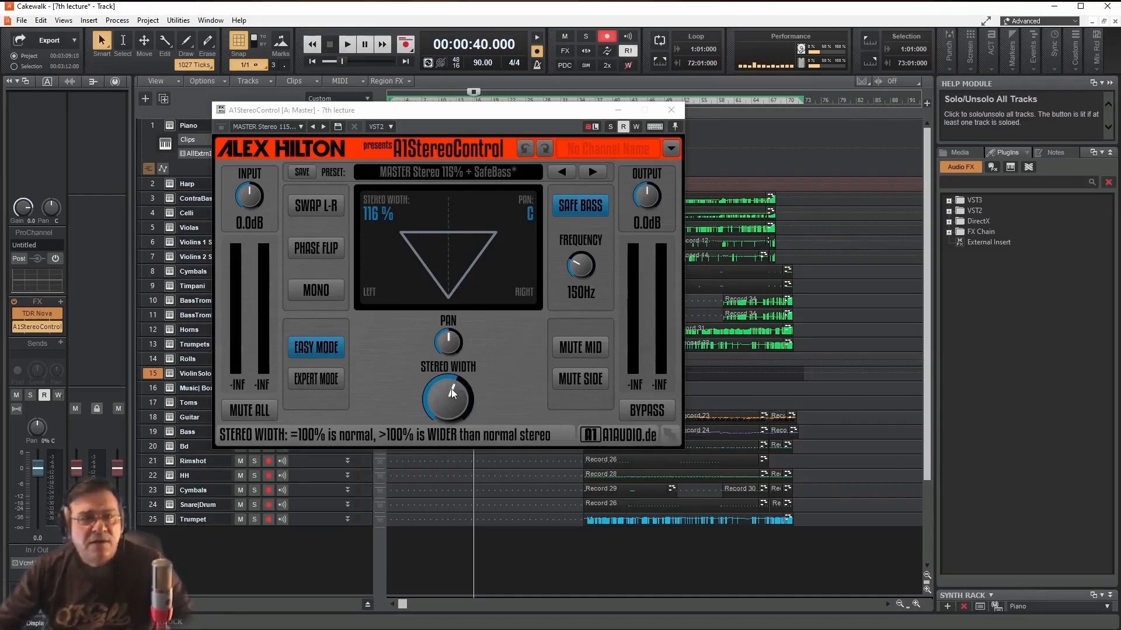
- During playback, narrow the Master's stereo width to 0%, widen it to 117%, and stop playback
key(space)
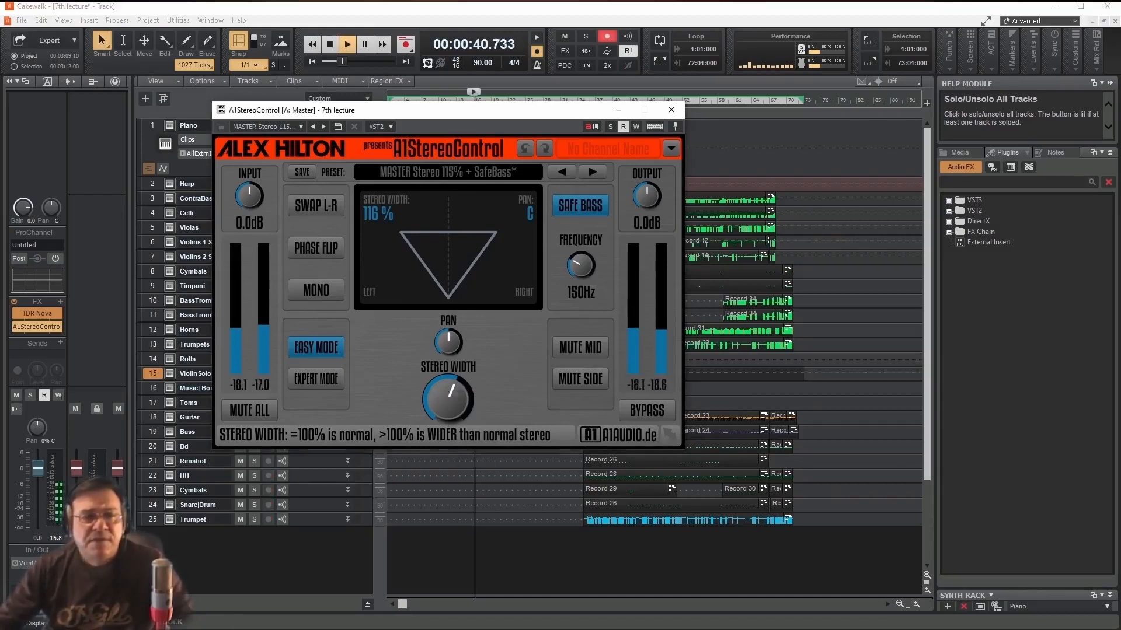
drag(451, 393, 451, 447)
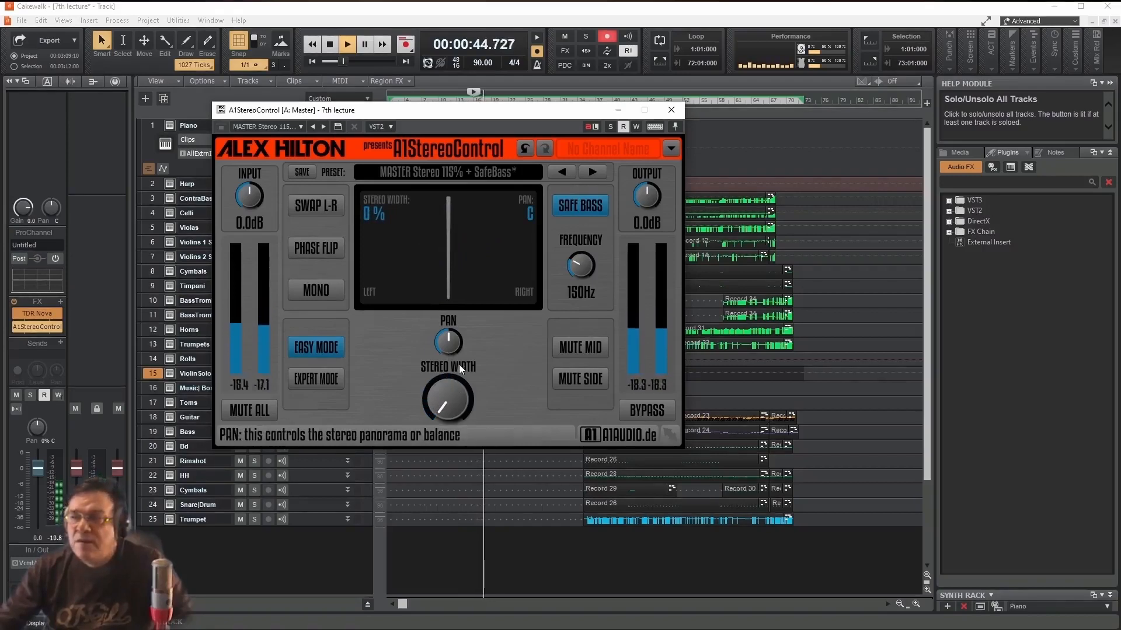
mouse_move(444, 411)
mouse_down()
mouse_move(443, 351)
mouse_move(445, 410)
mouse_up()
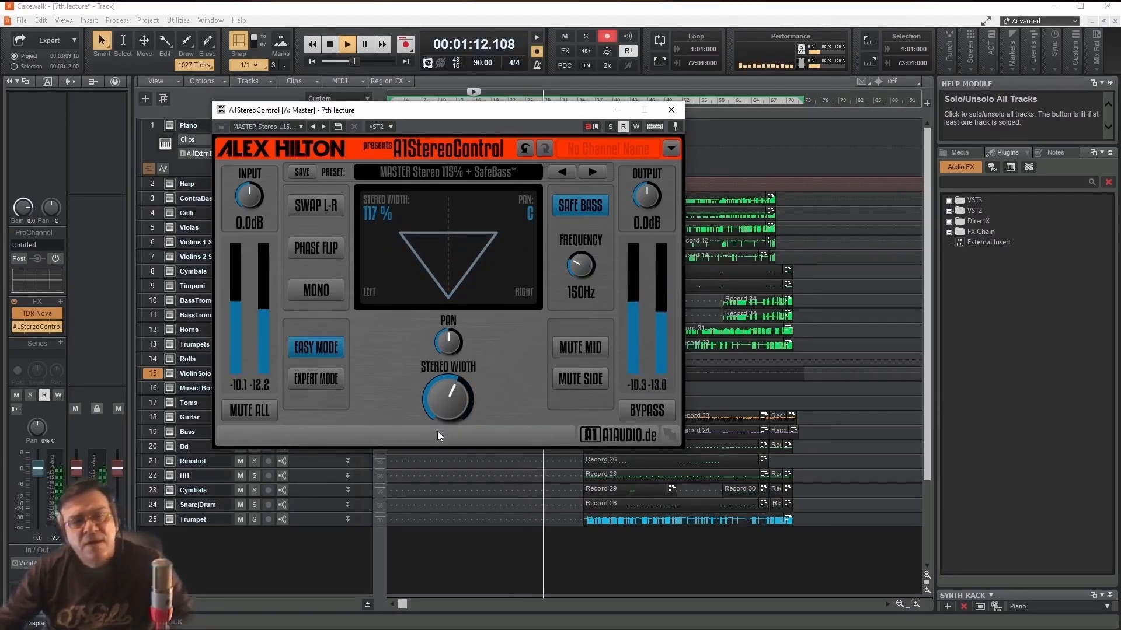
key(space)
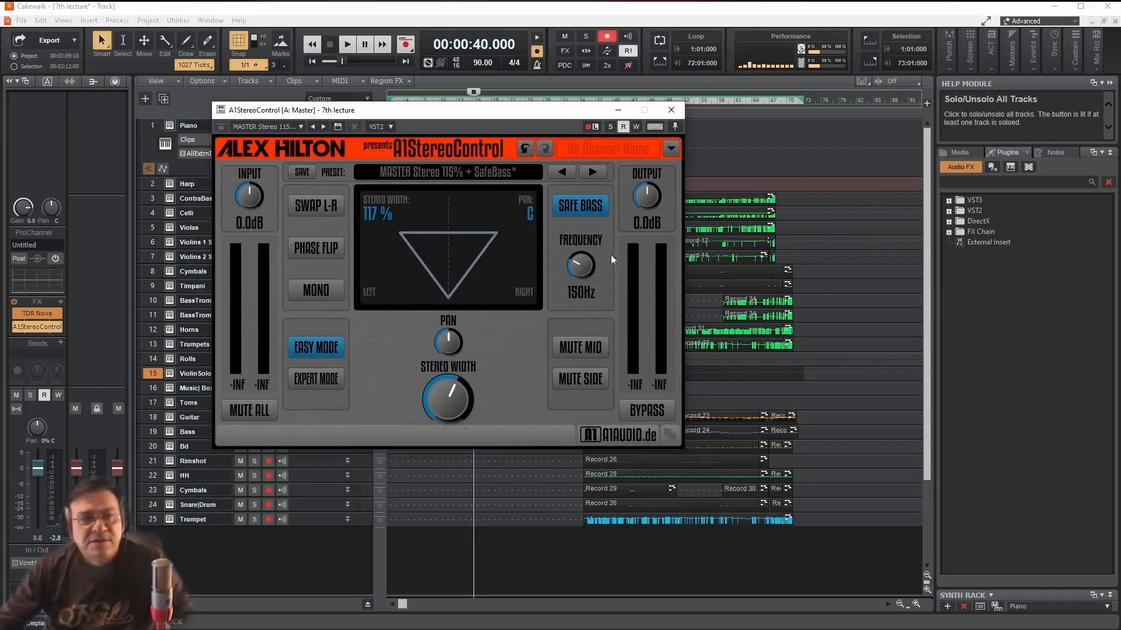
- Close the A1StereoControl window and start exporting the project as a WAV audio file
click(671, 109)
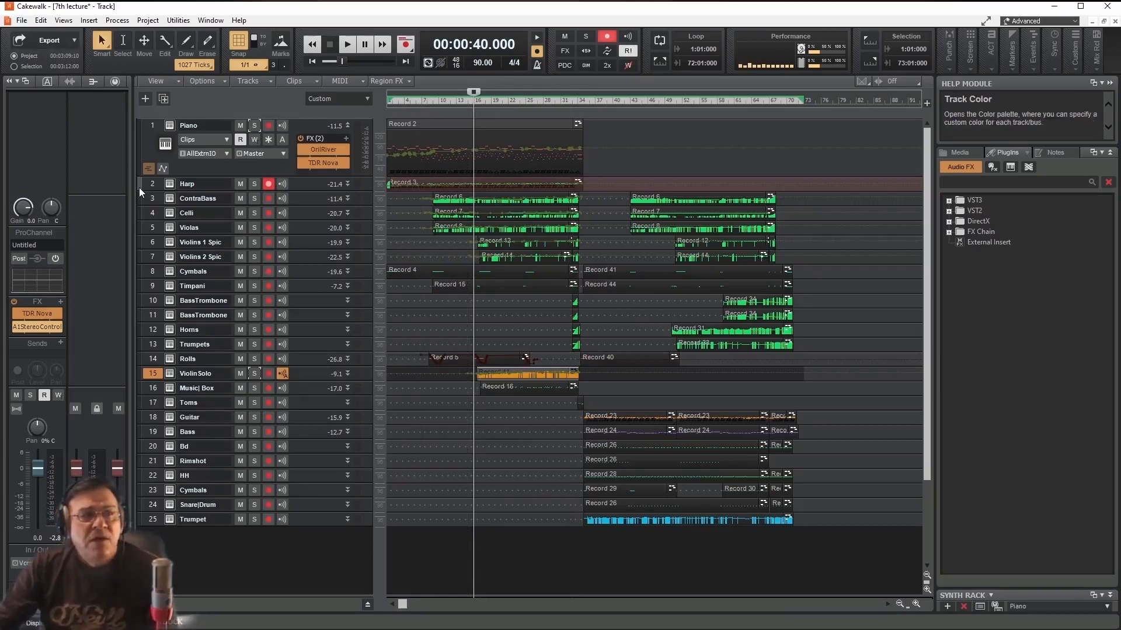
click(69, 40)
mouse_move(88, 76)
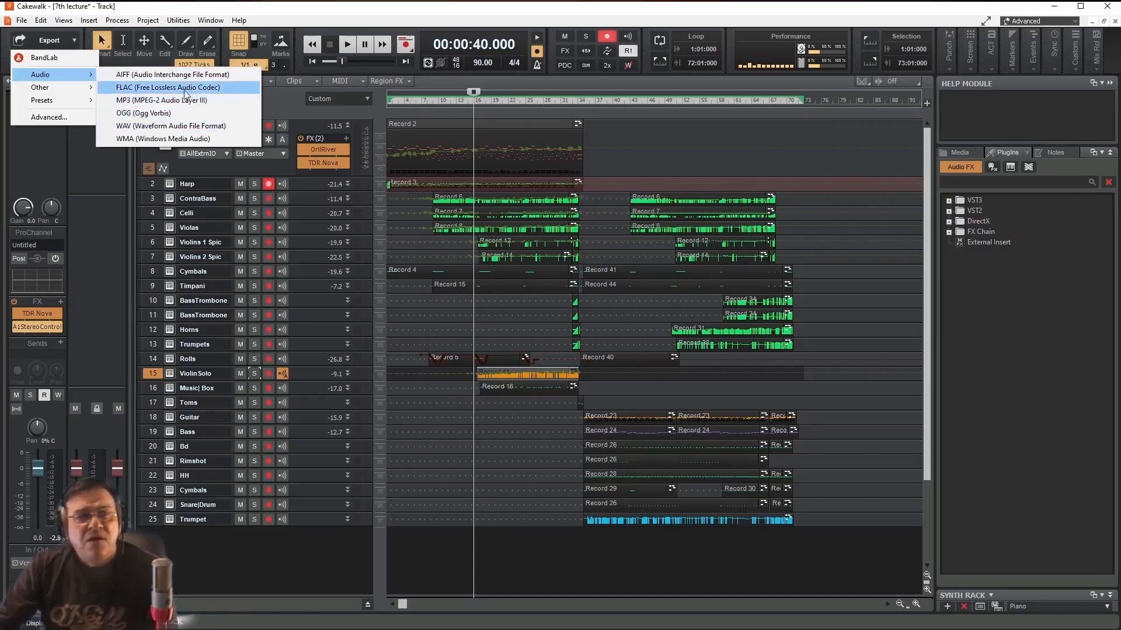
click(197, 126)
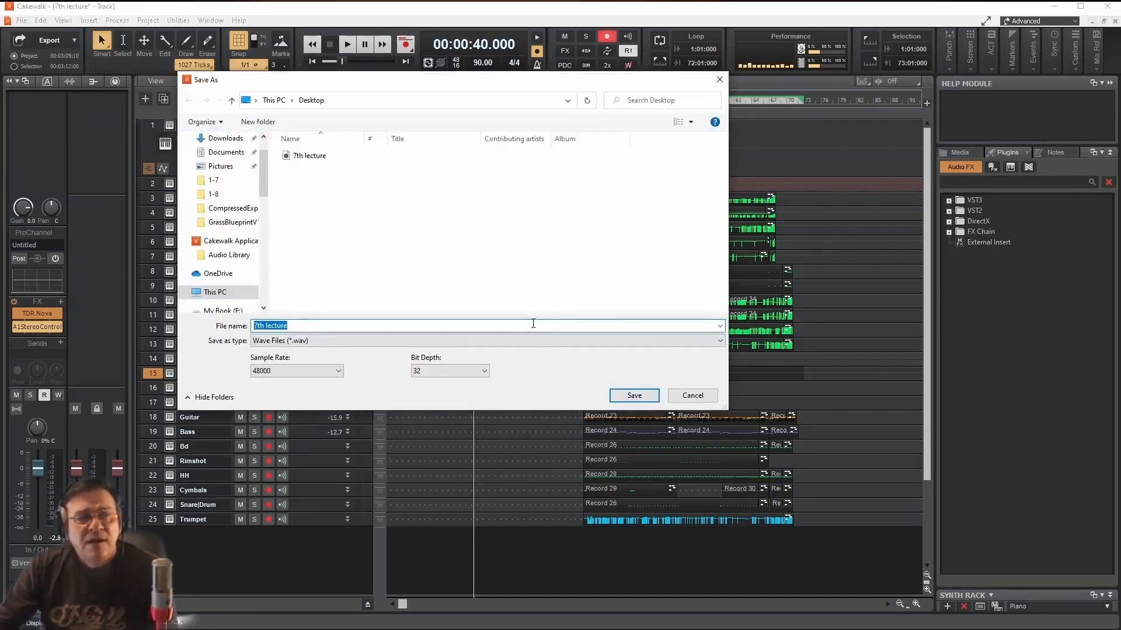
mouse_move(305, 159)
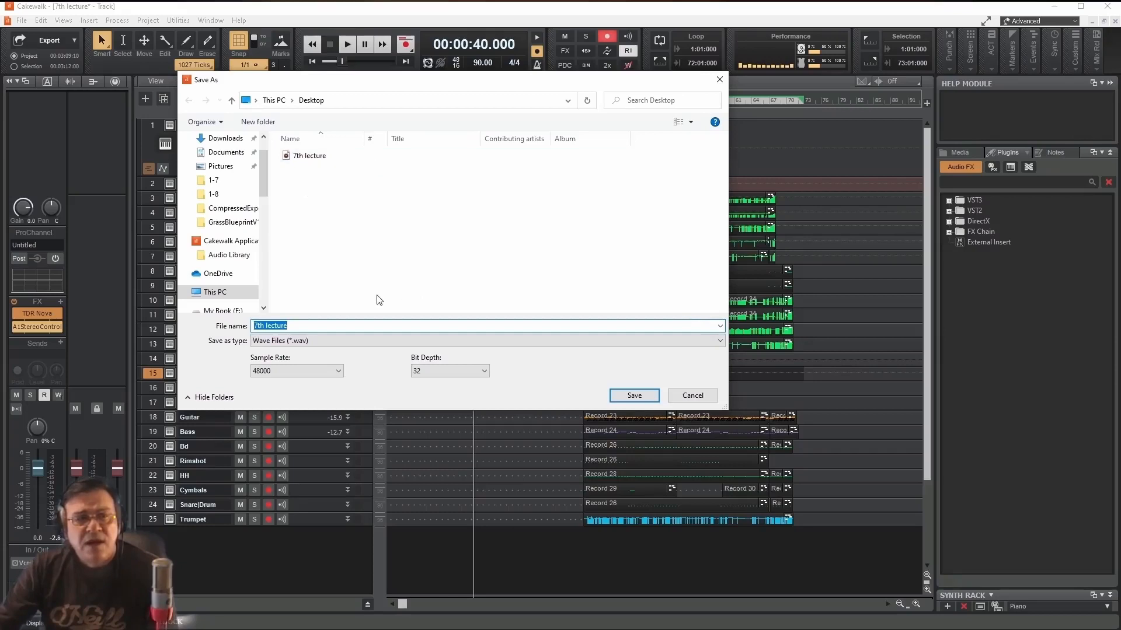
- Set the WAV export to a sample rate of 44100 and a bit depth of 16, and cancel the export
click(342, 370)
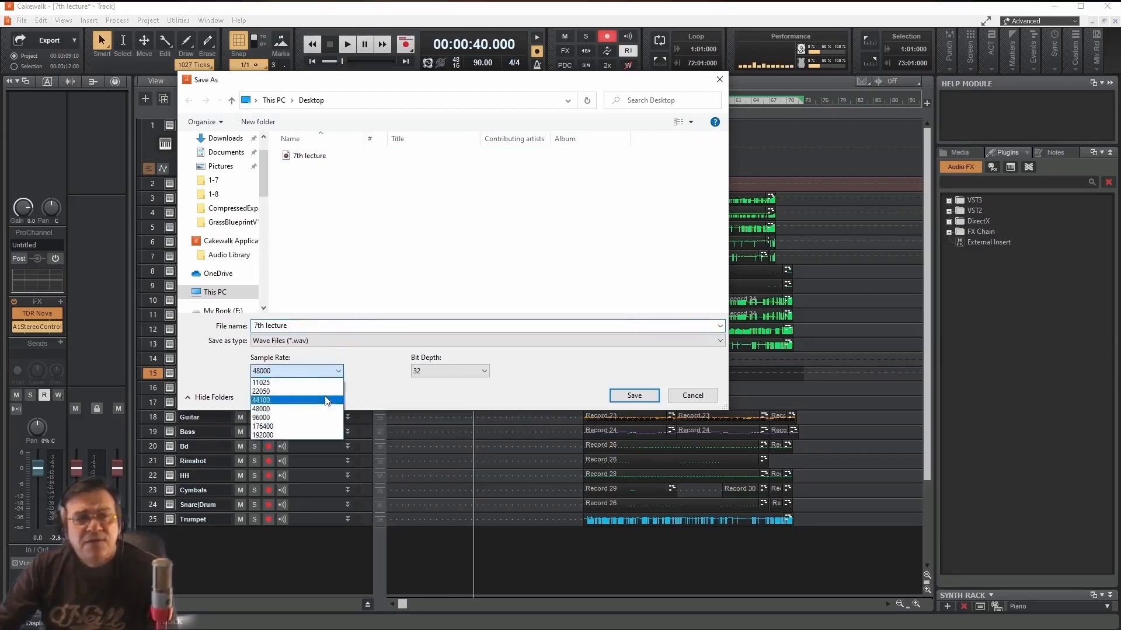
click(328, 394)
click(483, 371)
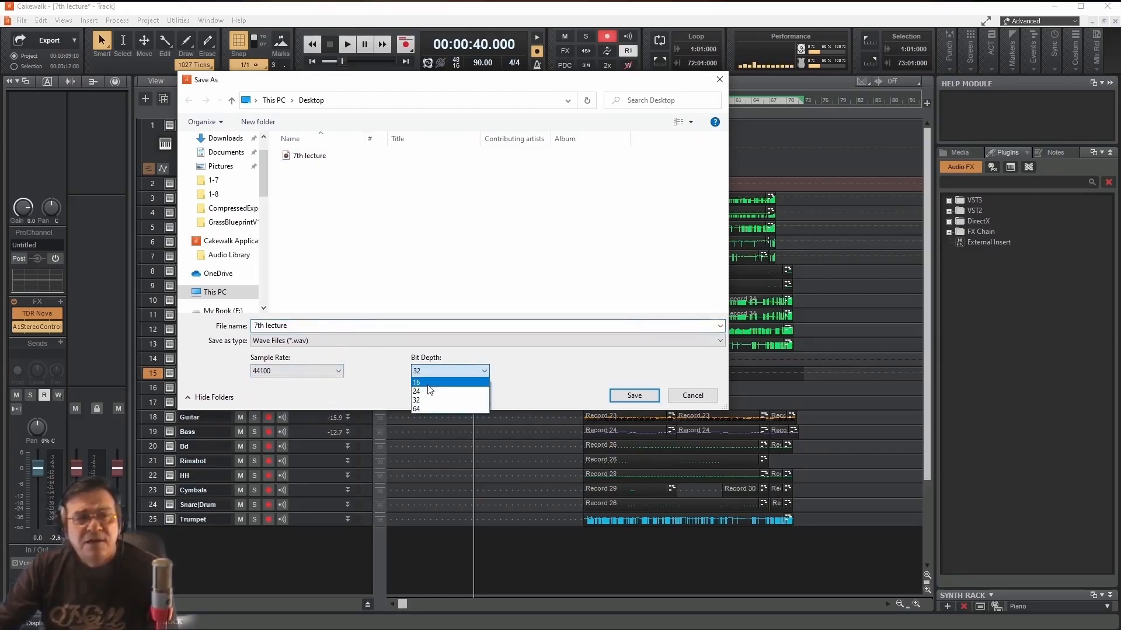
click(478, 379)
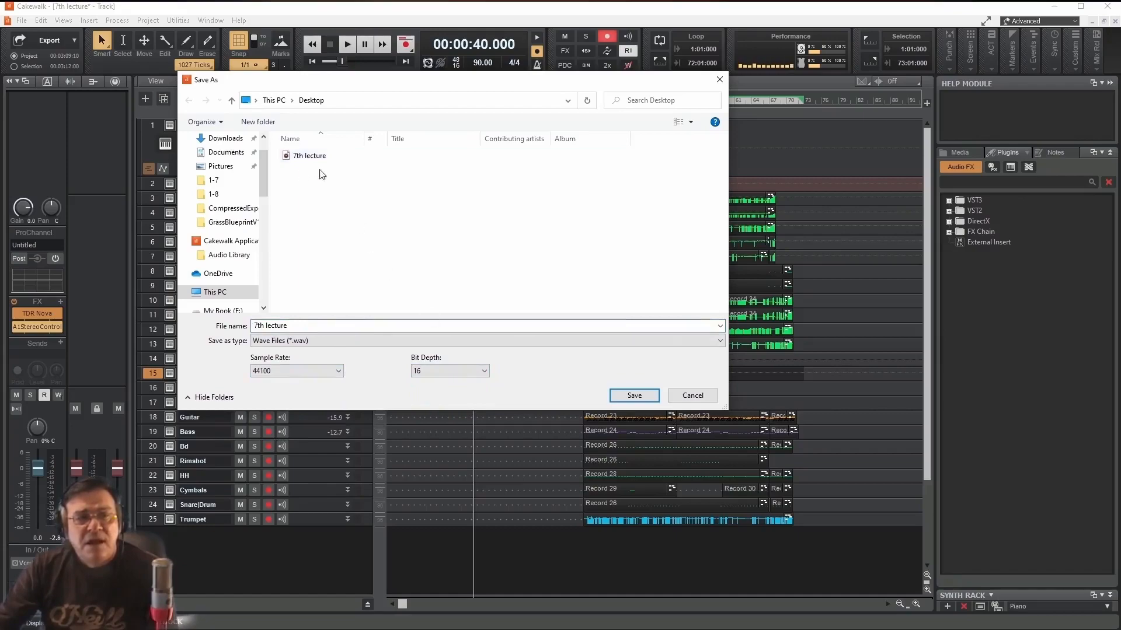
click(691, 397)
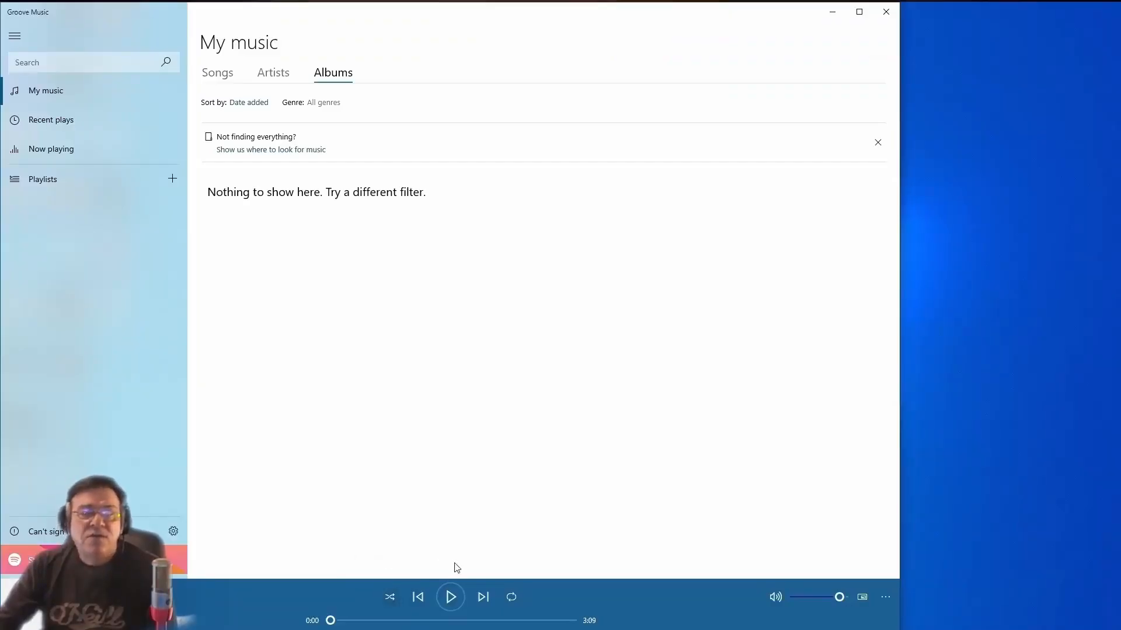
- Switch to Groove Music and play the exported song from the beginning
click(451, 595)
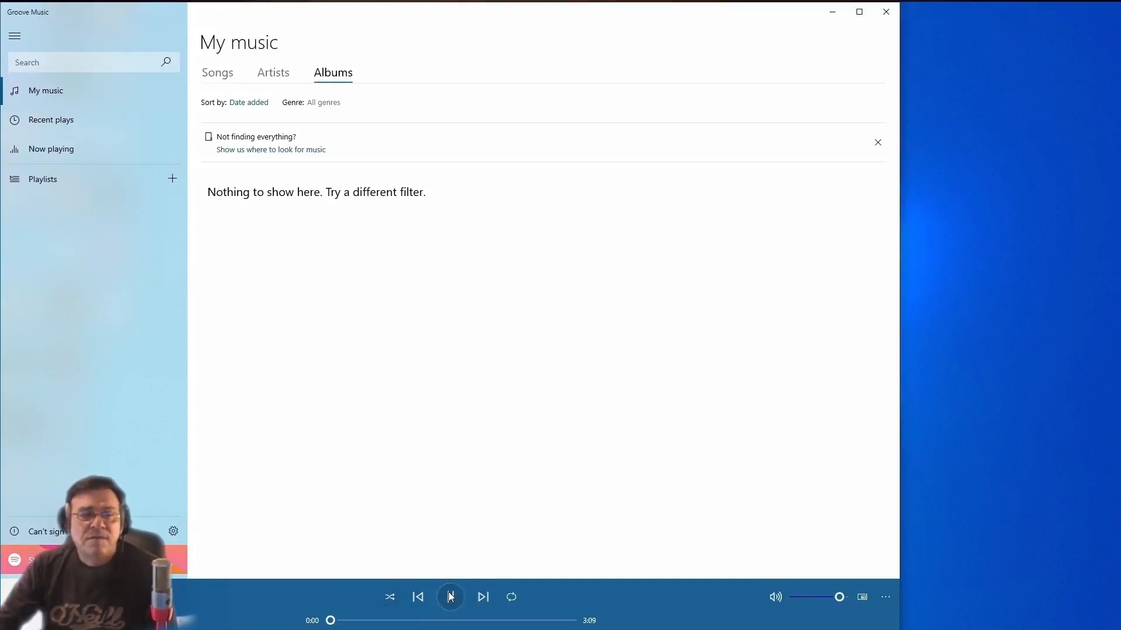